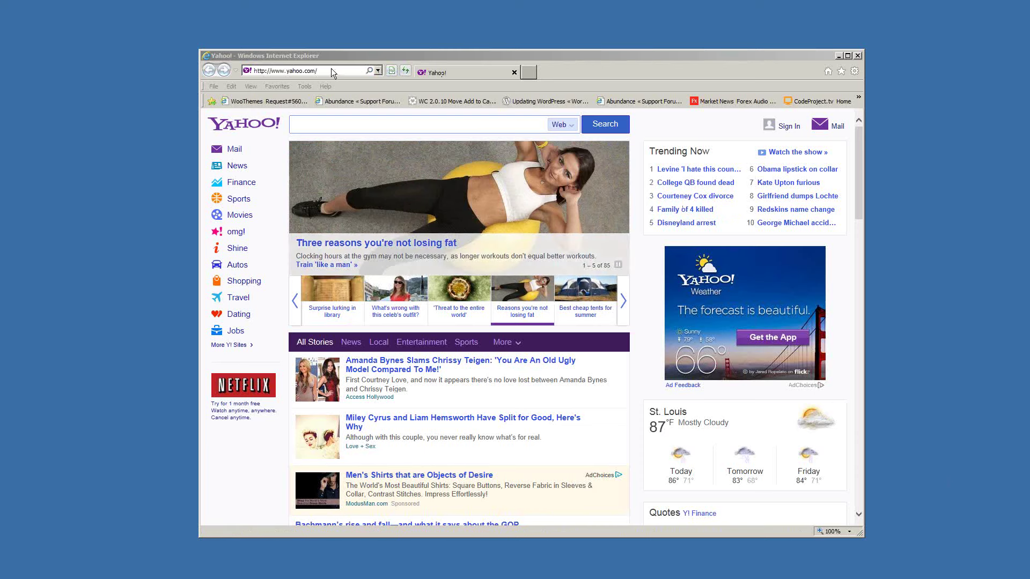
pyautogui.click(332, 70)
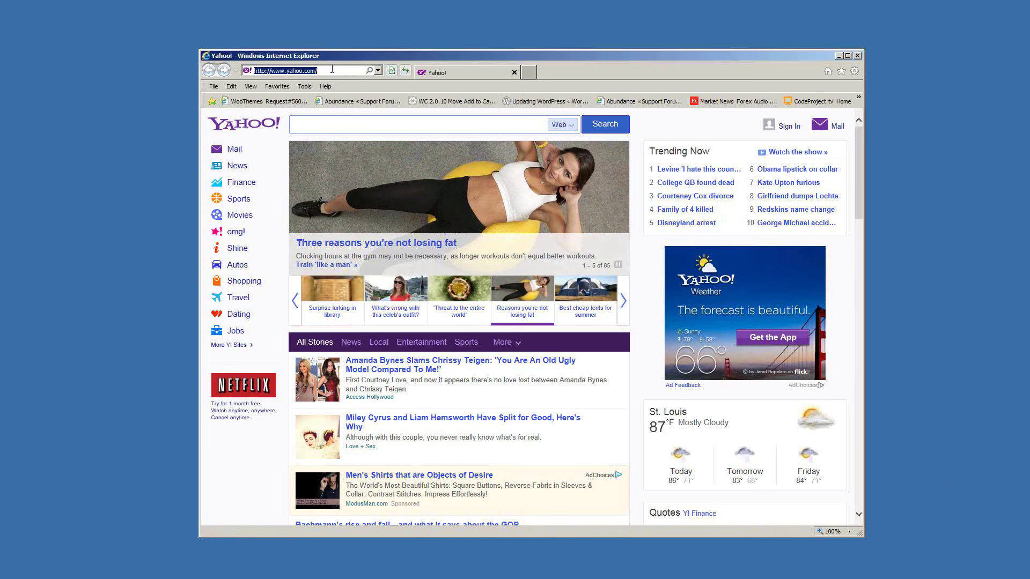
pyautogui.write('www.')
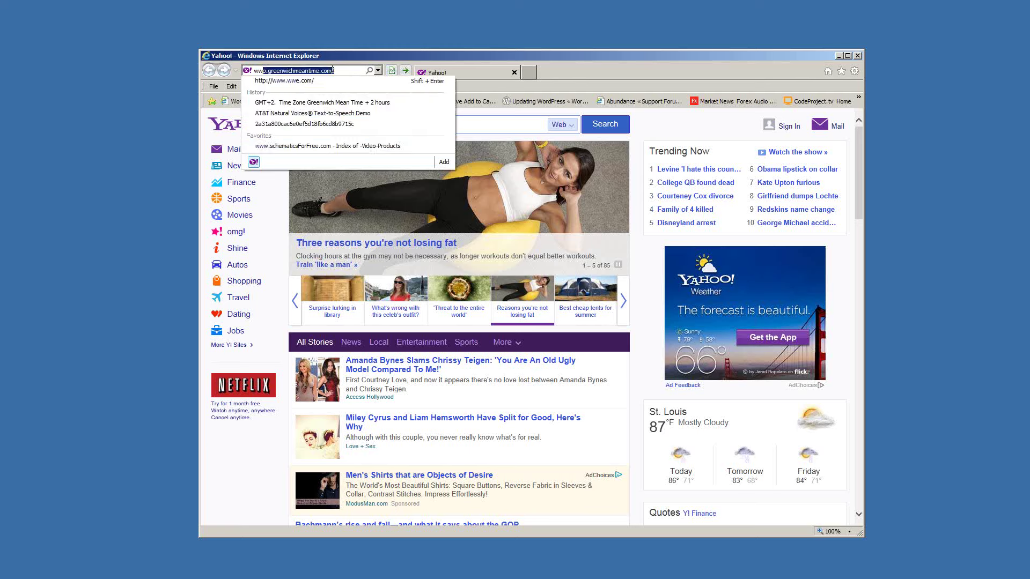
pyautogui.write('htech')
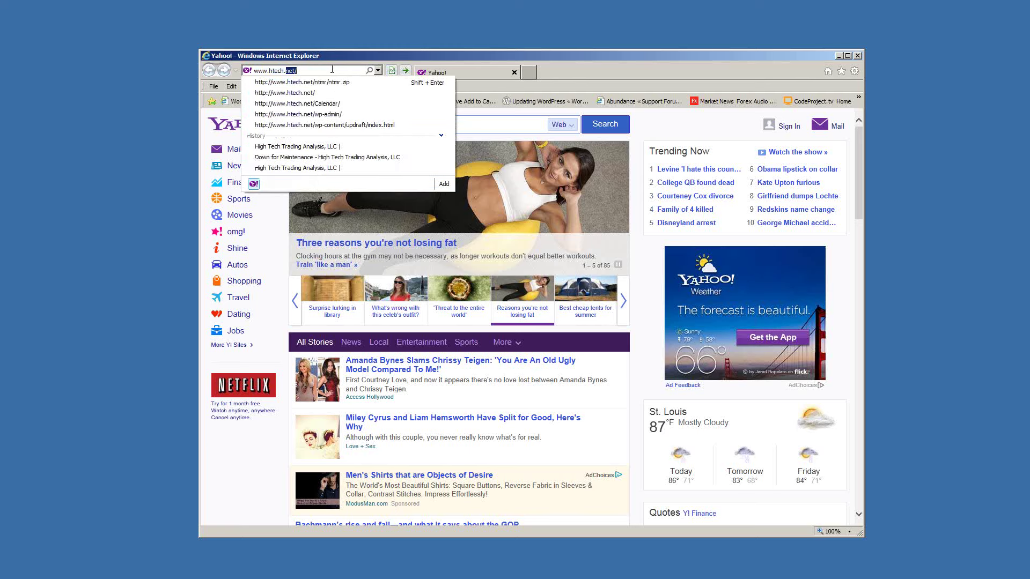
pyautogui.write('.net/ntm')
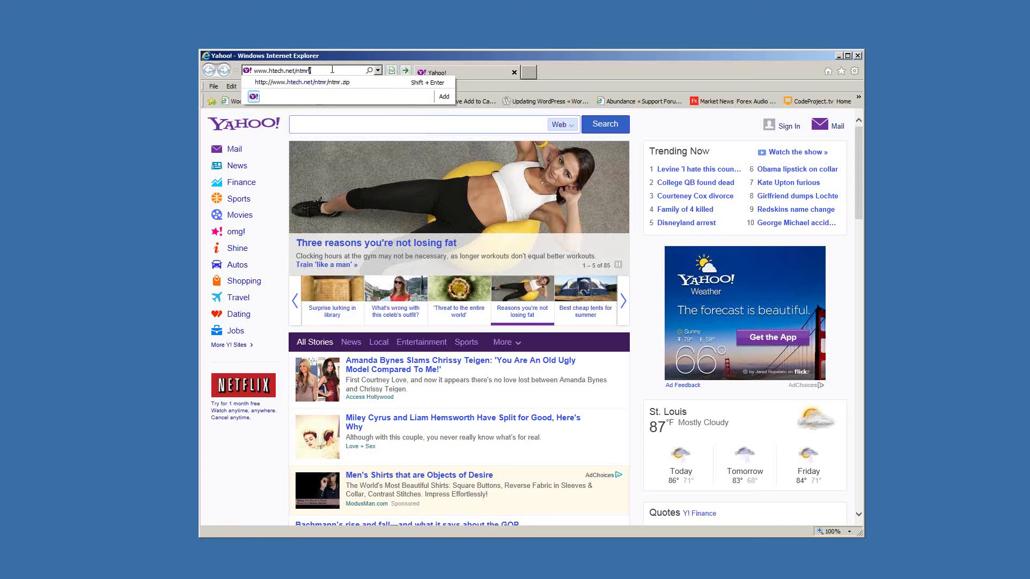
pyautogui.write('r/ntmr.zip')
pyautogui.press('Return')
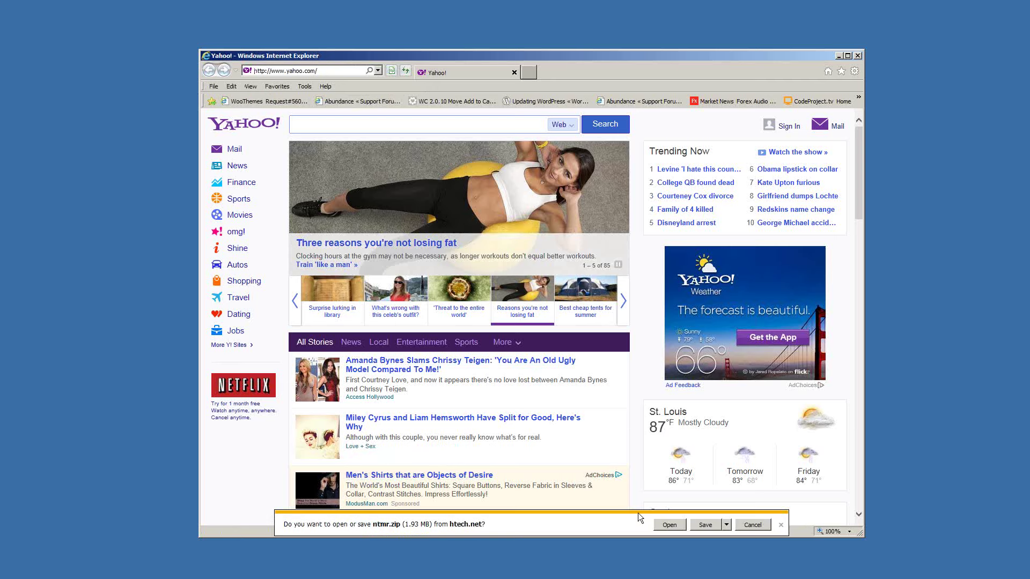
# Step: Save ntmr.zip into a new folder named ntmrr inside E:\NTMR
pyautogui.click(726, 524)
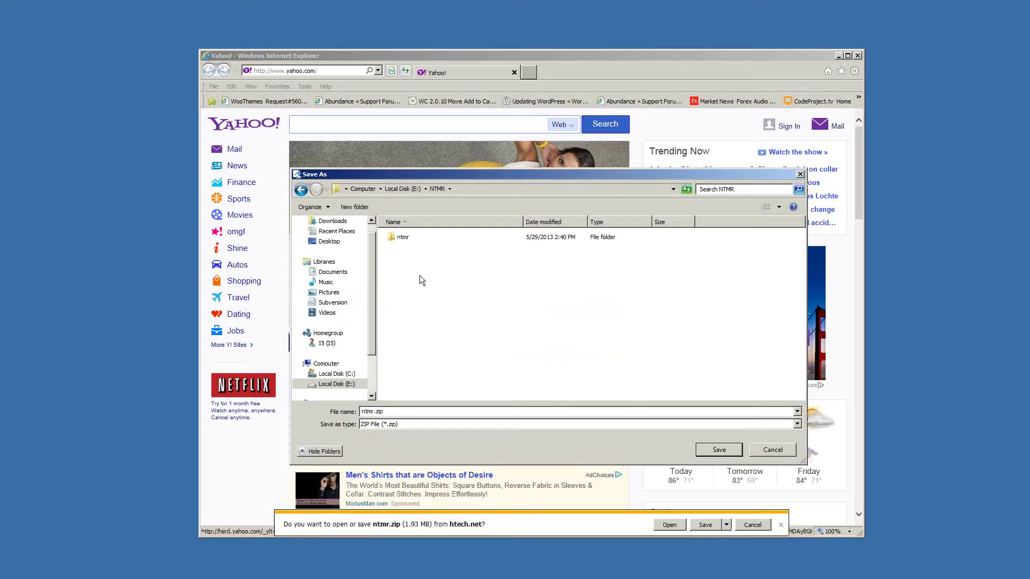
pyautogui.rightClick(445, 275)
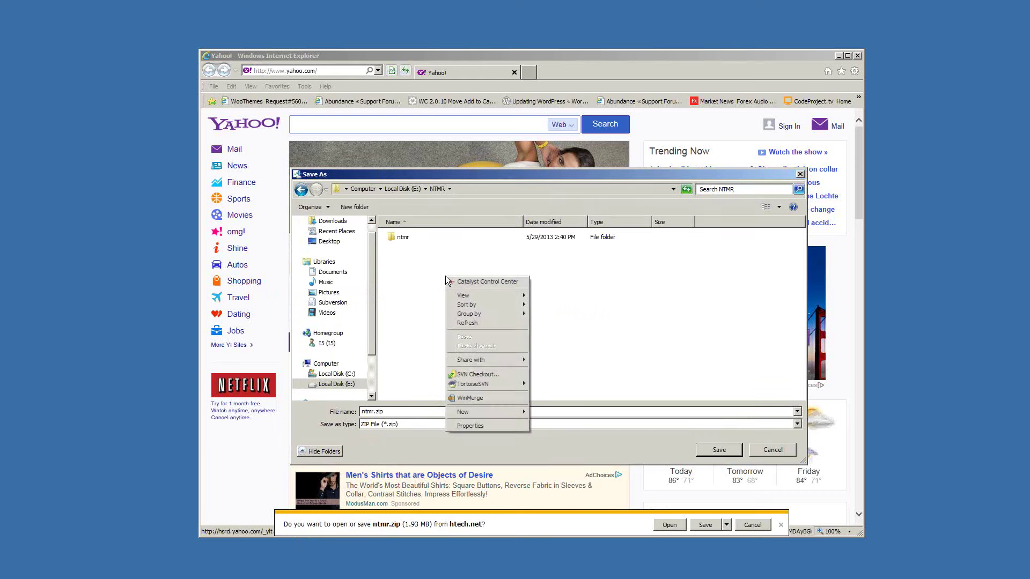
pyautogui.moveTo(488, 413)
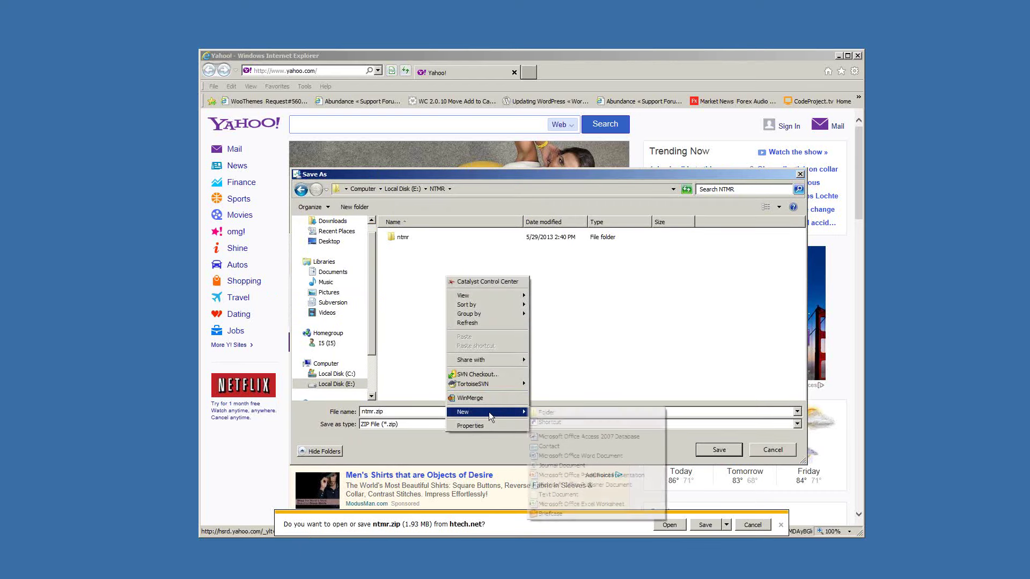
pyautogui.click(572, 413)
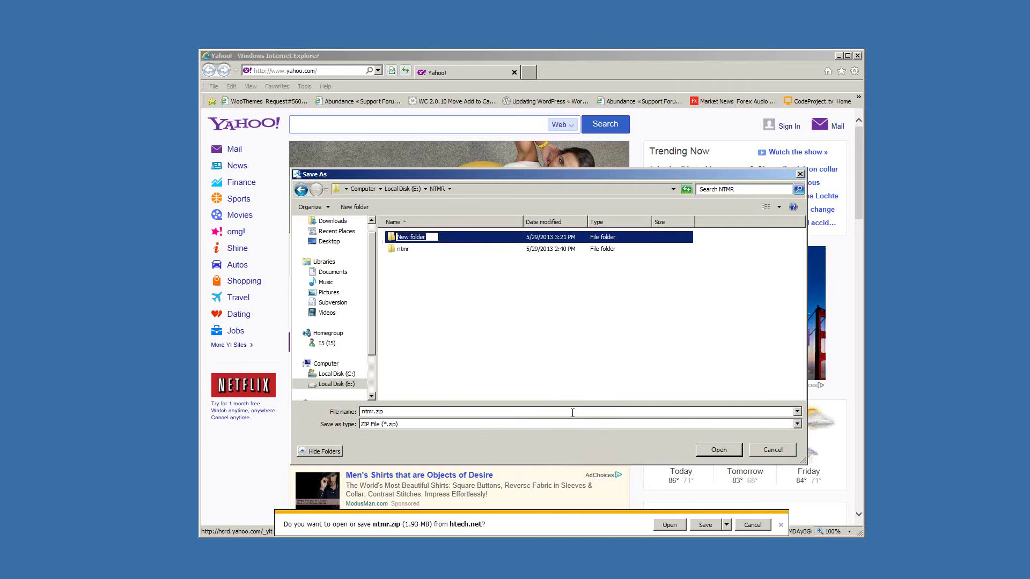
pyautogui.write('ntmrr')
pyautogui.press('Return')
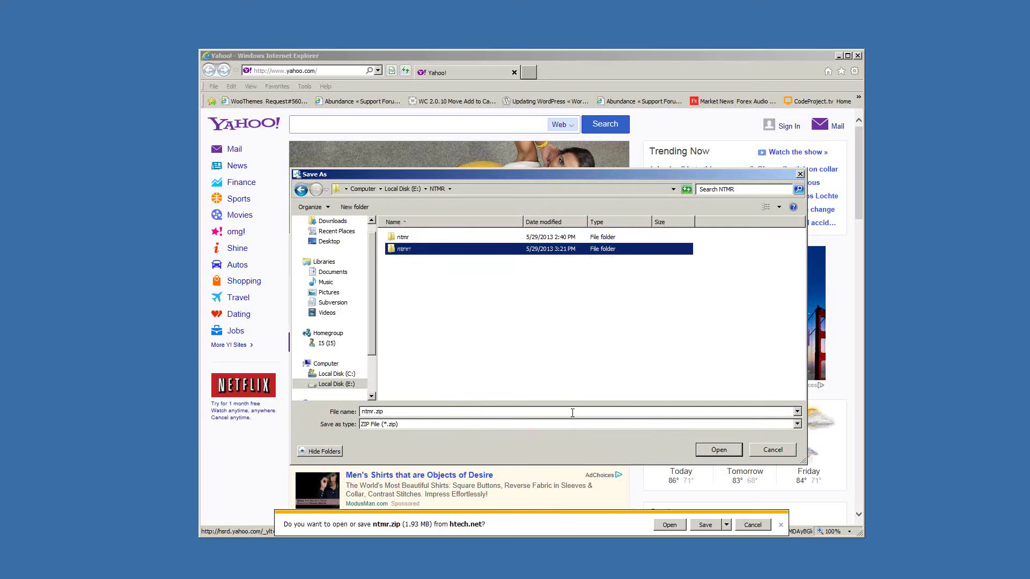
pyautogui.press('Return')
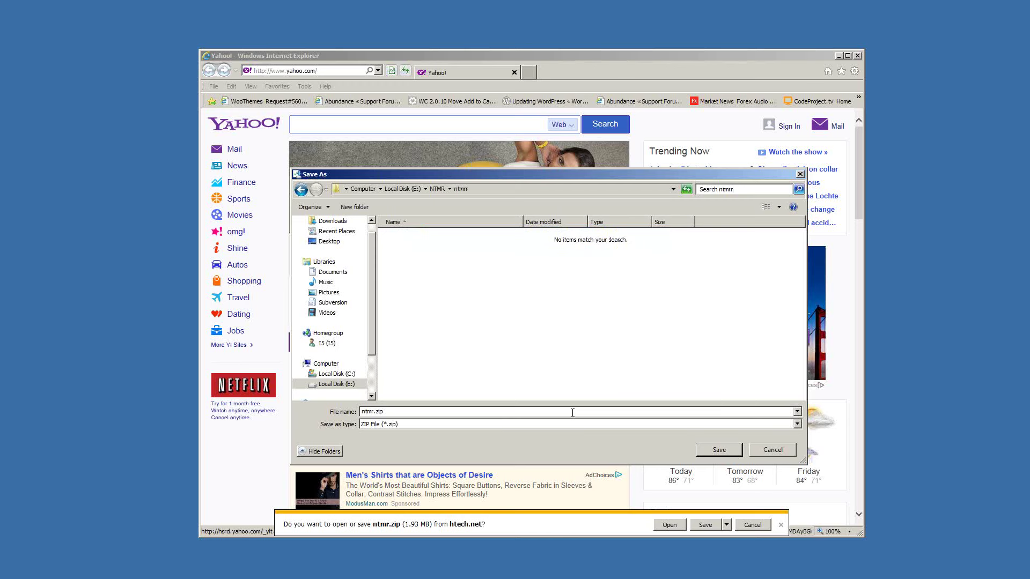
pyautogui.click(718, 451)
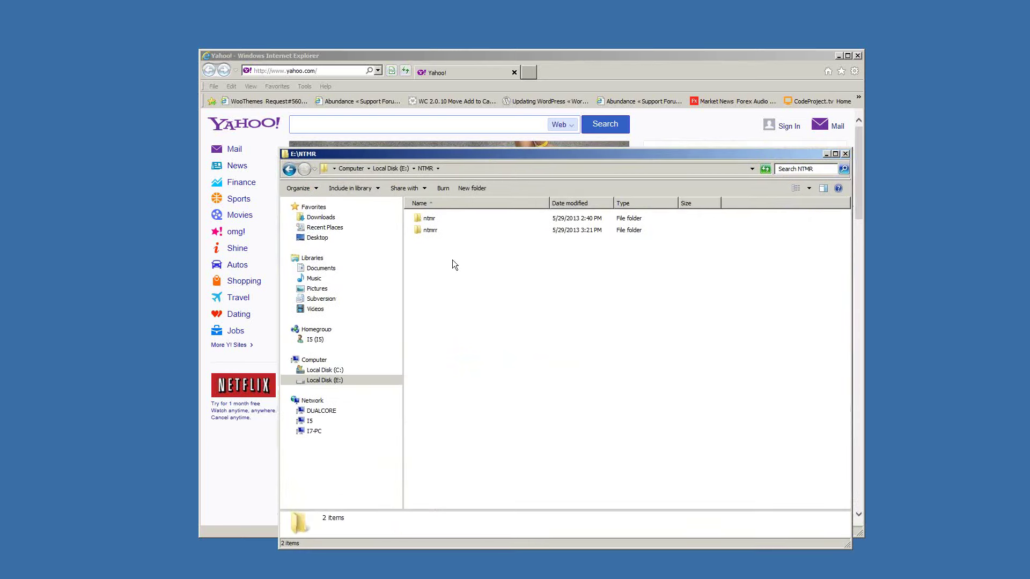
# Step: Permanently delete the ntmrr folder from E:\NTMR
pyautogui.click(428, 230)
pyautogui.press('Delete')
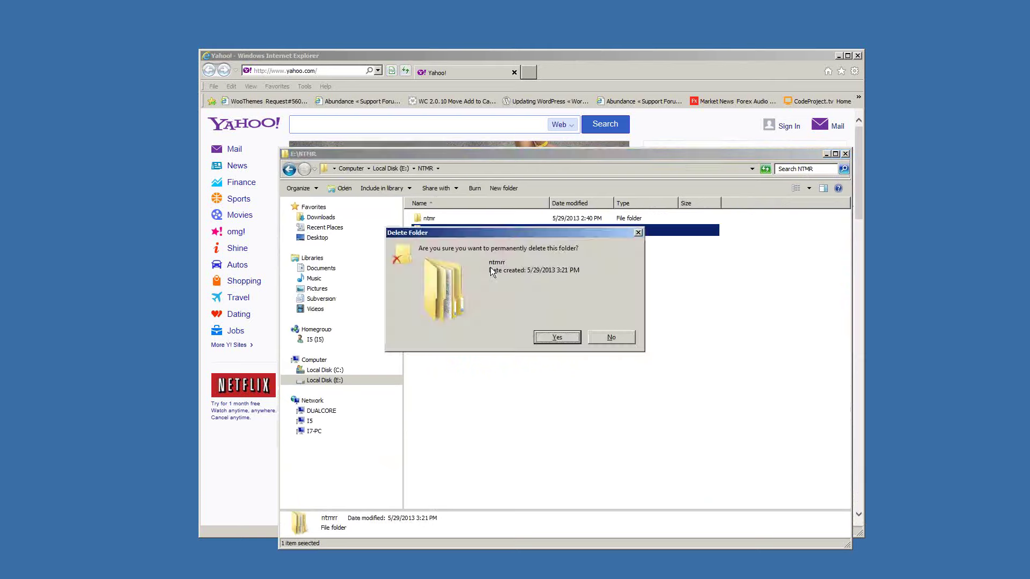
pyautogui.press('Return')
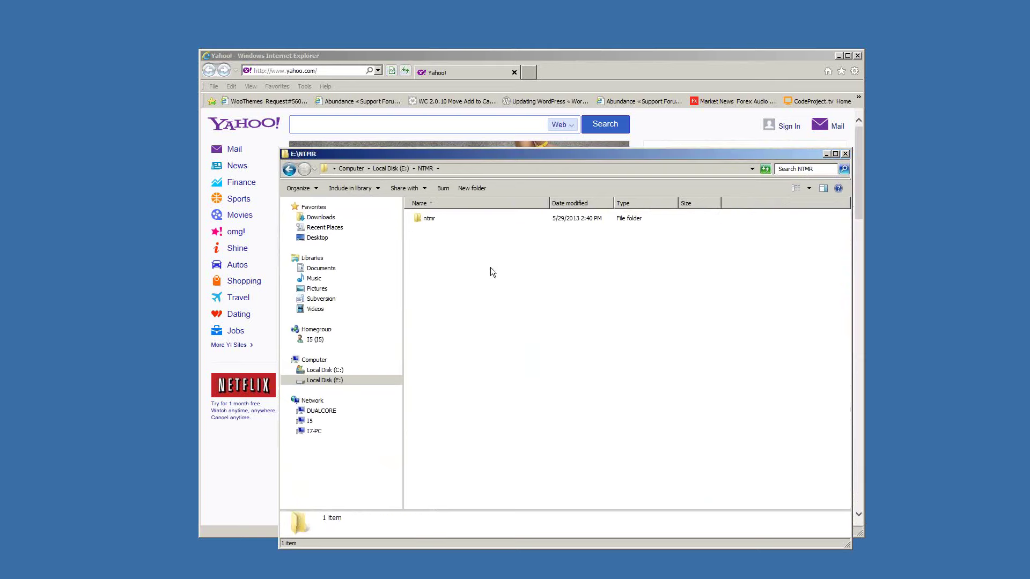
# Step: Open the ntmr.zip archive stored in the E:\NTMR\ntmr folder
pyautogui.doubleClick(420, 213)
pyautogui.click(437, 220)
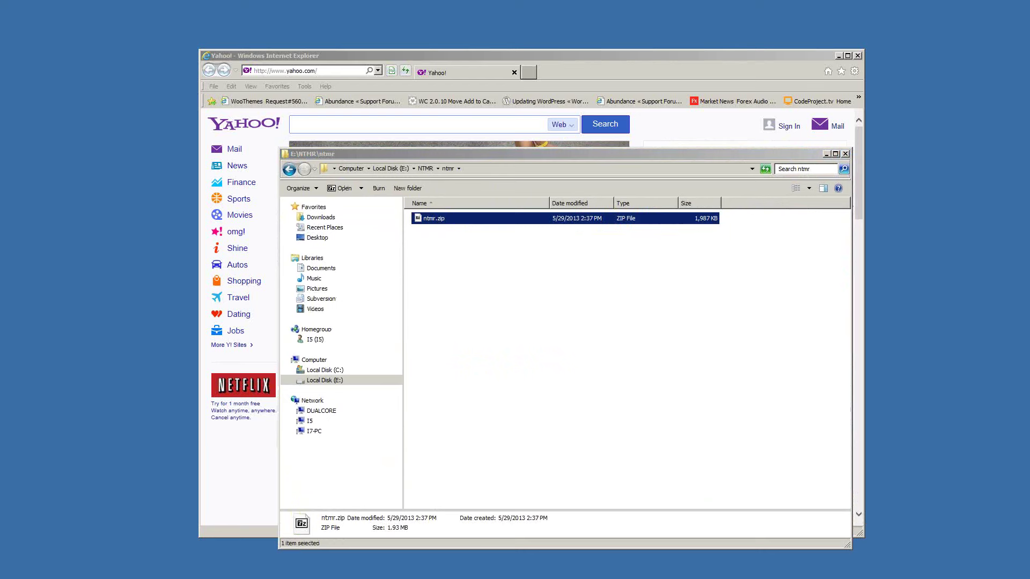
pyautogui.press('Return')
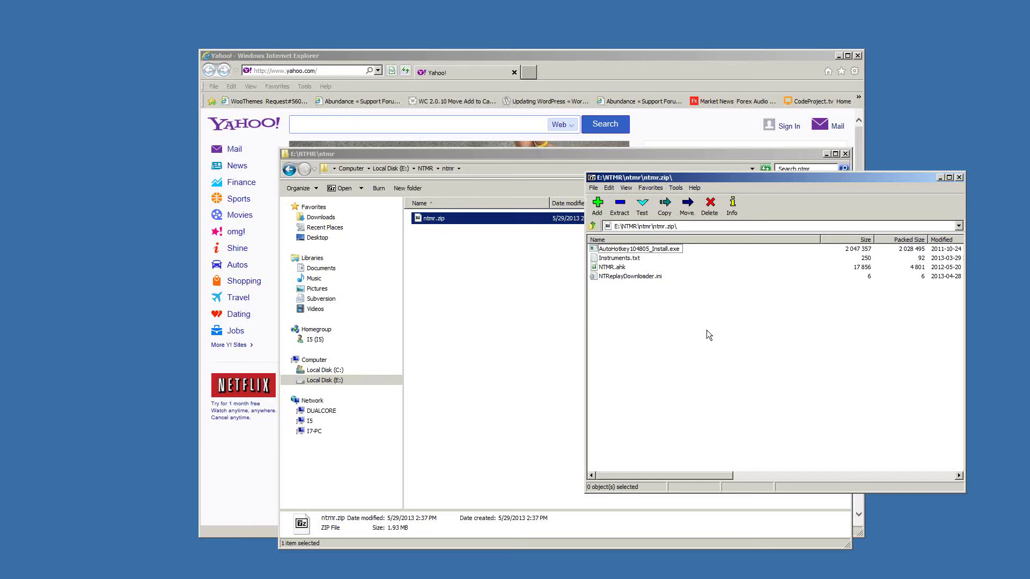
pyautogui.click(461, 55)
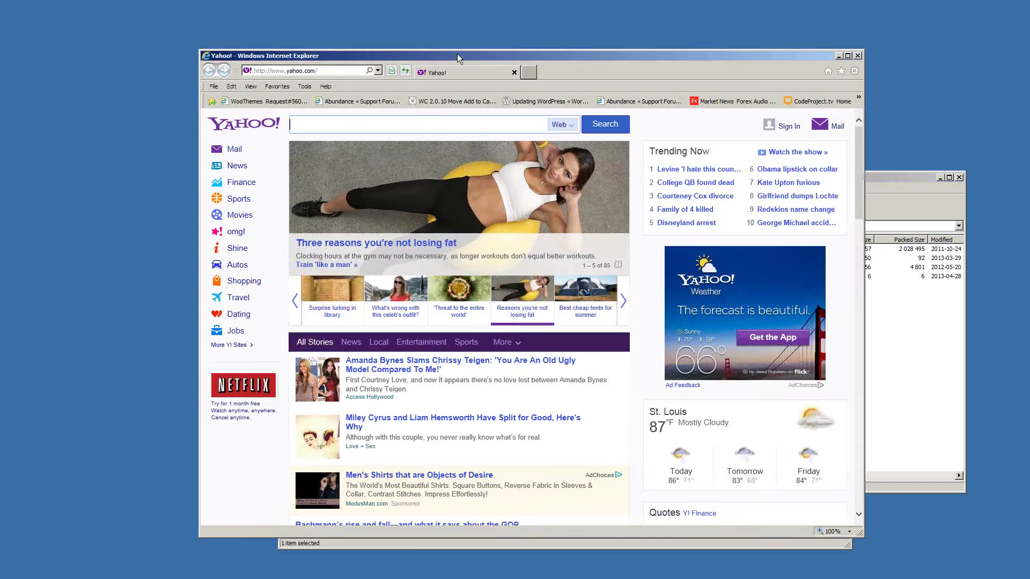
pyautogui.click(340, 70)
pyautogui.write('www')
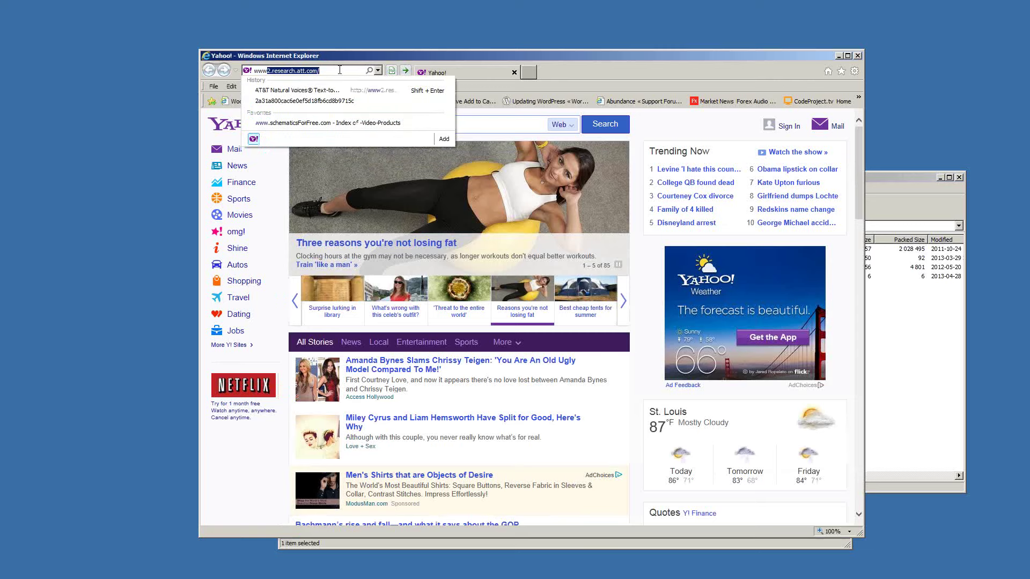
pyautogui.write('.7')
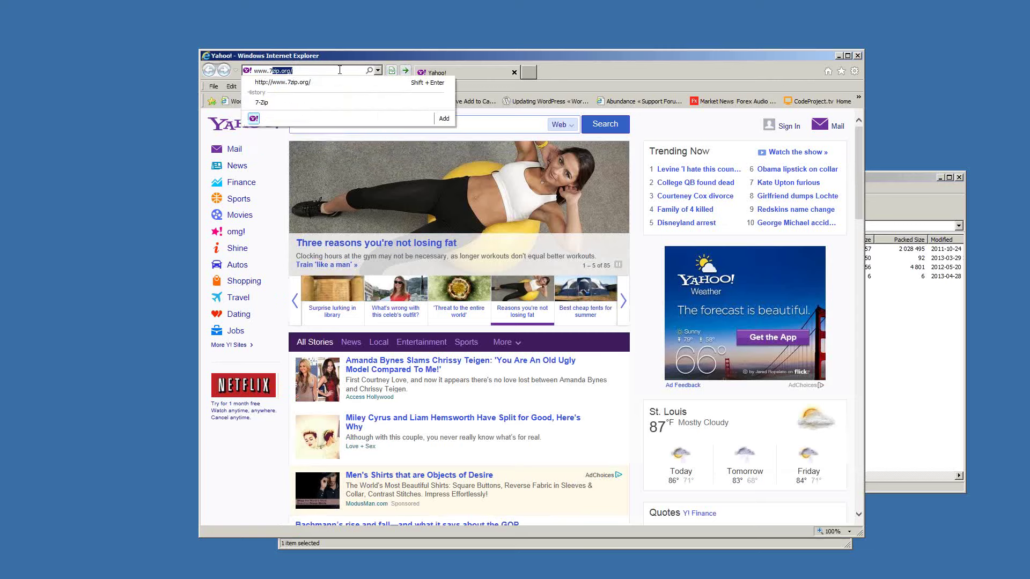
pyautogui.write('zi')
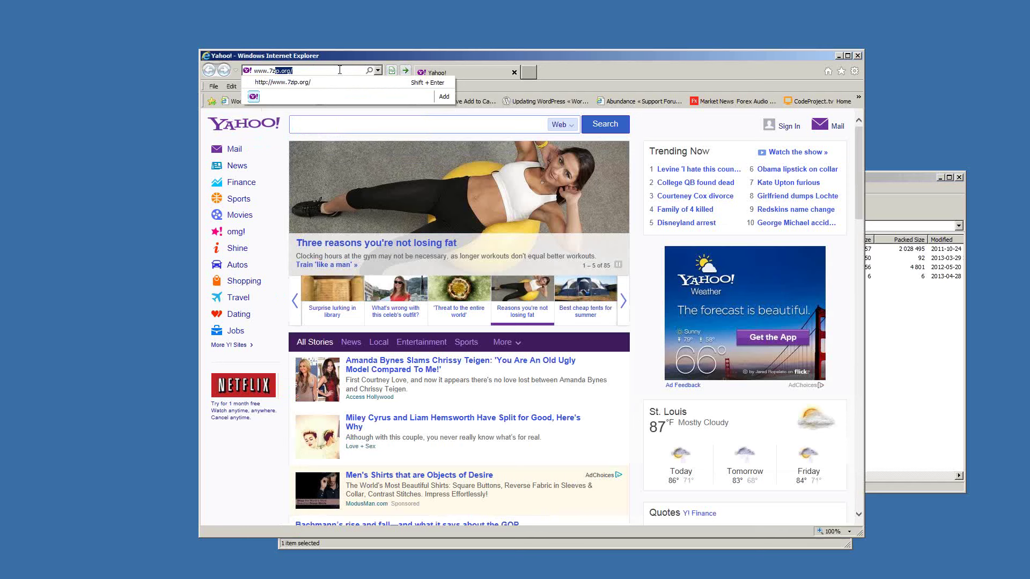
pyautogui.write('p.org/')
pyautogui.press('Return')
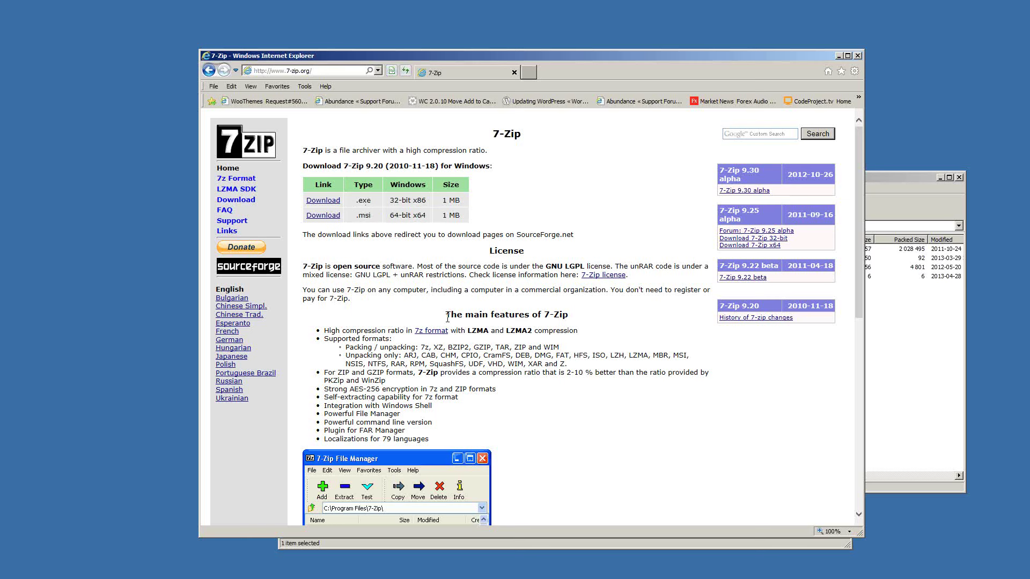
pyautogui.scroll(-3, 429, 354)
pyautogui.scroll(3, 460, 290)
pyautogui.click(513, 73)
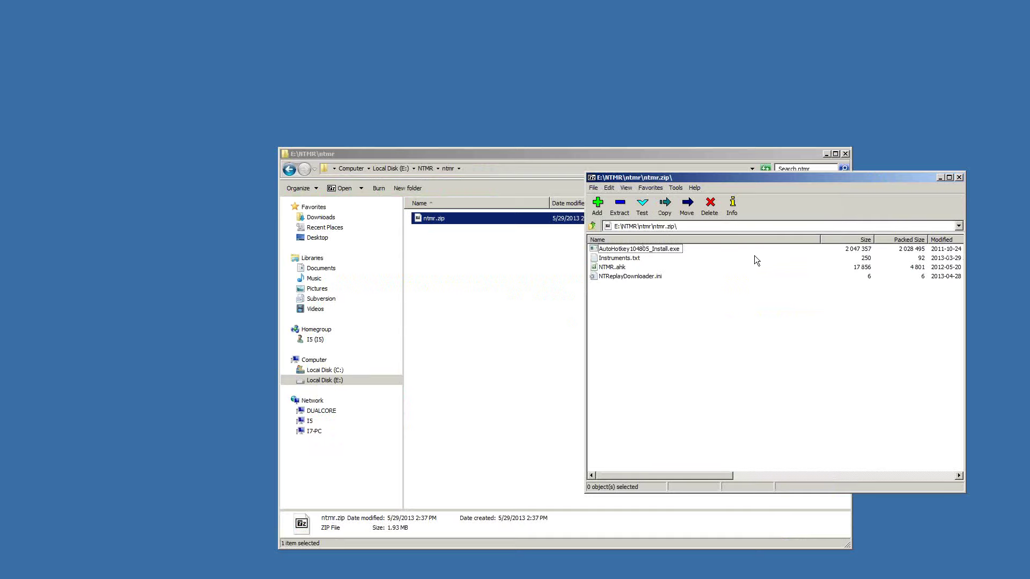
# Step: Extract all four files from ntmr.zip into the E:\NTMR\ntmr folder and close the archive window
pyautogui.moveTo(610, 285); pyautogui.dragTo(591, 261)
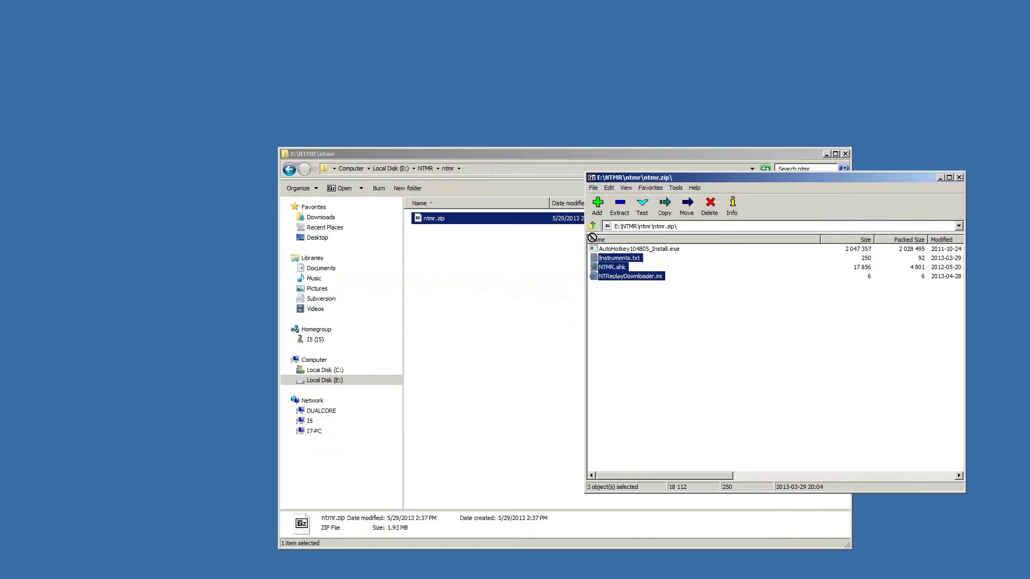
pyautogui.click(626, 311)
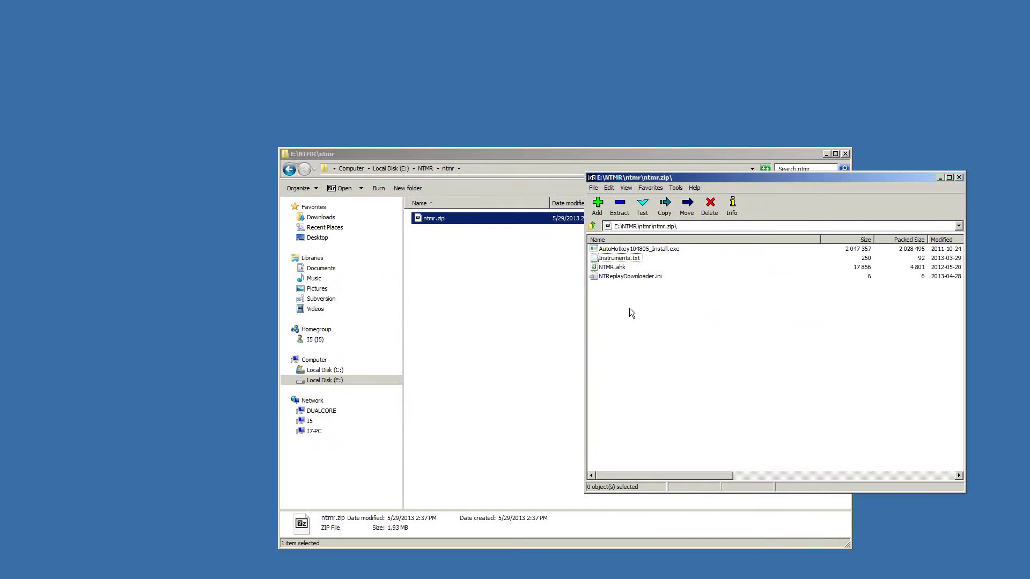
pyautogui.moveTo(629, 308); pyautogui.dragTo(595, 241)
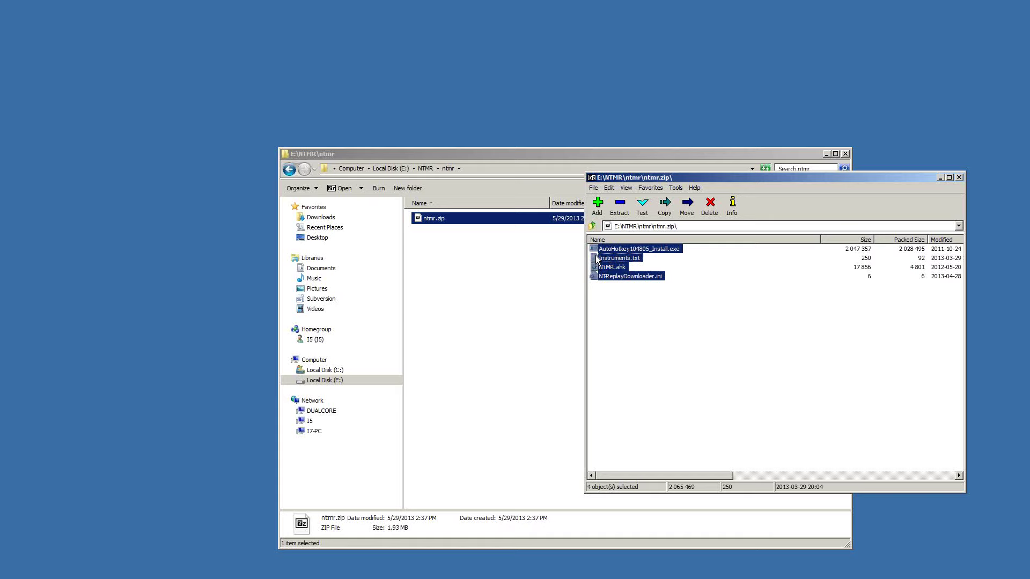
pyautogui.moveTo(597, 260); pyautogui.dragTo(494, 306)
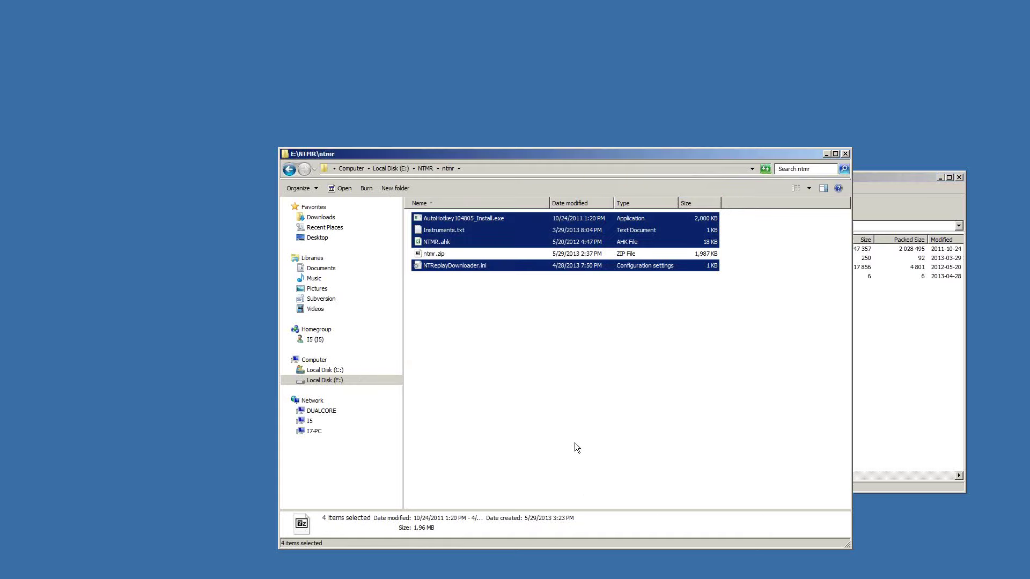
pyautogui.click(902, 178)
pyautogui.click(959, 177)
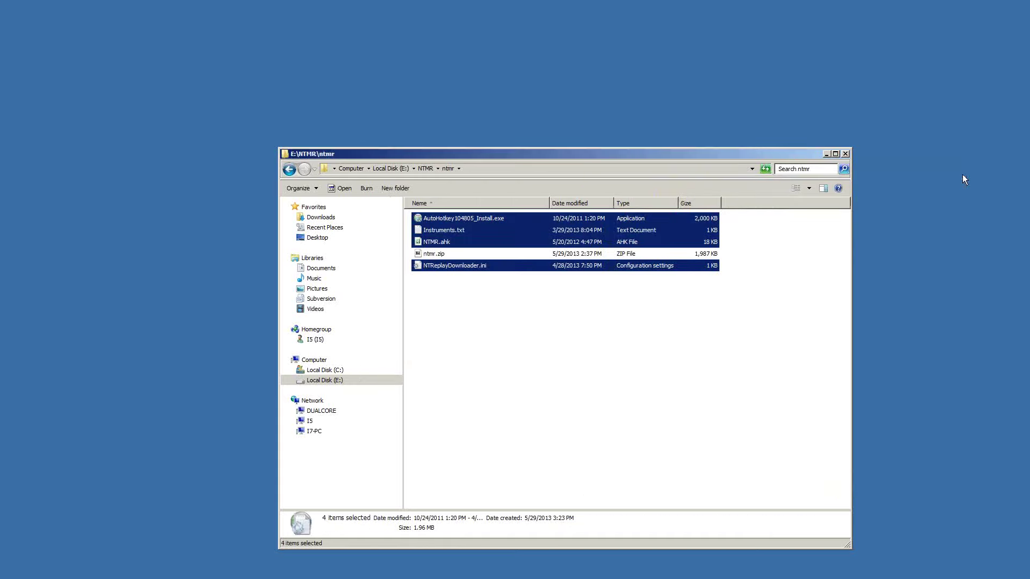
# Step: Create a folder named zip in E:\NTMR\ntmr and move ntmr.zip into it
pyautogui.click(511, 324)
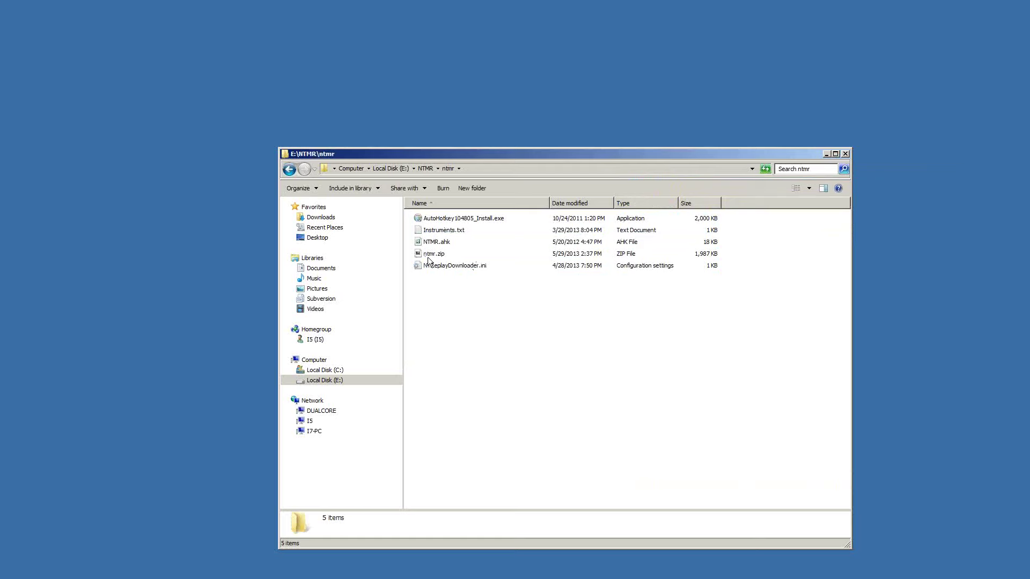
pyautogui.rightClick(449, 301)
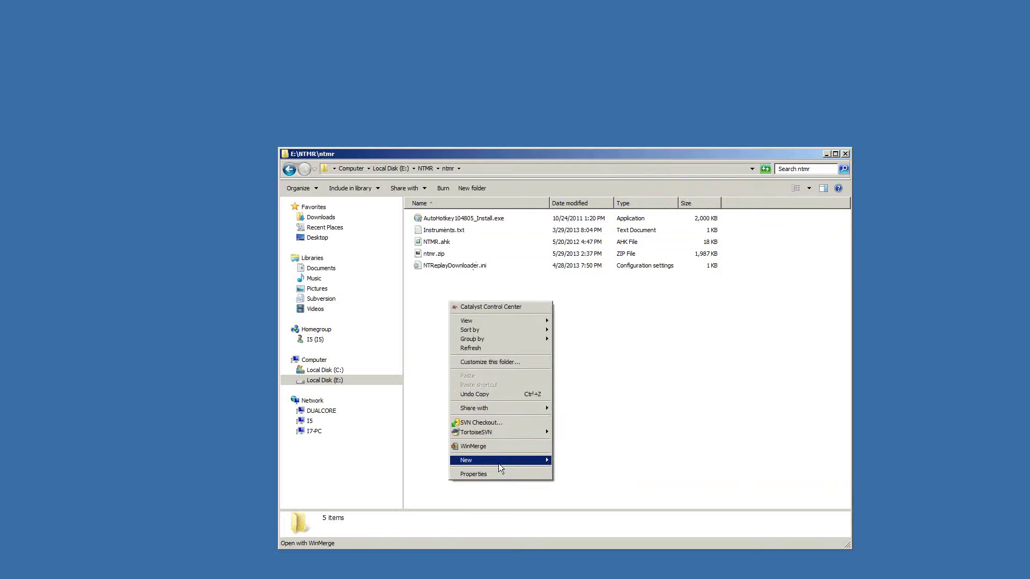
pyautogui.moveTo(497, 463)
pyautogui.click(587, 457)
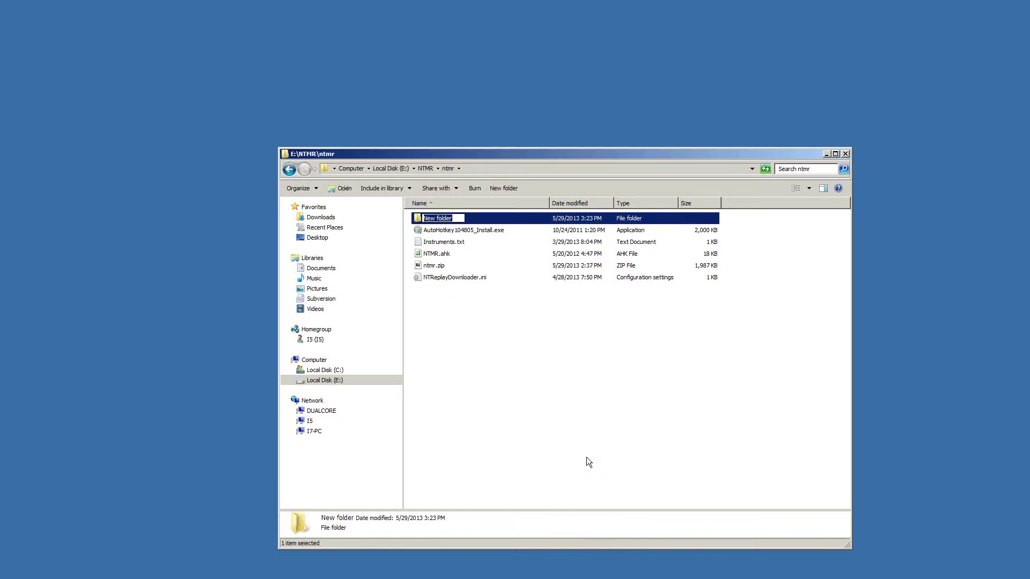
pyautogui.write('zip')
pyautogui.press('Return')
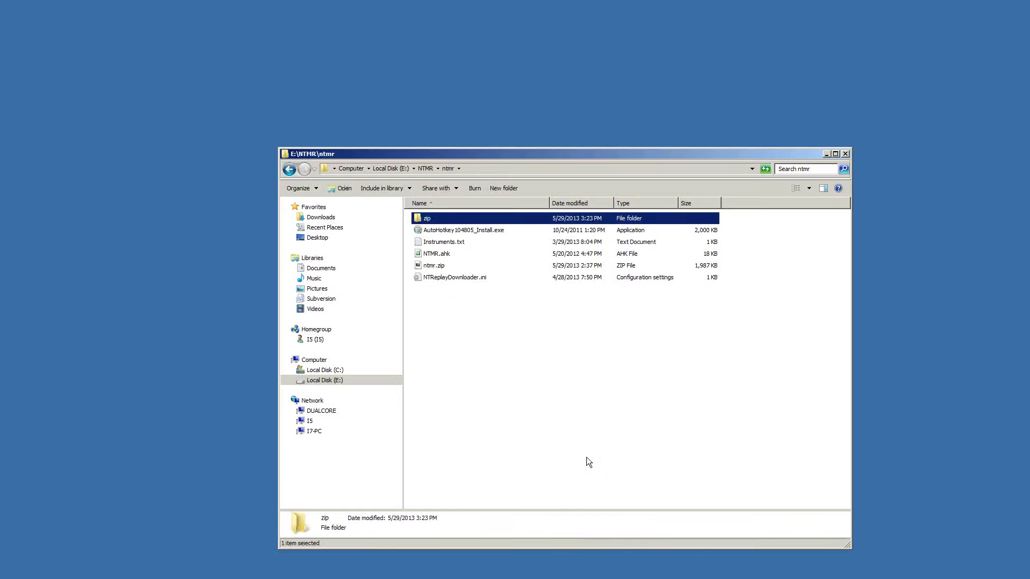
pyautogui.moveTo(431, 268); pyautogui.dragTo(439, 221)
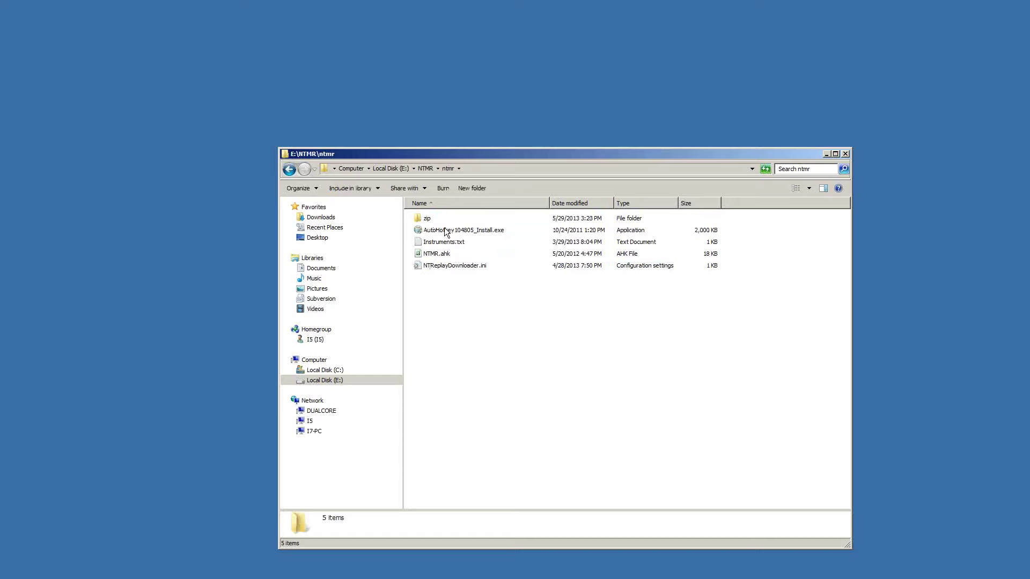
# Step: Run AutoHotkey104805_Install.exe, accept the license agreement and keep the default components up to the install location page
pyautogui.click(444, 232)
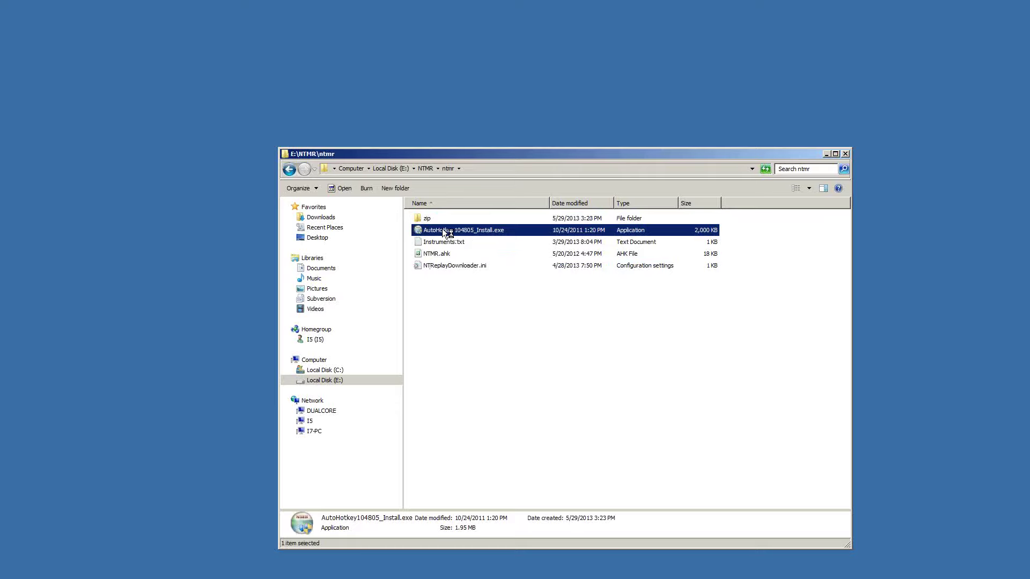
pyautogui.doubleClick(445, 232)
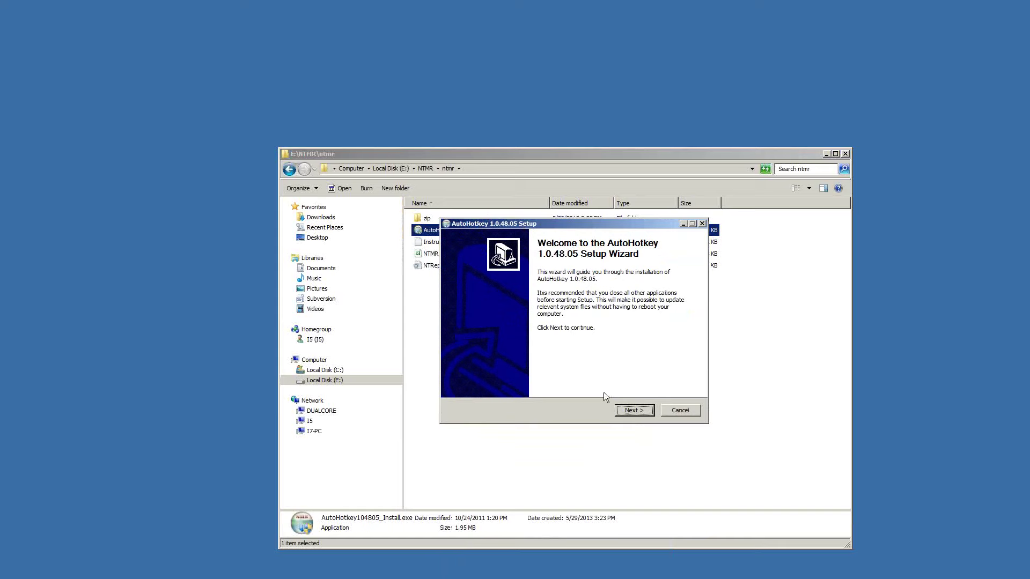
pyautogui.click(634, 410)
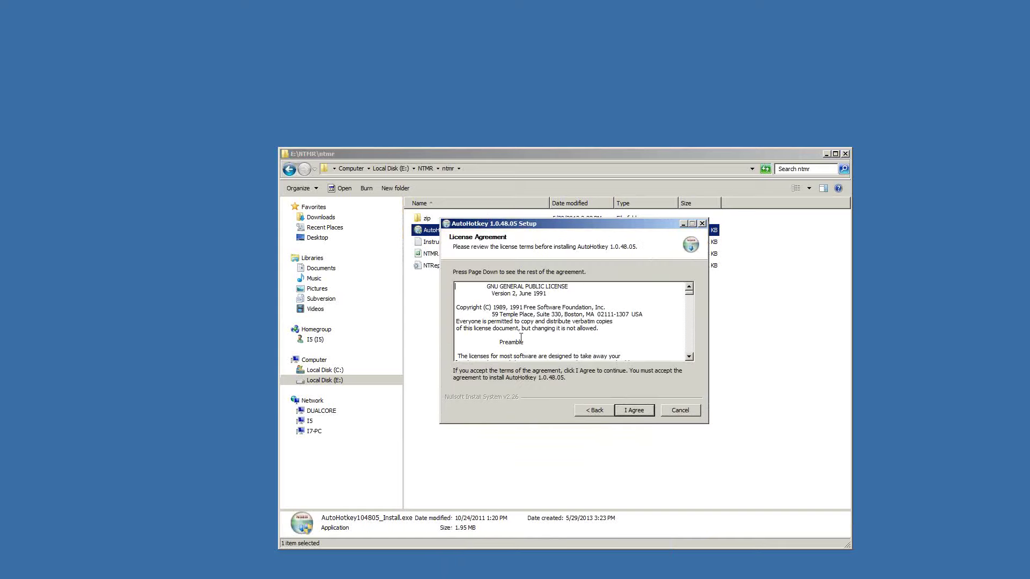
pyautogui.click(644, 411)
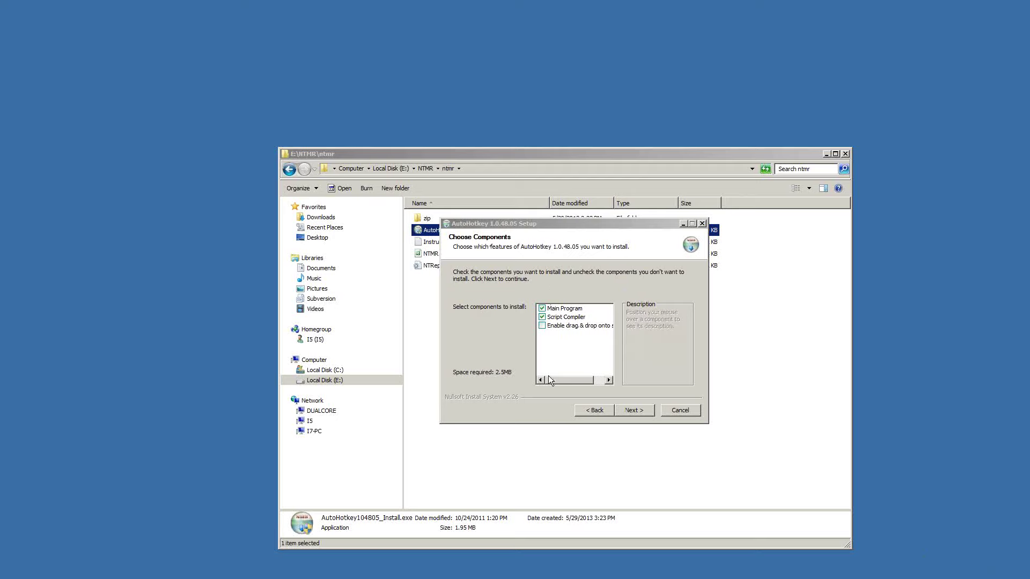
pyautogui.click(634, 410)
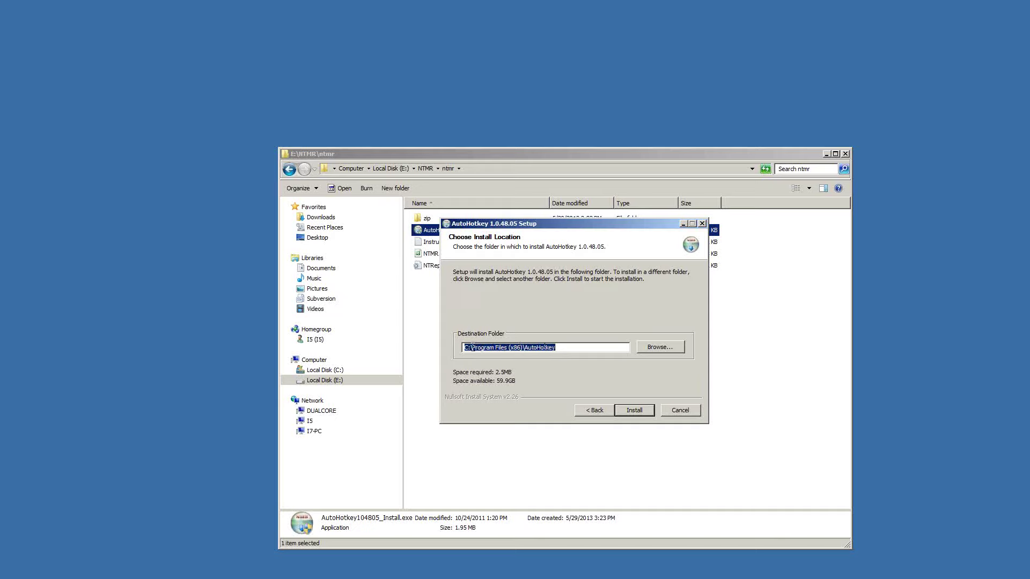
# Step: Remove the Program Files (x86) part from the AutoHotkey destination folder path, and cancel the setup
pyautogui.moveTo(472, 347); pyautogui.dragTo(524, 348)
pyautogui.press('BackSpace')
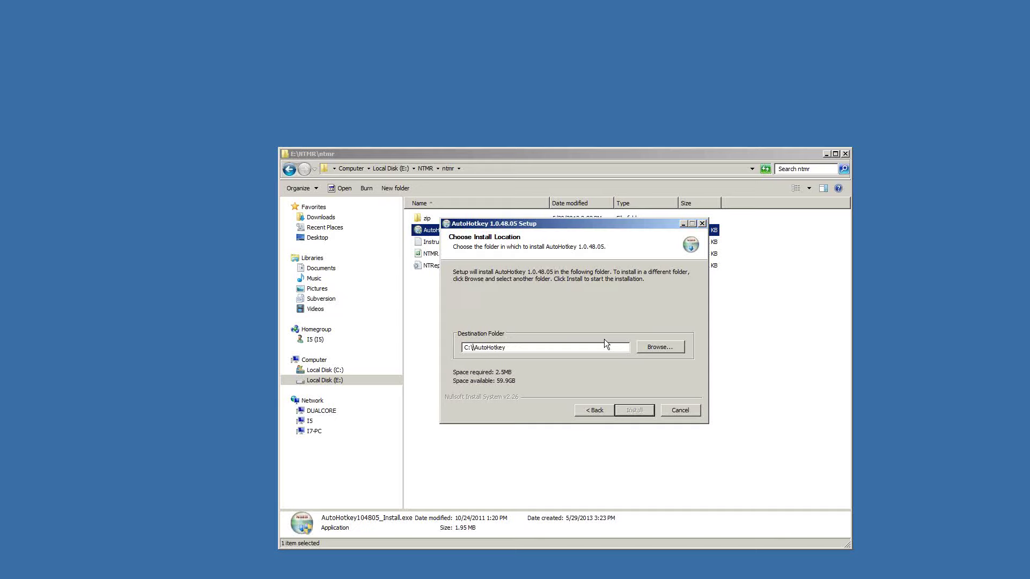
pyautogui.click(604, 349)
pyautogui.click(505, 349)
pyautogui.click(687, 407)
pyautogui.click(546, 326)
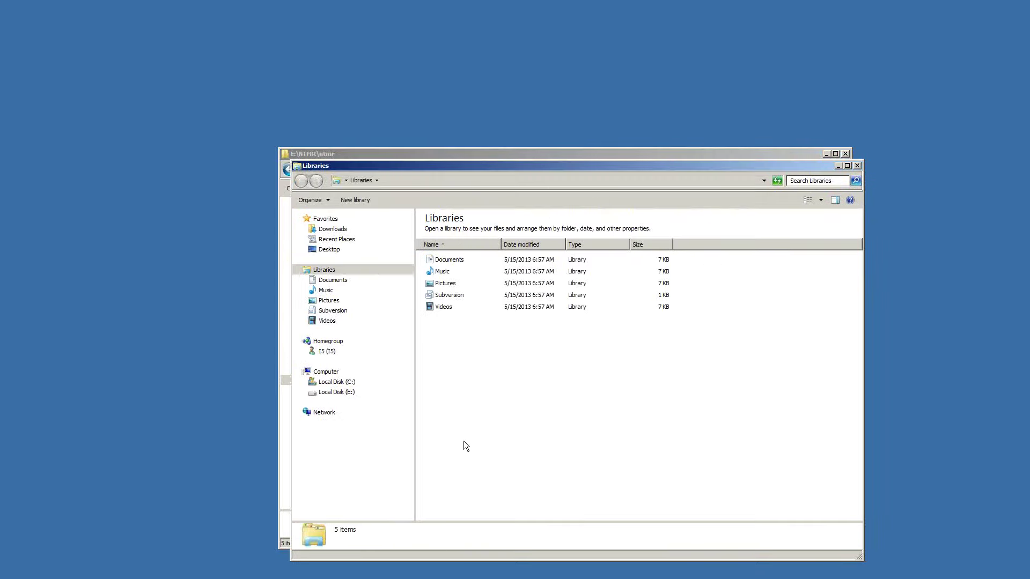
# Step: Open the C:\AutoHotKey folder in a separate window and arrange it beside the E:\NTMR\ntmr window
pyautogui.click(337, 382)
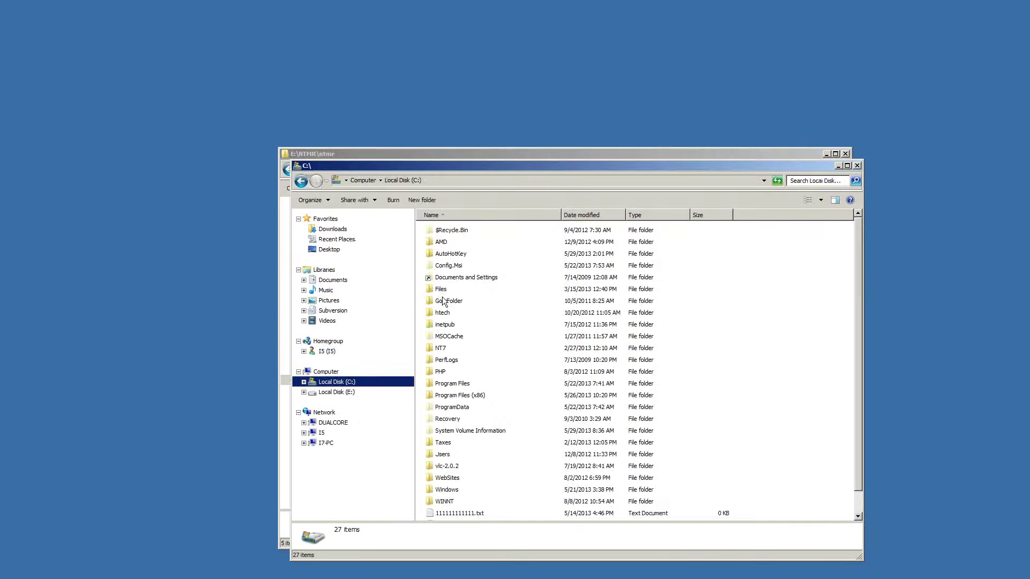
pyautogui.click(450, 253)
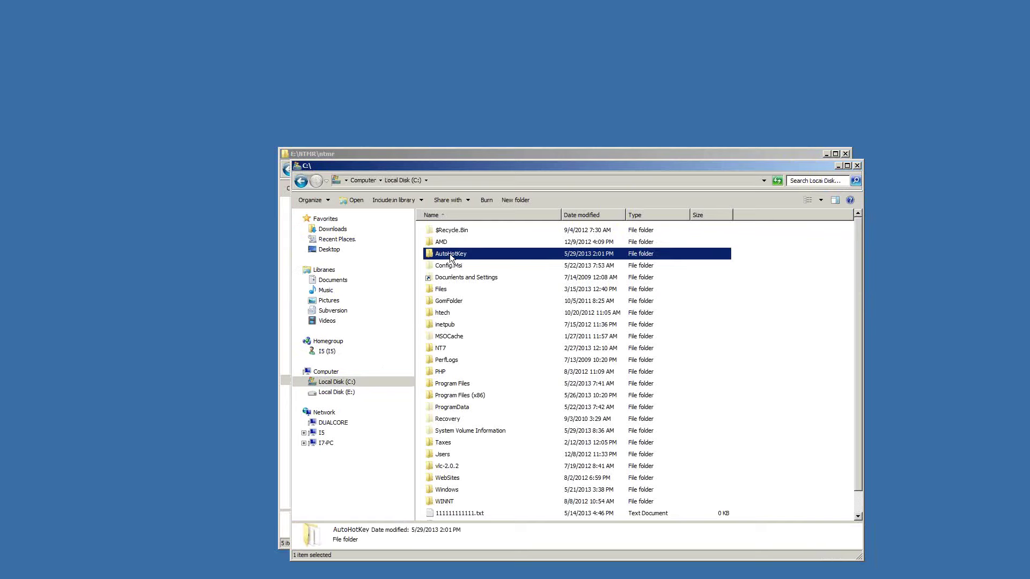
pyautogui.doubleClick(449, 253)
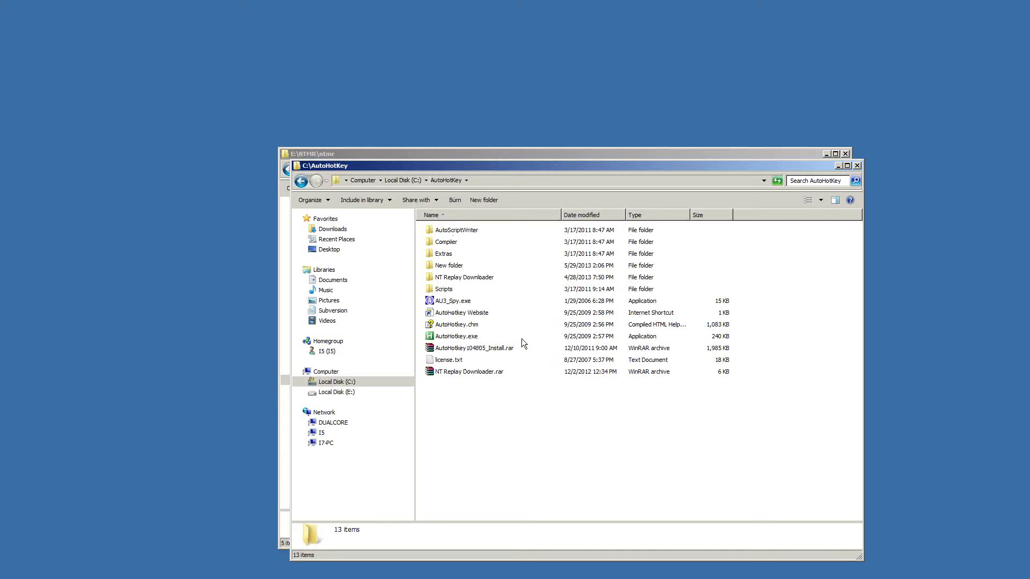
pyautogui.moveTo(560, 164); pyautogui.dragTo(361, 86)
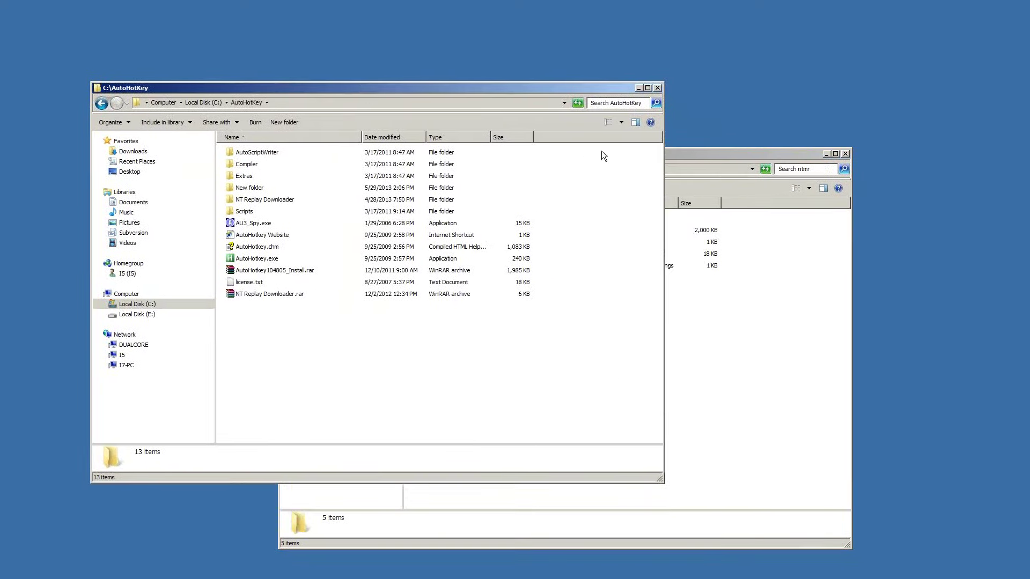
pyautogui.moveTo(677, 150); pyautogui.dragTo(808, 126)
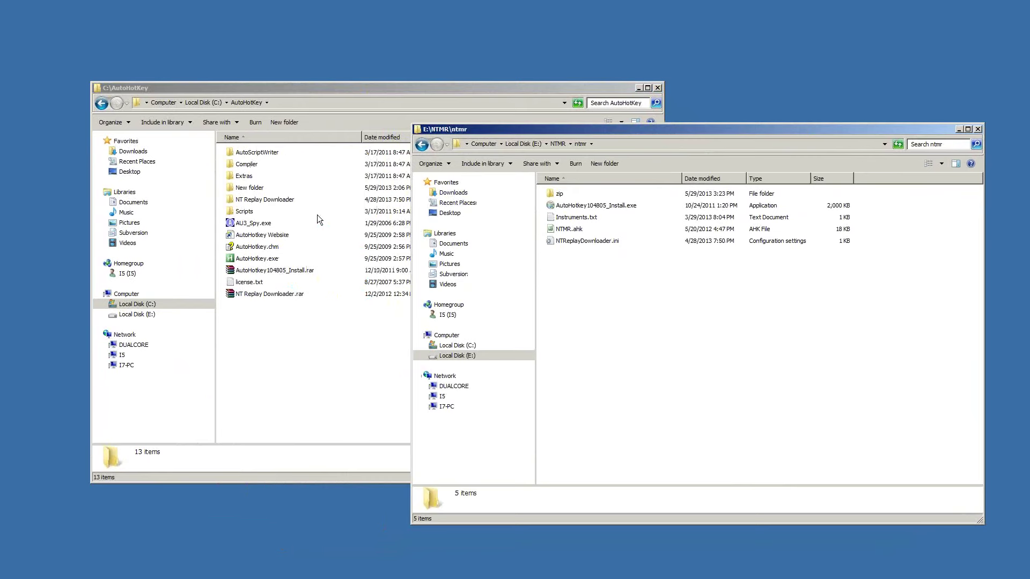
# Step: Create a folder named NTMR inside C:\AutoHotKey and open it
pyautogui.click(275, 341)
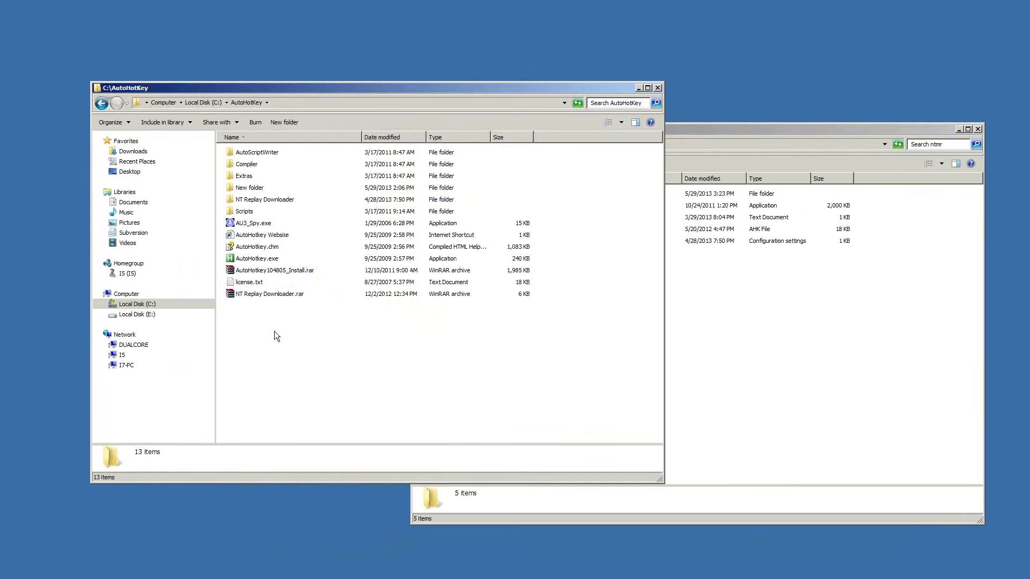
pyautogui.rightClick(276, 335)
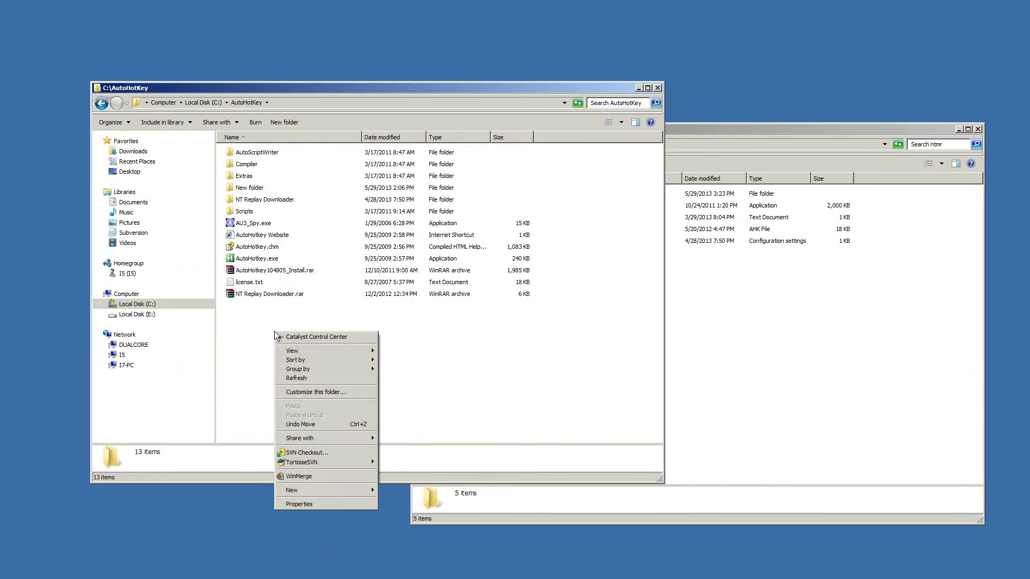
pyautogui.moveTo(321, 488)
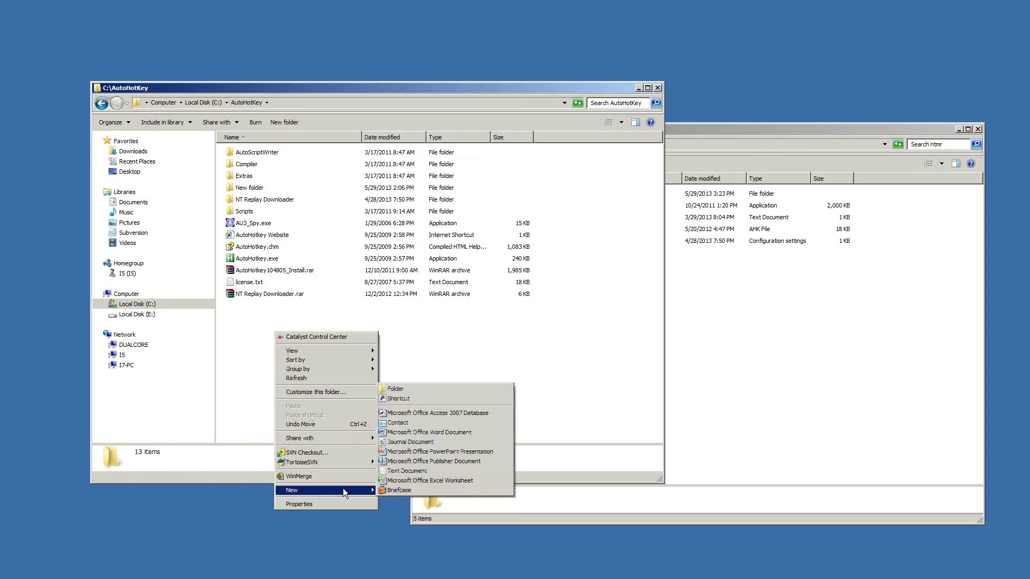
pyautogui.click(414, 391)
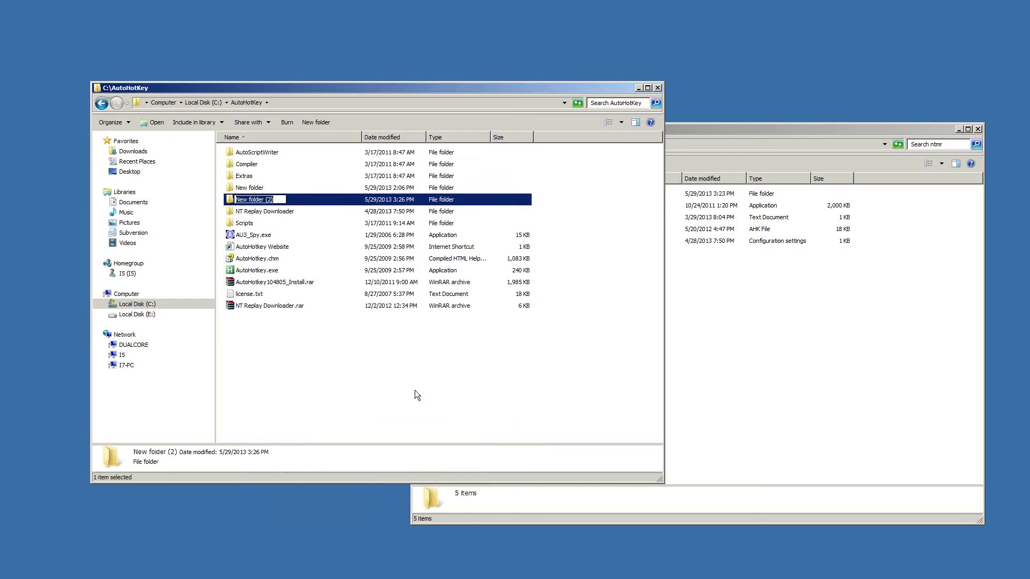
pyautogui.write('NTMR')
pyautogui.press('Return')
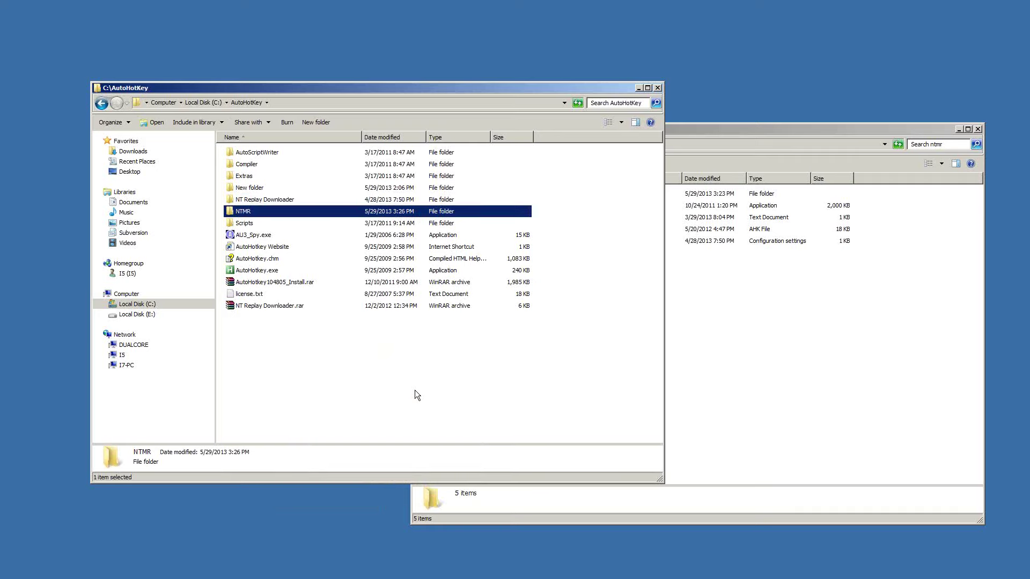
pyautogui.press('Return')
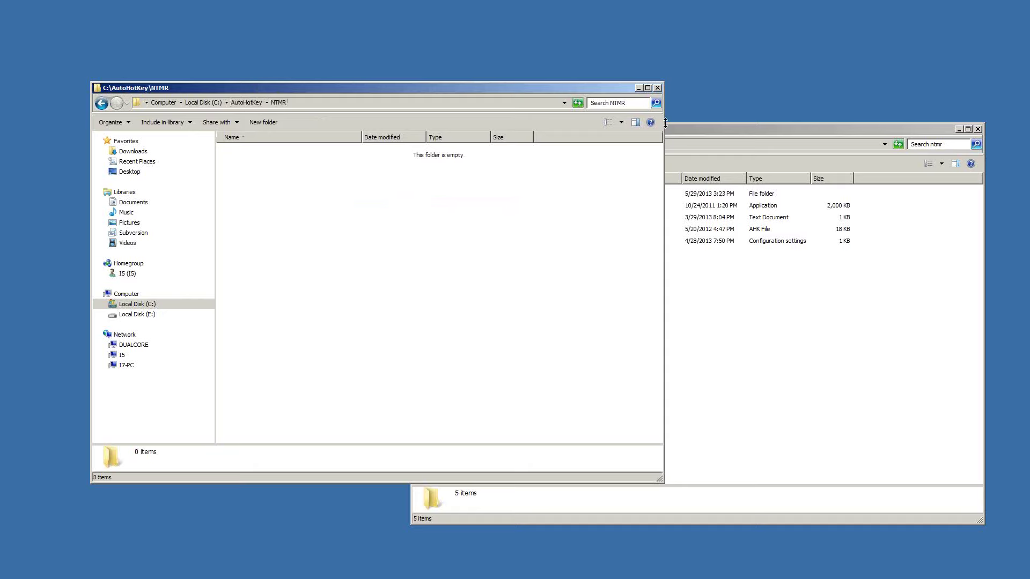
# Step: Copy Instruments.txt, NTMR.ahk and NTReplayDownloader.ini from E:\NTMR\ntmr into C:\AutoHotKey\NTMR, and close the source folder window
pyautogui.click(706, 128)
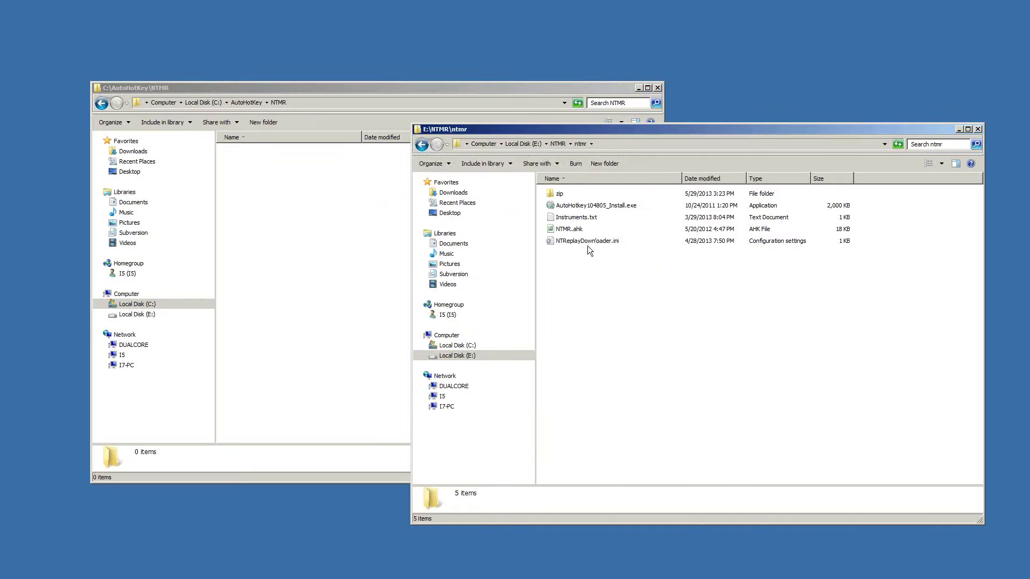
pyautogui.moveTo(591, 257); pyautogui.dragTo(565, 220)
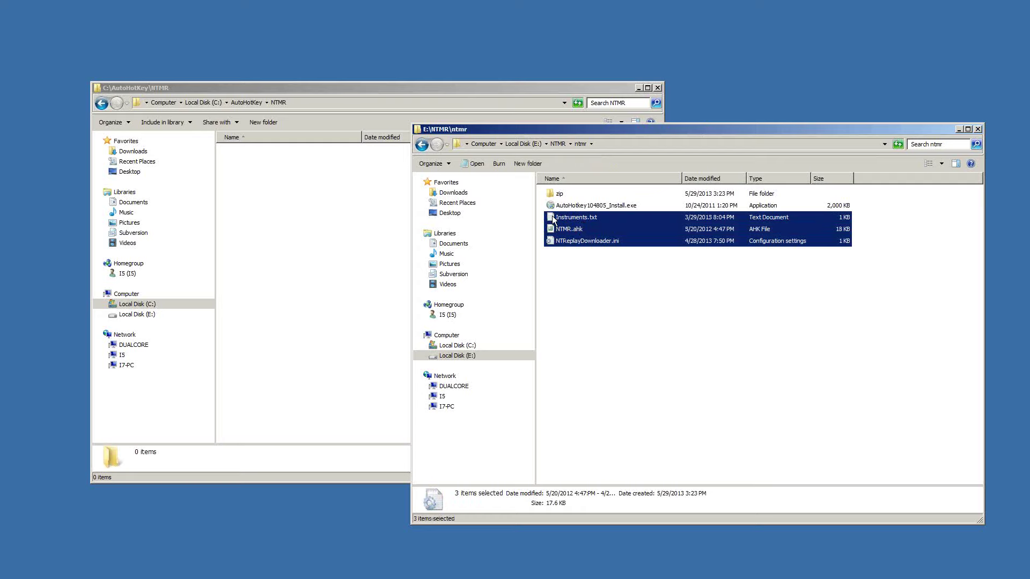
pyautogui.moveTo(552, 215); pyautogui.dragTo(325, 233)
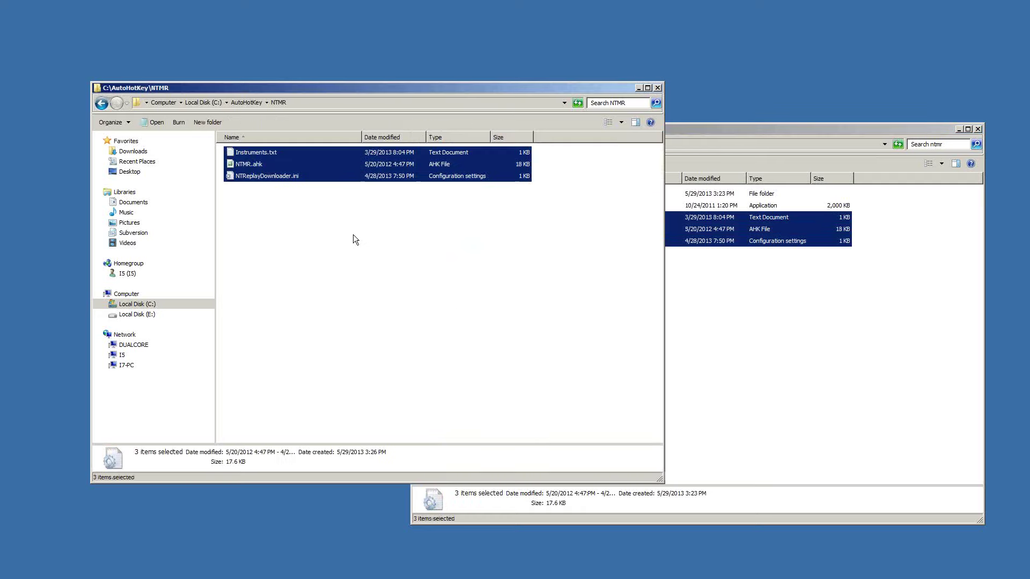
pyautogui.click(459, 299)
pyautogui.click(858, 293)
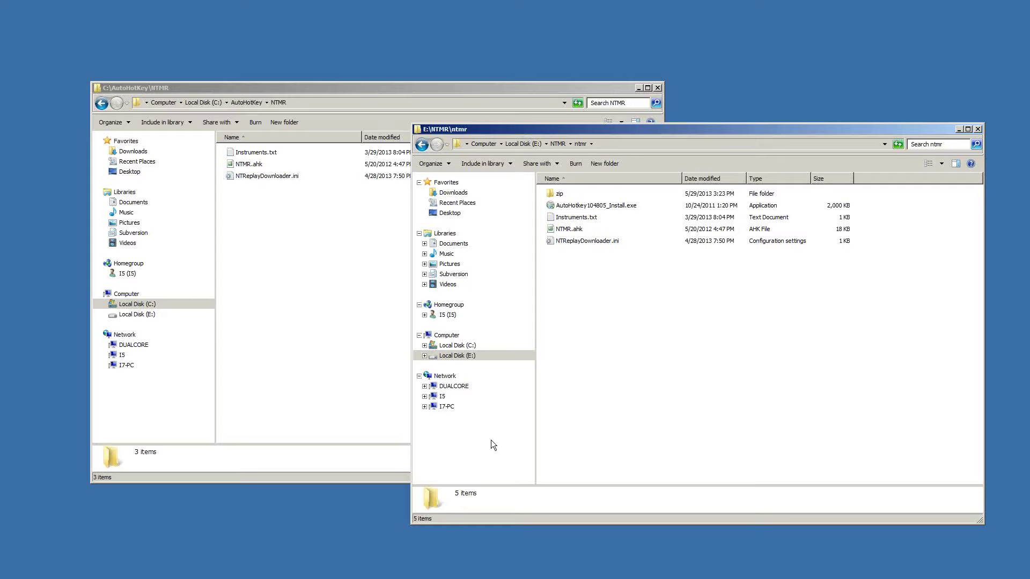
pyautogui.click(979, 130)
pyautogui.moveTo(577, 91); pyautogui.dragTo(916, 28)
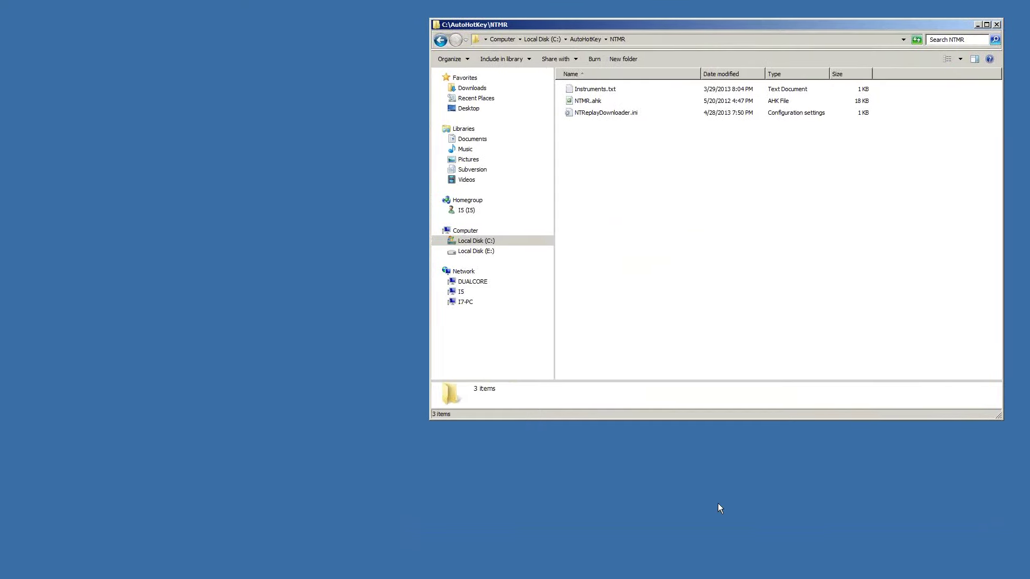
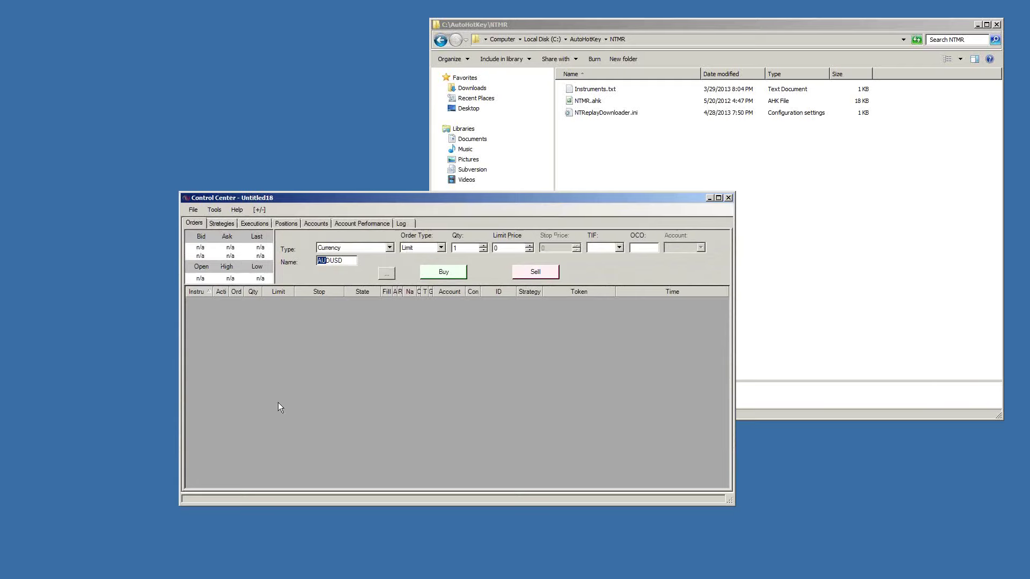
# Step: Switch to the NinjaTrader Control Center and connect to the Market Replay Connection
pyautogui.click(193, 211)
pyautogui.moveTo(208, 250)
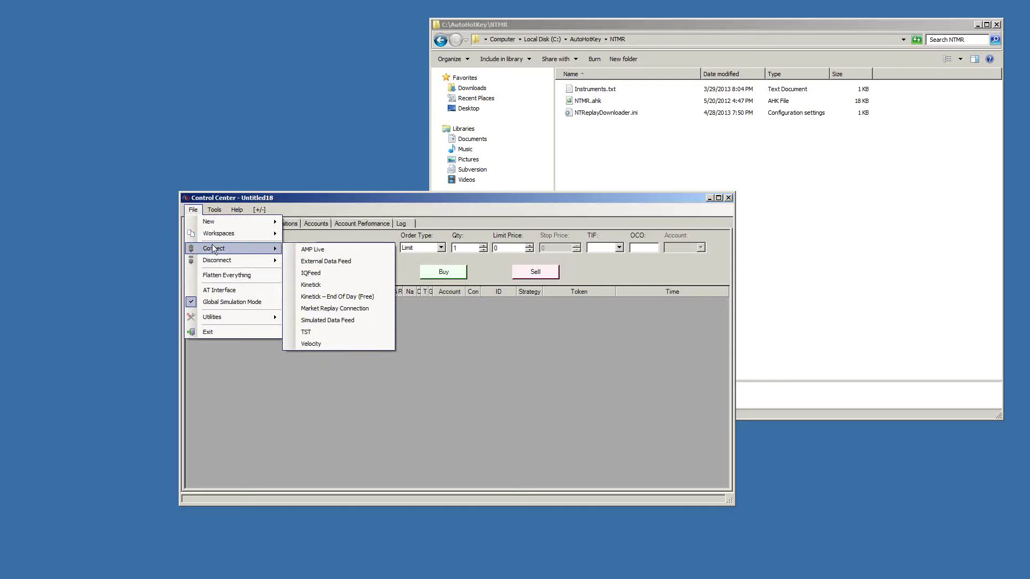
pyautogui.click(350, 308)
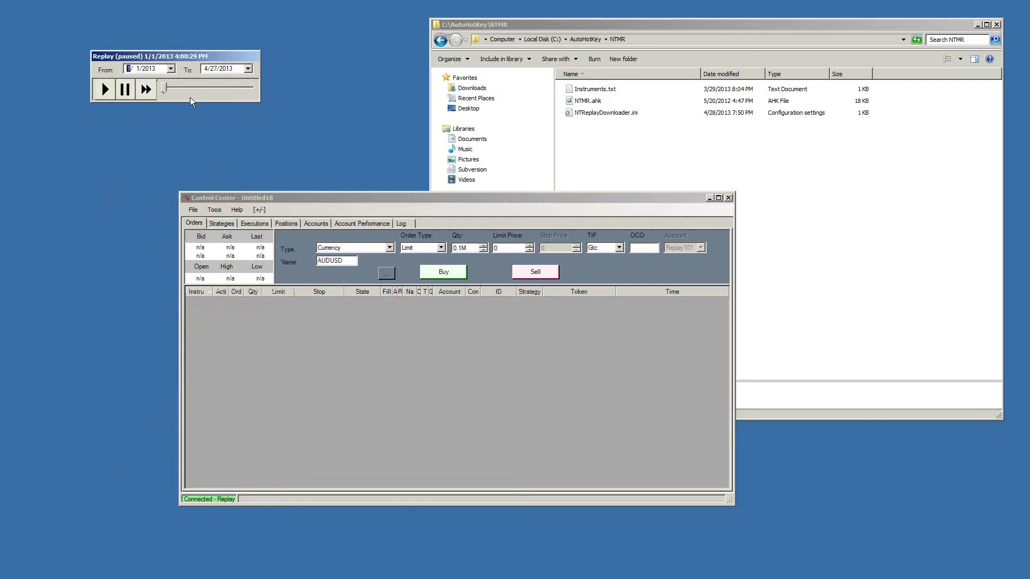
pyautogui.click(142, 155)
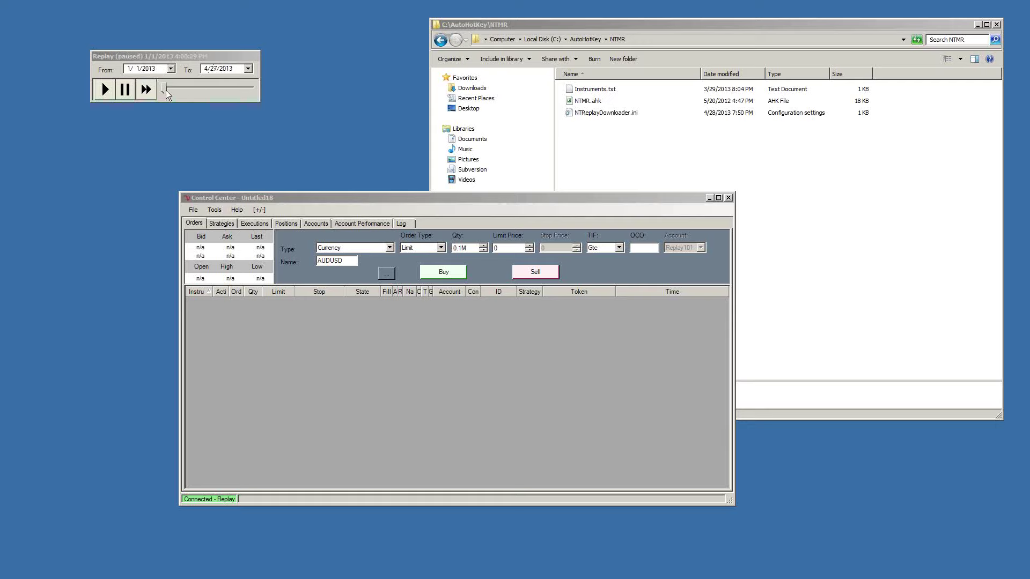
# Step: Examine the replay's Available Data list, checking the date ranges of the 6E, CL, DX and GC contracts, and close it
pyautogui.rightClick(195, 96)
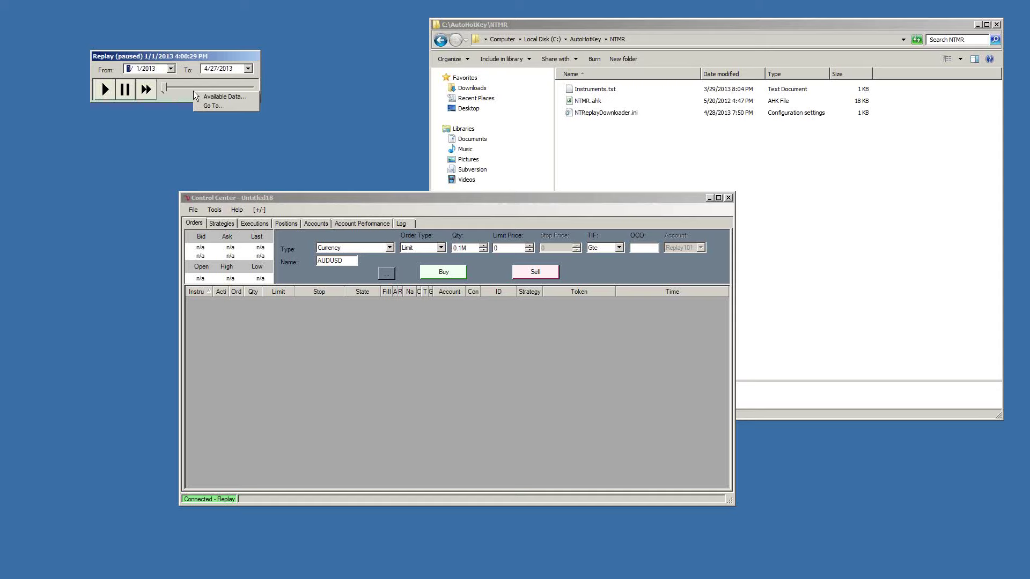
pyautogui.click(238, 98)
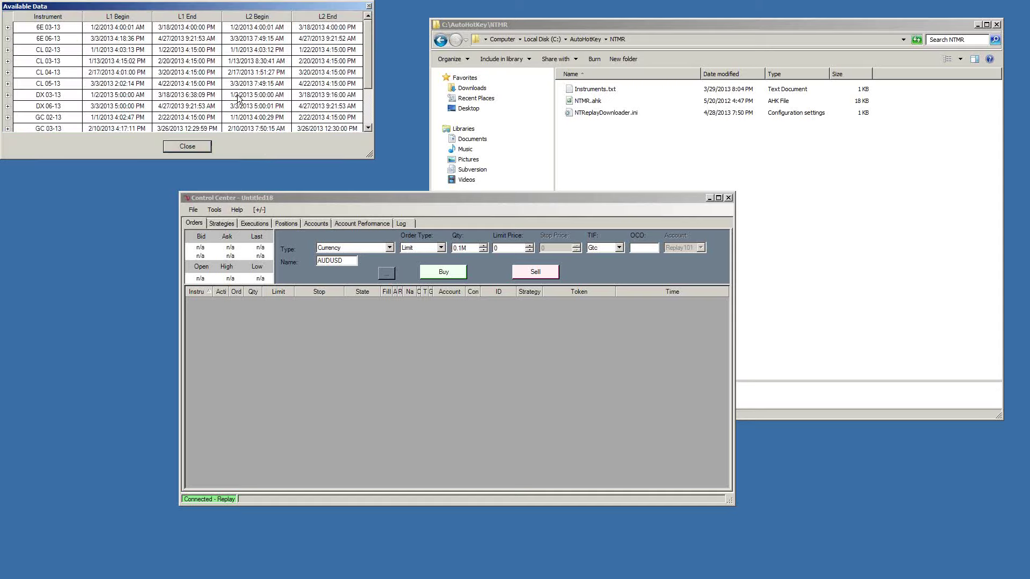
pyautogui.moveTo(371, 156); pyautogui.dragTo(380, 288)
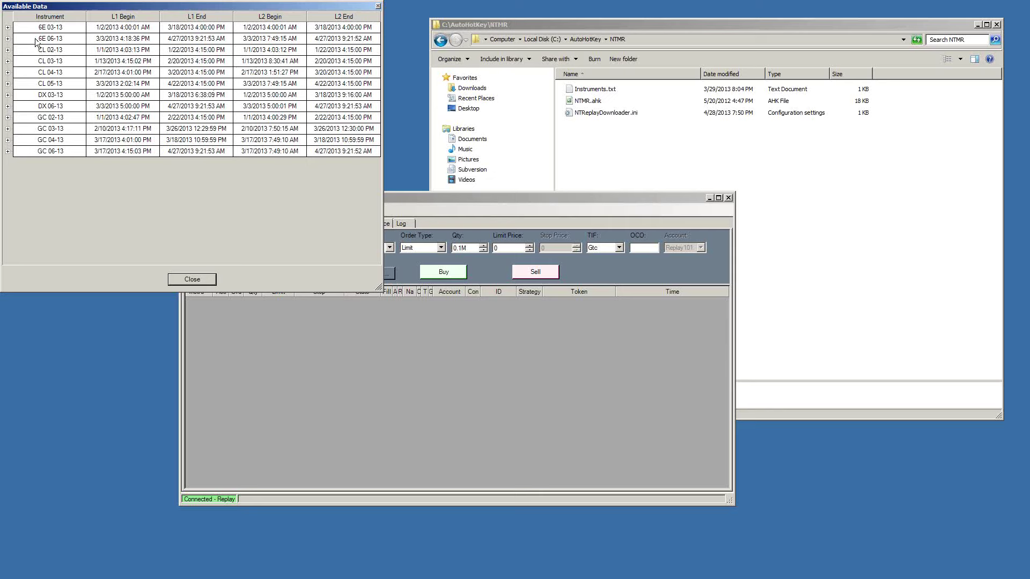
pyautogui.click(57, 41)
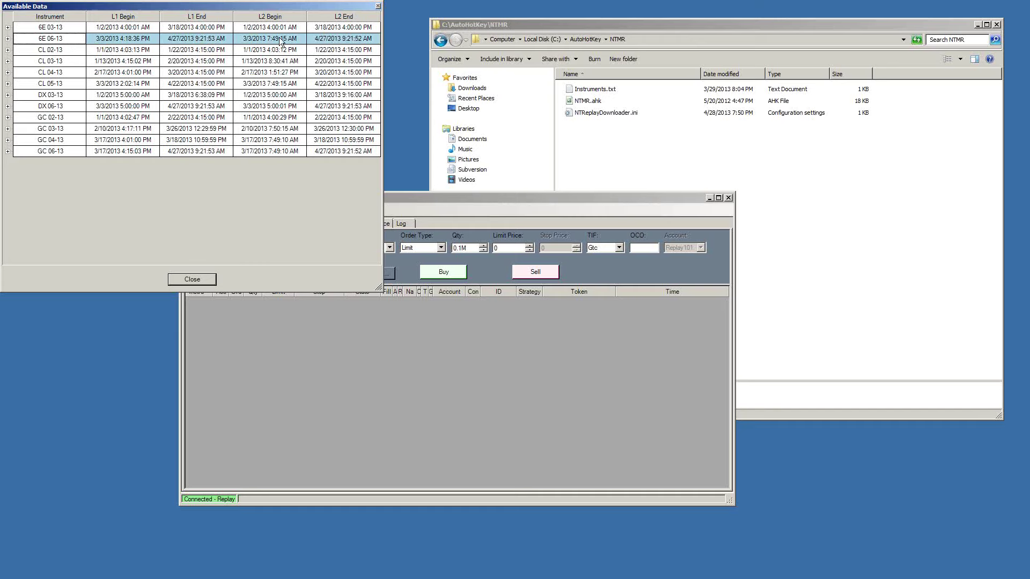
pyautogui.click(327, 62)
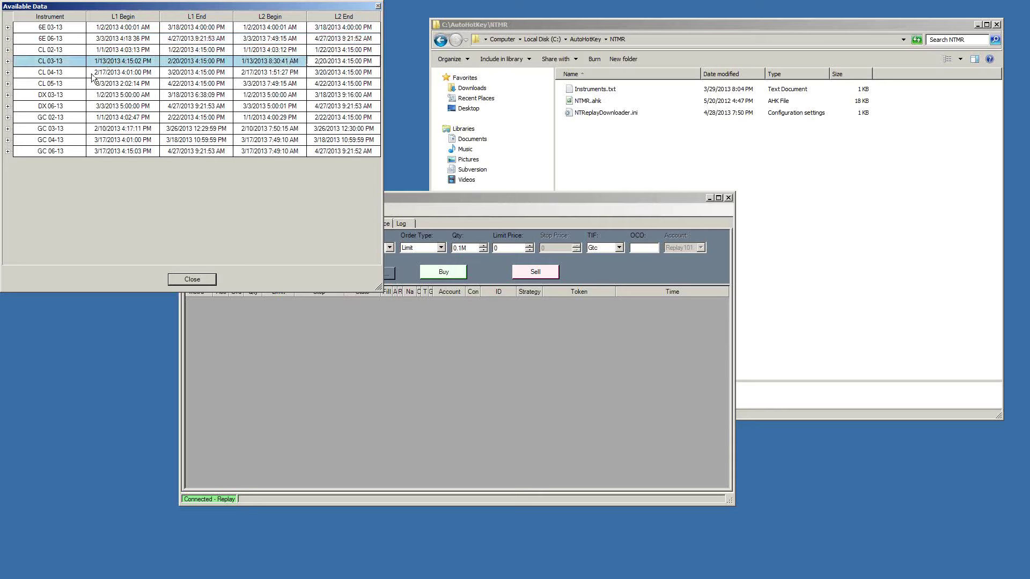
pyautogui.click(66, 84)
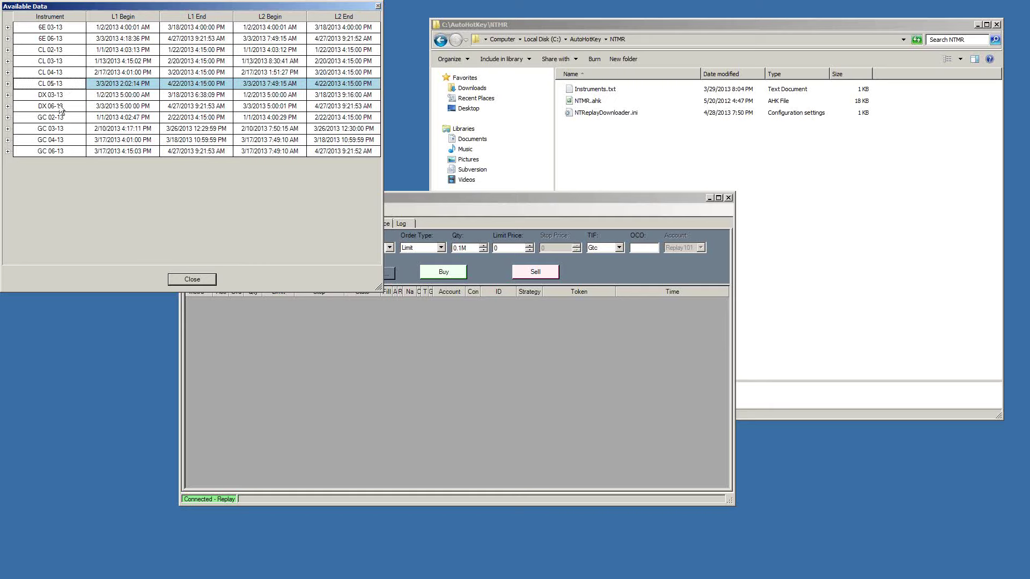
pyautogui.click(61, 107)
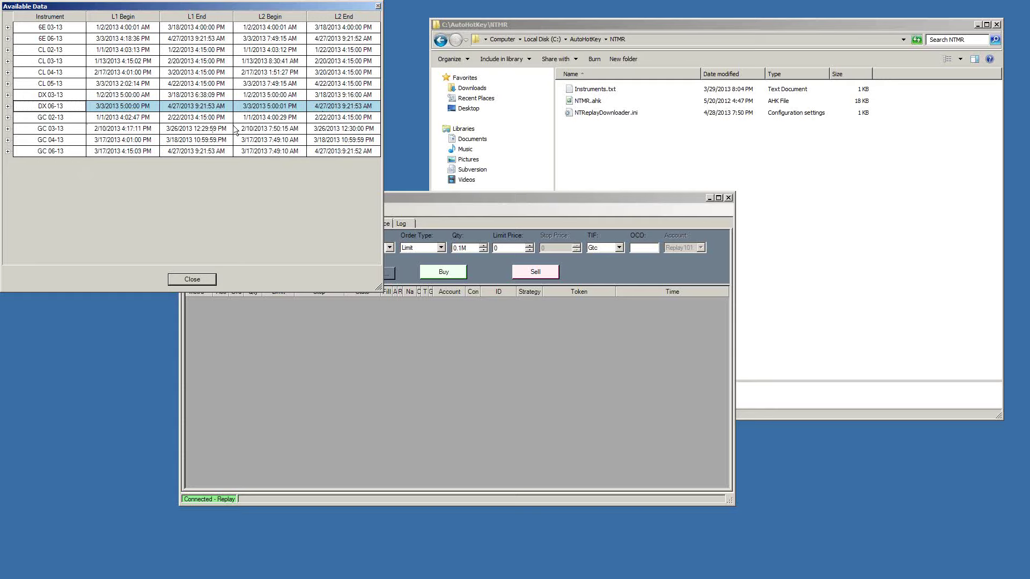
pyautogui.click(174, 280)
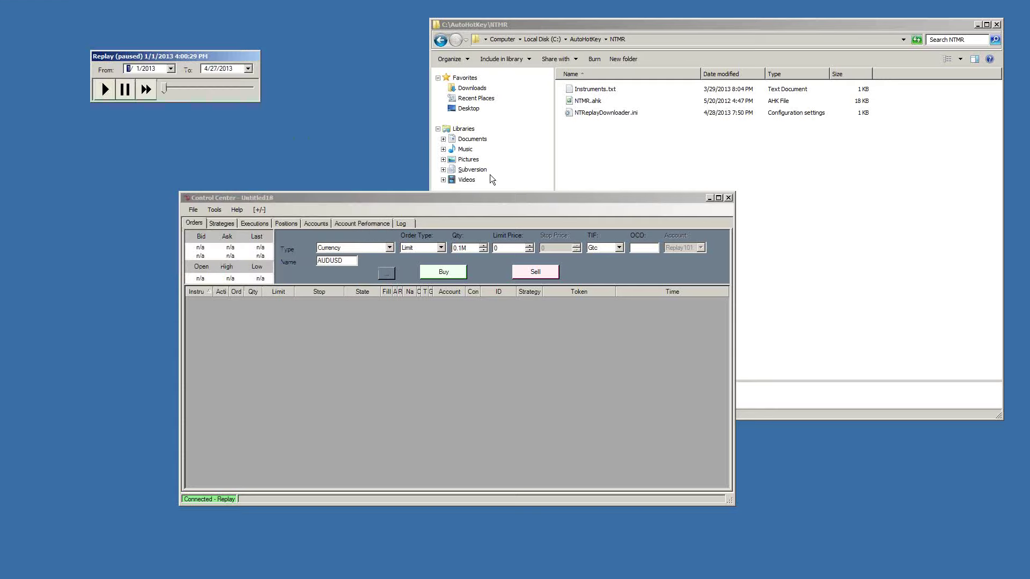
# Step: Open Instruments.txt from the NTMR folder and position its window over the folder window
pyautogui.click(577, 91)
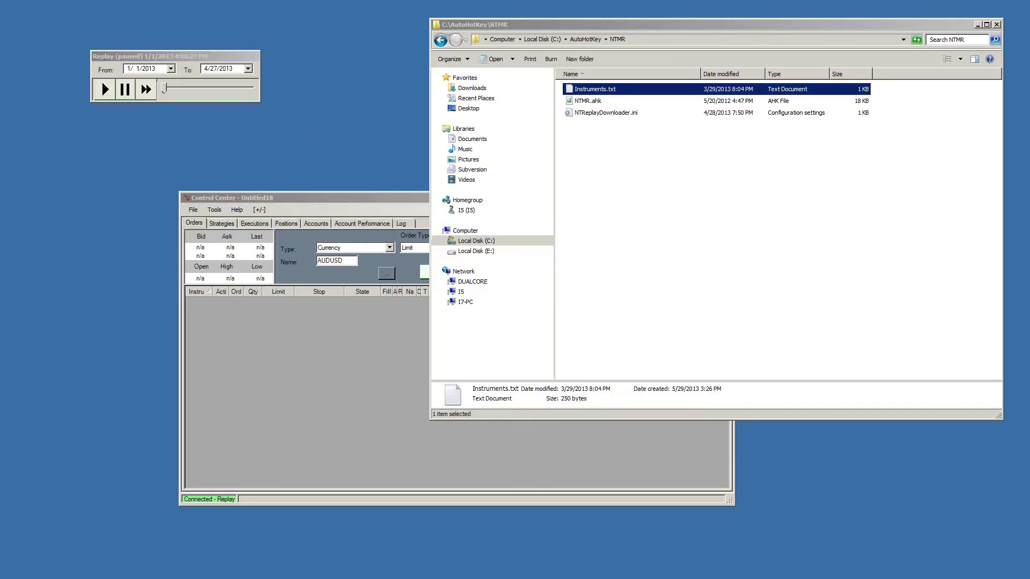
pyautogui.press('Return')
pyautogui.moveTo(572, 500); pyautogui.dragTo(615, 100)
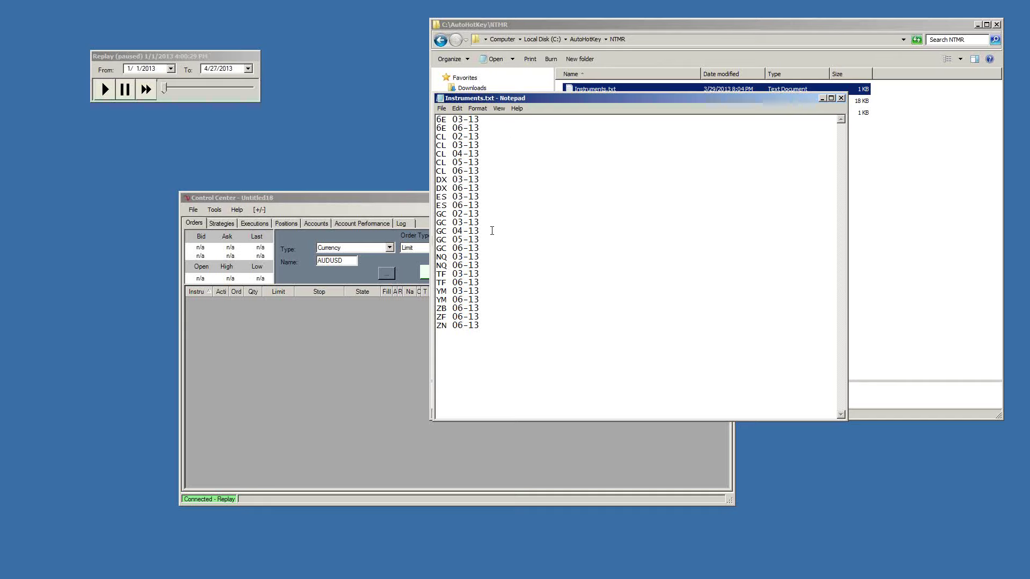
# Step: Open NinjaTrader's Instrument Manager and arrange it beside Instruments.txt so its Default list can be compared with the file
pyautogui.click(261, 200)
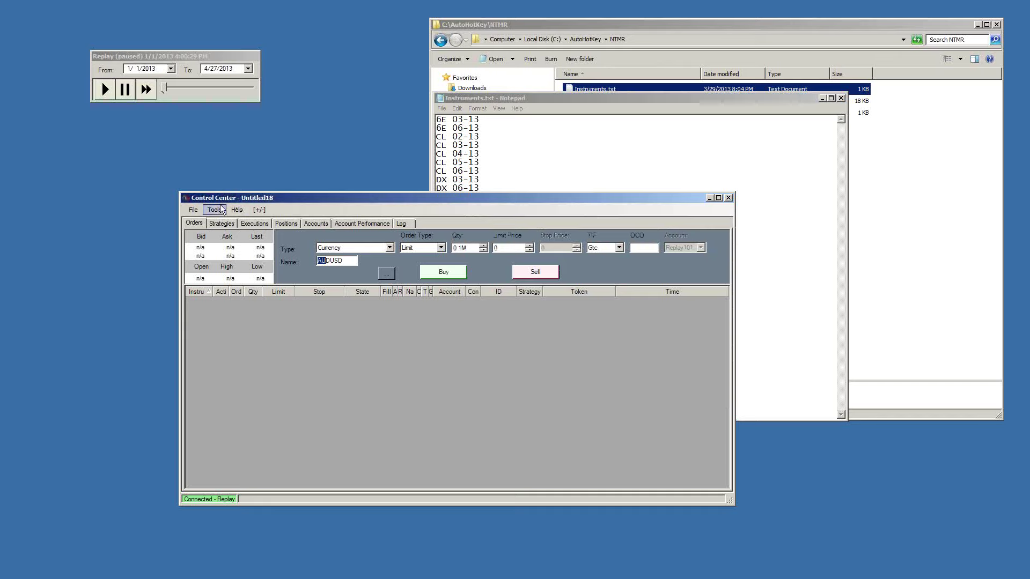
pyautogui.click(212, 211)
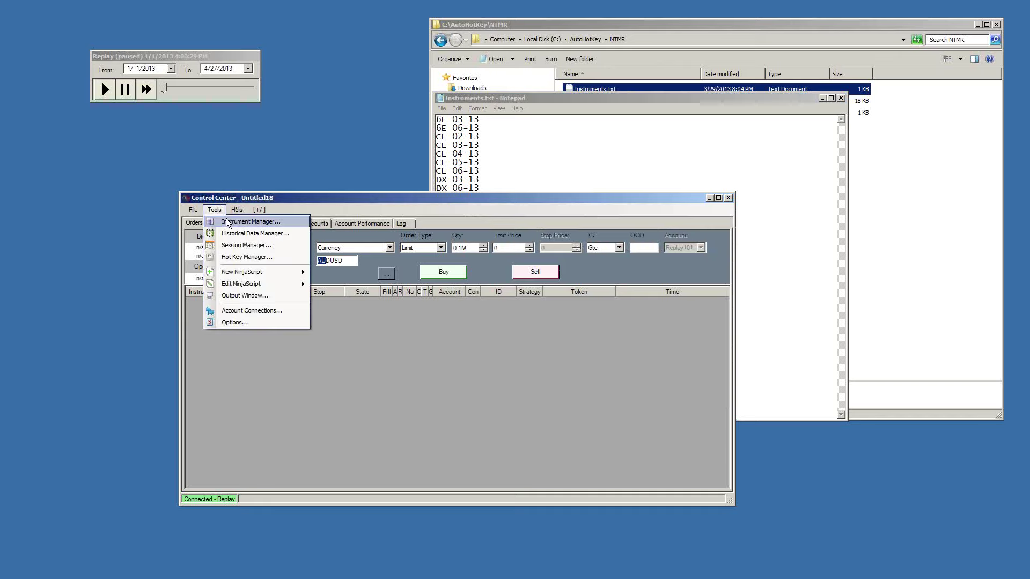
pyautogui.click(227, 223)
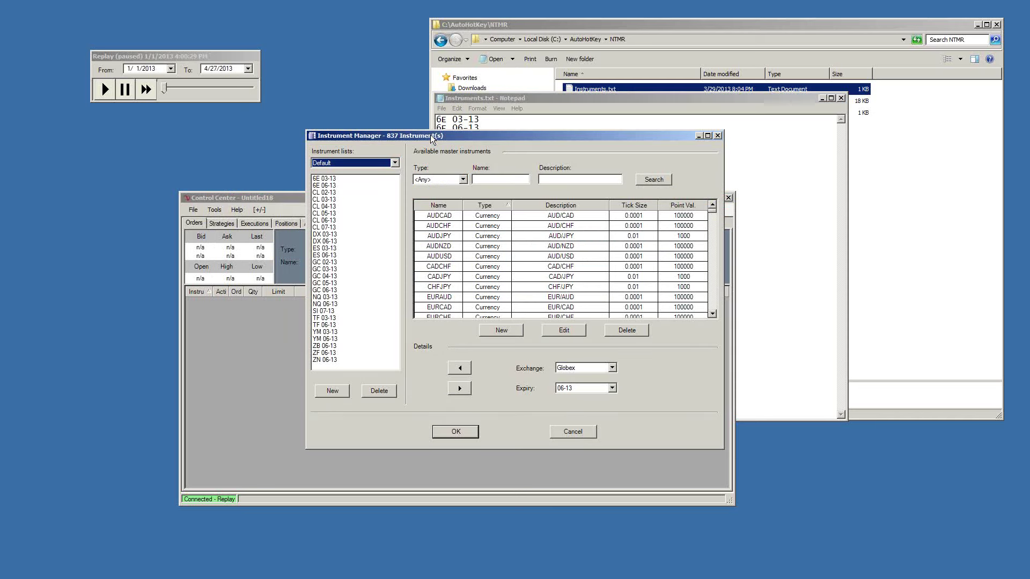
pyautogui.moveTo(432, 137); pyautogui.dragTo(288, 119)
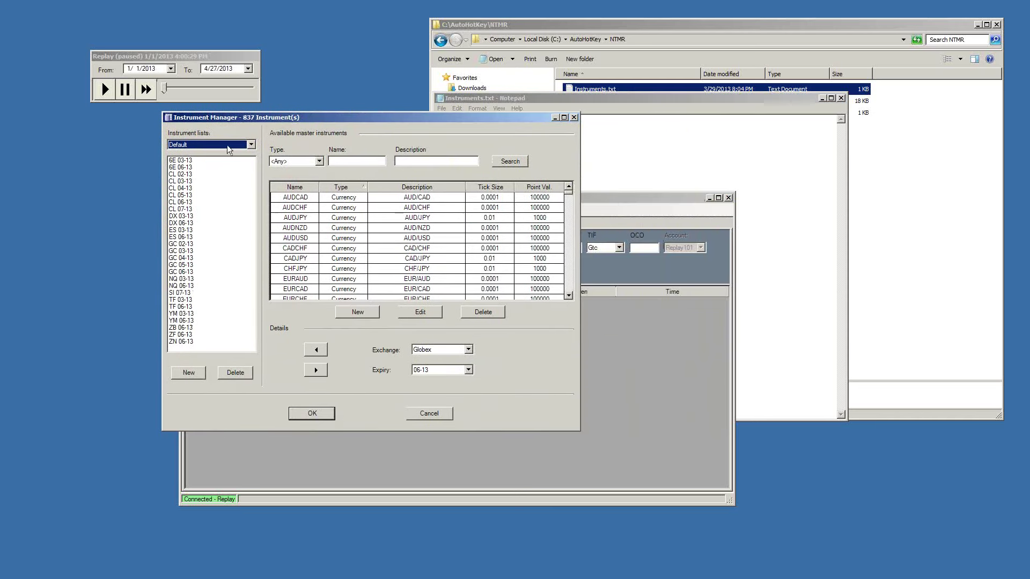
pyautogui.moveTo(523, 102); pyautogui.dragTo(358, 134)
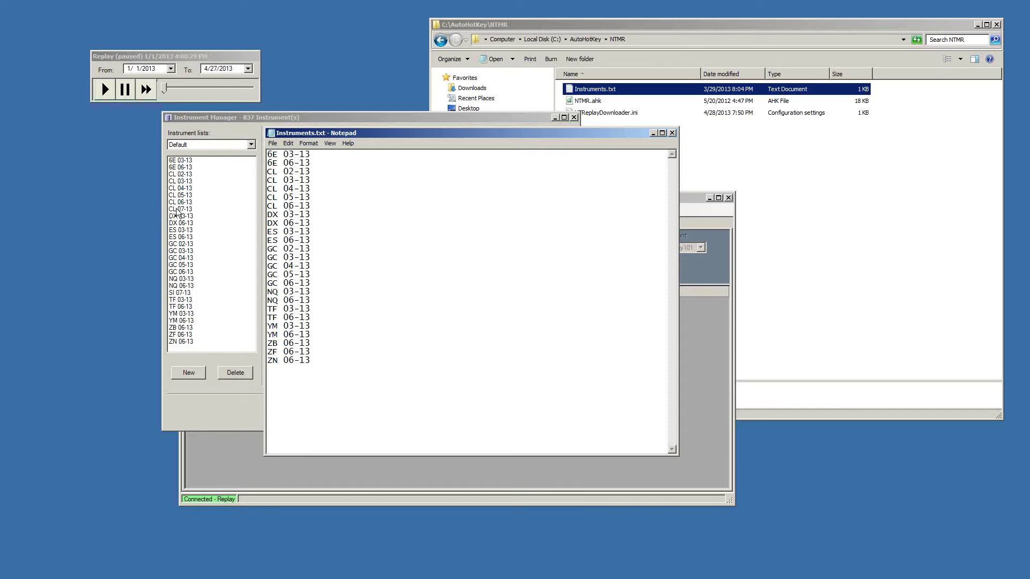
# Step: Add a CL 07-13 line below CL 06-13 in Instruments.txt by duplicating the existing line
pyautogui.moveTo(267, 206); pyautogui.dragTo(322, 202)
pyautogui.hotkey('ctrl', 'c')
pyautogui.press('Down')
pyautogui.hotkey('ctrl', 'v')
pyautogui.press('Return')
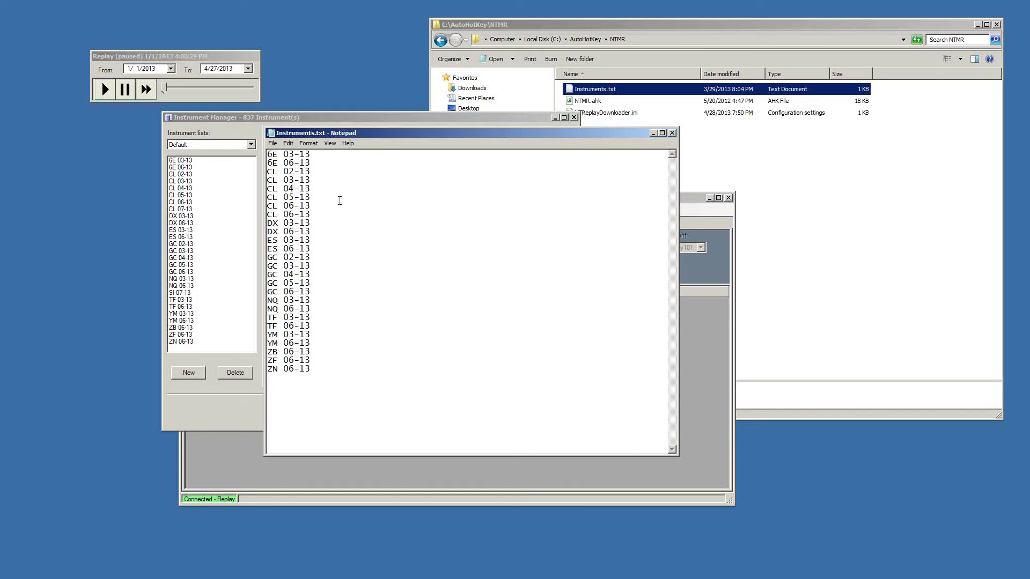
pyautogui.press('BackSpace')
pyautogui.write('7')
# Step: Add an SI 07-13 line below NQ 06-13 in Instruments.txt by duplicating and editing the NQ line
pyautogui.moveTo(268, 309); pyautogui.dragTo(268, 315)
pyautogui.hotkey('ctrl', 'c')
pyautogui.press('Right')
pyautogui.hotkey('ctrl', 'v')
pyautogui.press('Up')
pyautogui.write('S')
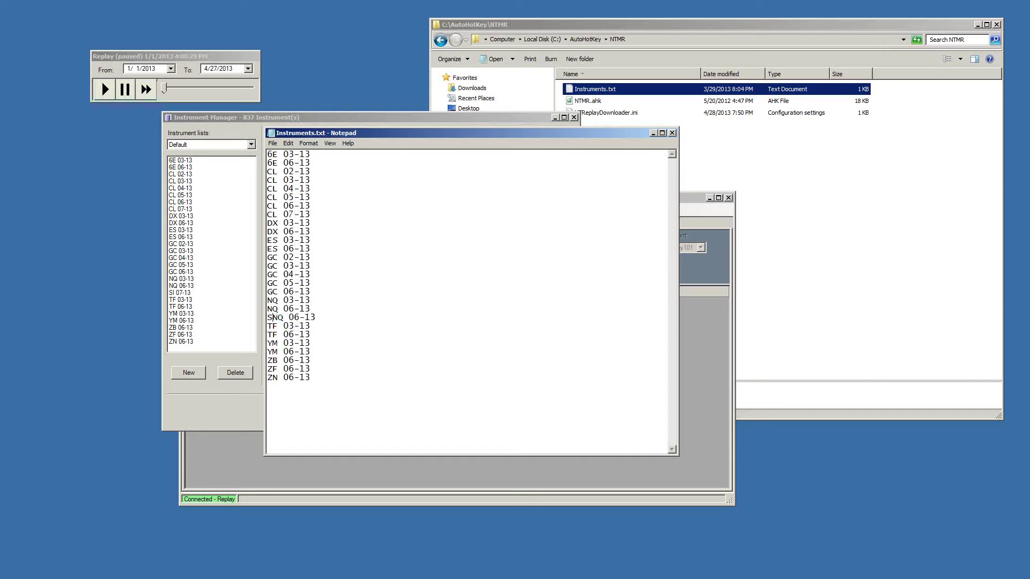
pyautogui.write('I')
pyautogui.press('Delete')
pyautogui.press('Delete')
pyautogui.write('7')
pyautogui.press('Delete')
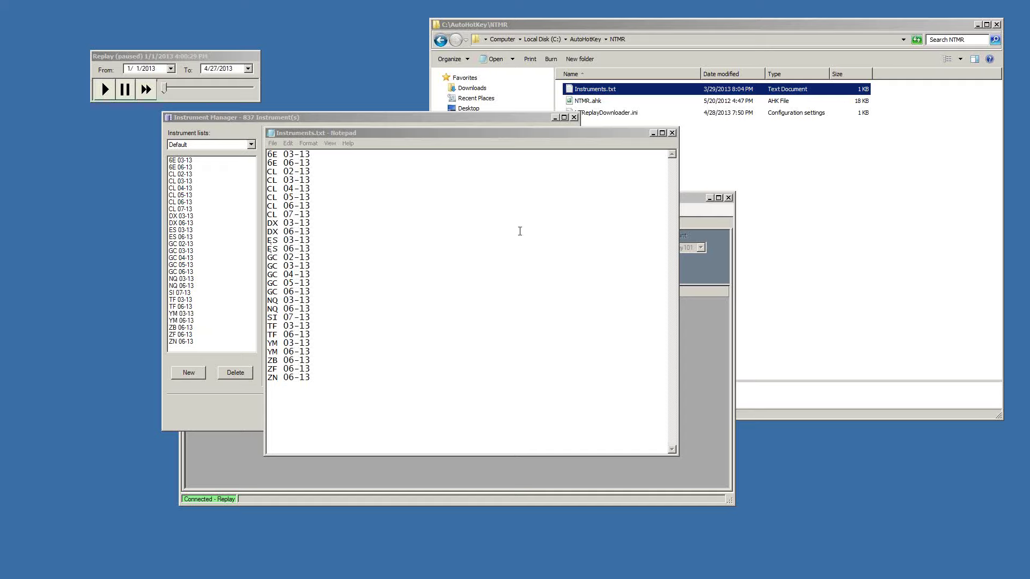
# Step: Close Instruments.txt with its changes saved, and dismiss the Instrument Manager without changes
pyautogui.click(672, 133)
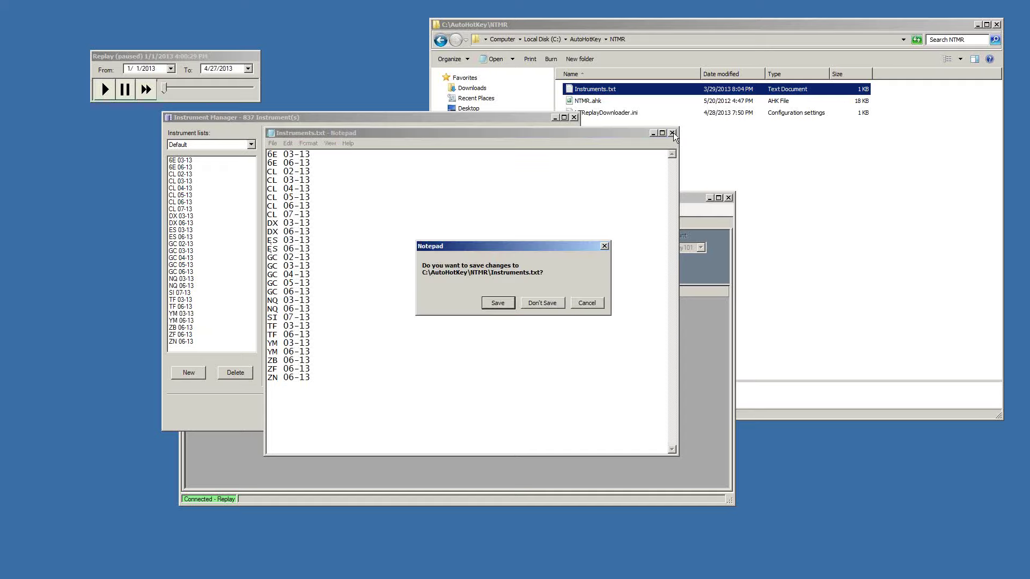
pyautogui.click(492, 301)
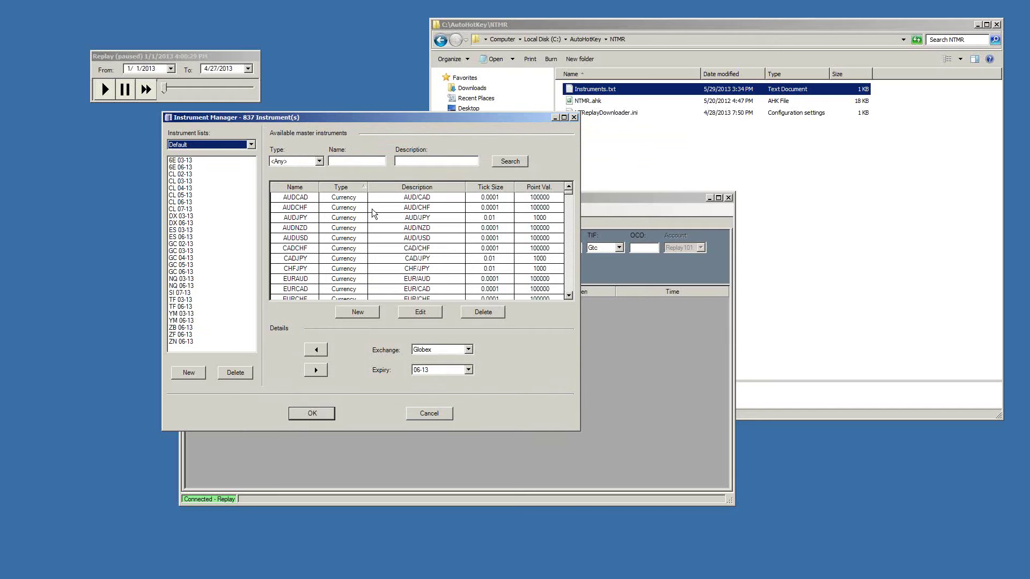
pyautogui.click(429, 413)
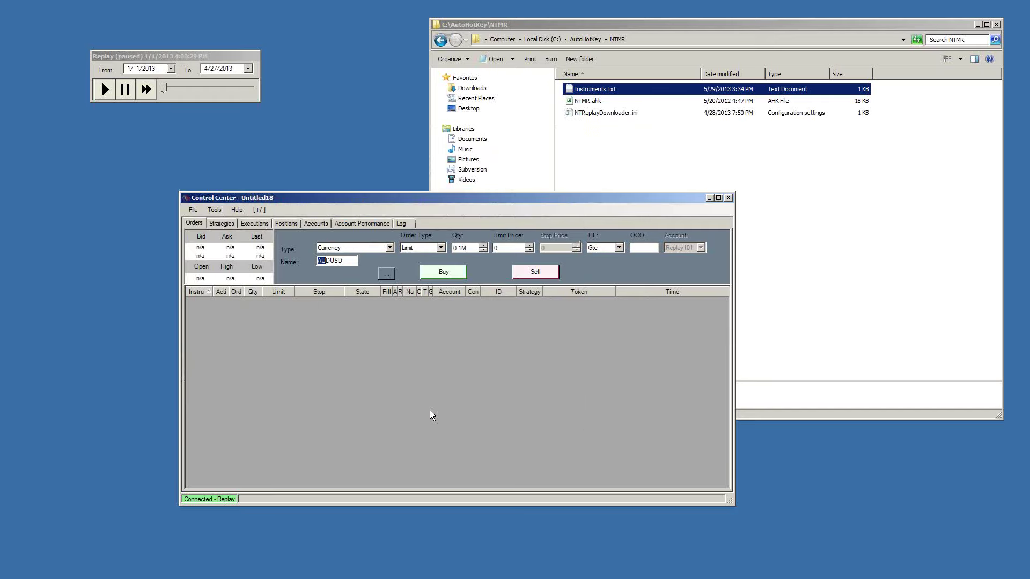
# Step: Switch to the file explorer window and open the NinjaTrader 7\db\data folder in the Documents library
pyautogui.hotkey('alt', 'Tab')
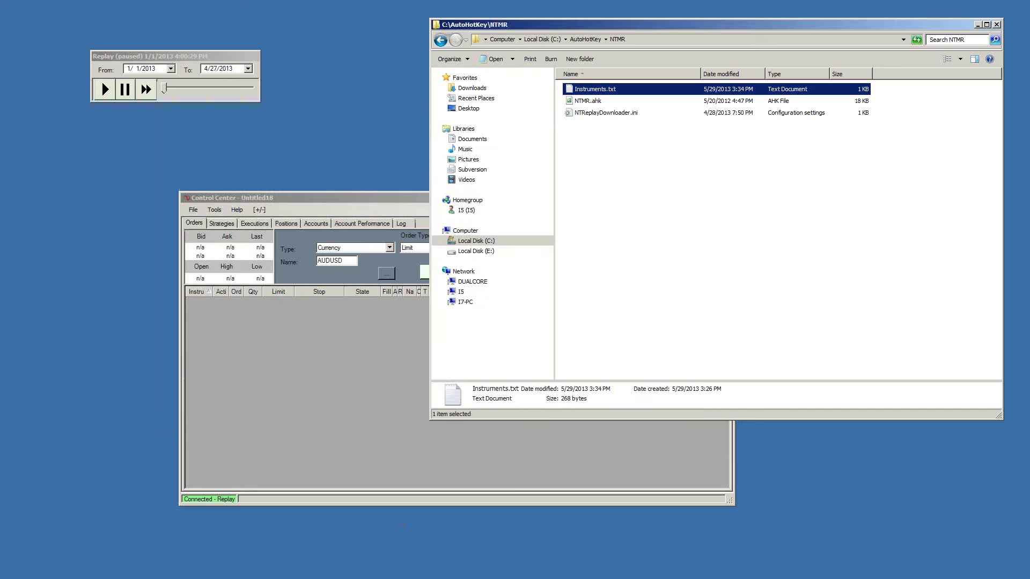
pyautogui.click(468, 141)
pyautogui.click(591, 200)
pyautogui.scroll(-4, 590, 200)
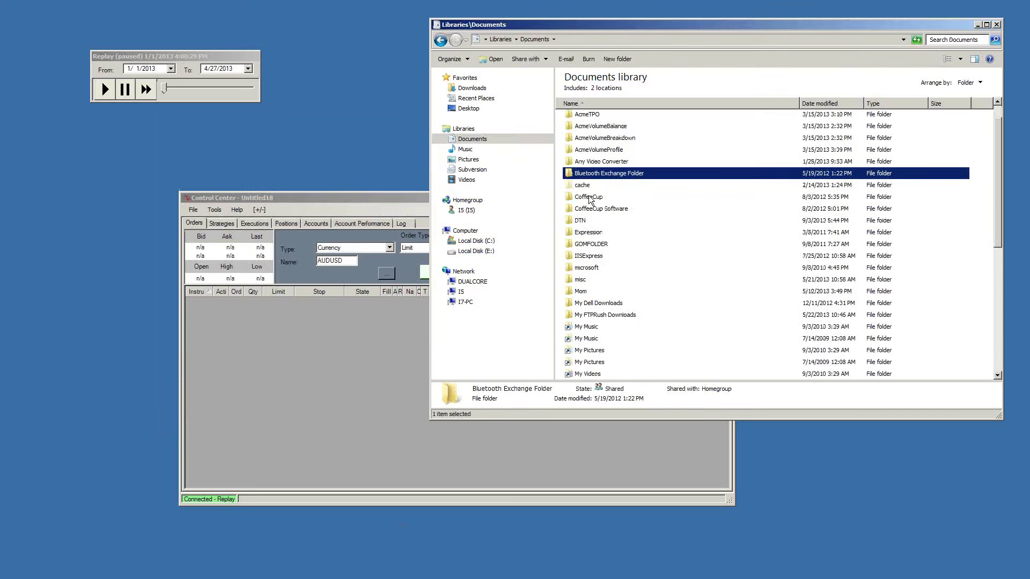
pyautogui.doubleClick(593, 305)
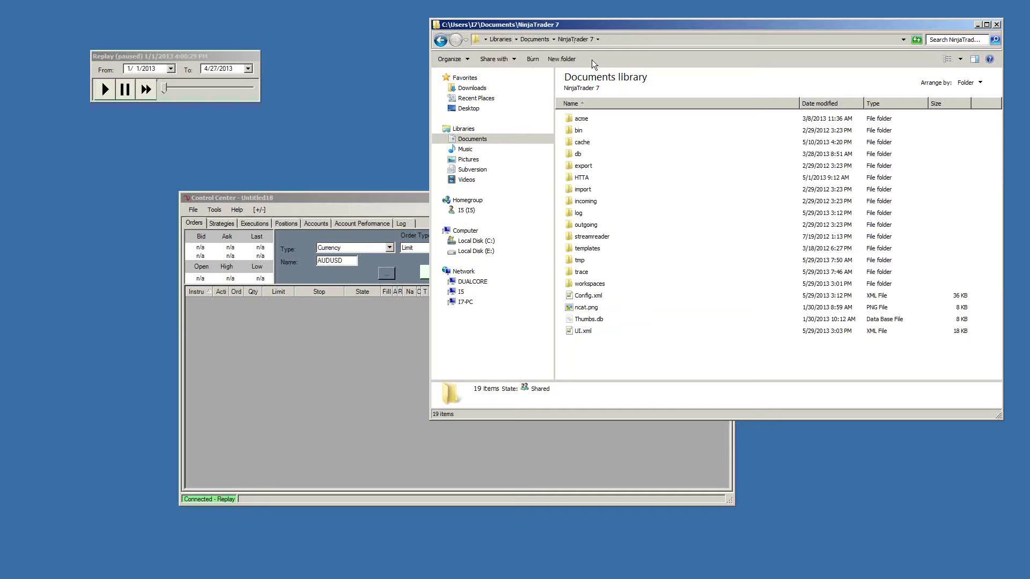
pyautogui.doubleClick(575, 154)
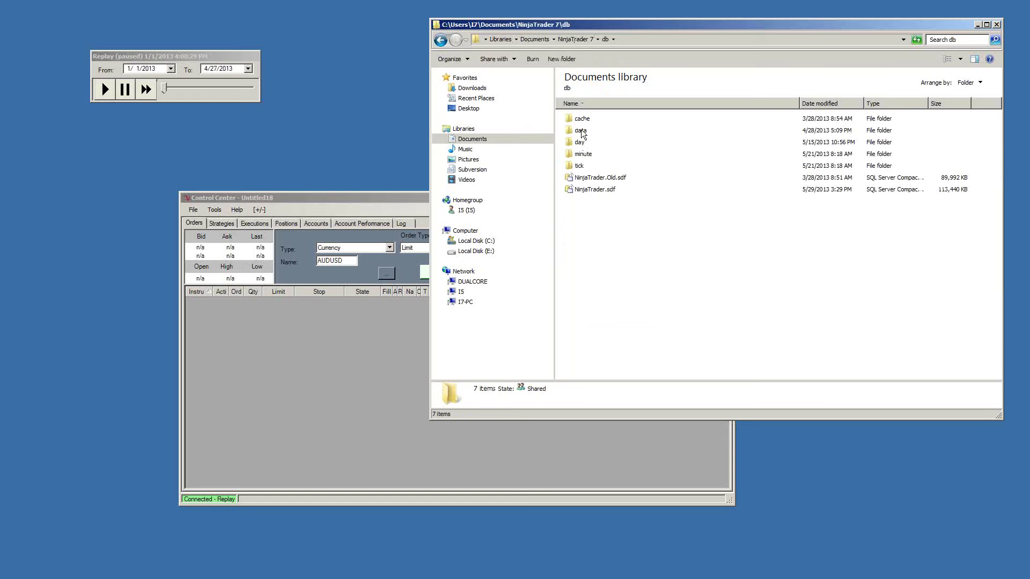
pyautogui.doubleClick(581, 131)
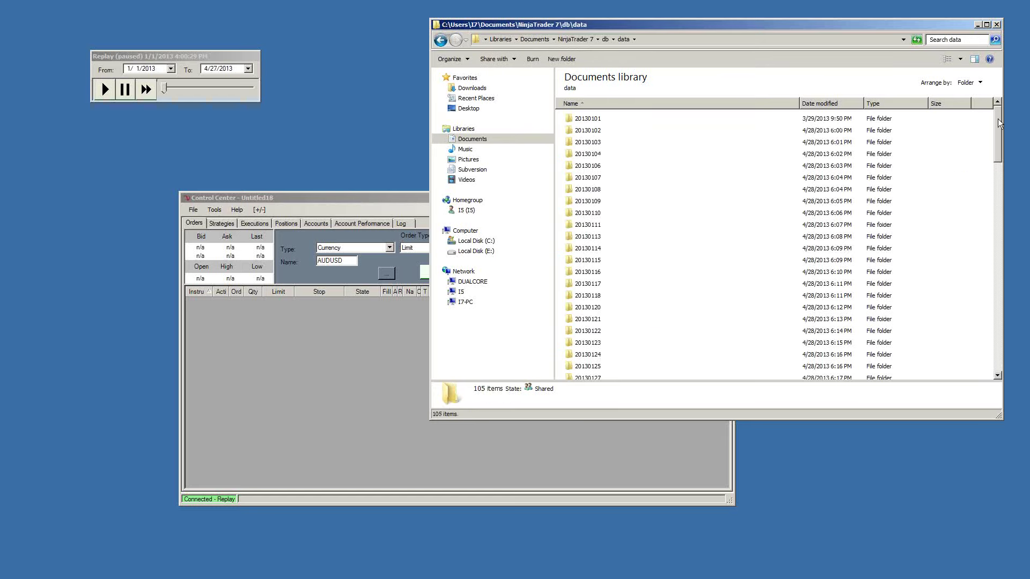
# Step: Examine how the replay data folders are named by date, going through 20130101 to 20130107
pyautogui.moveTo(998, 122)
pyautogui.mouseDown()
pyautogui.moveTo(994, 336)
pyautogui.moveTo(1003, 112)
pyautogui.mouseUp()
pyautogui.moveTo(581, 121)
pyautogui.click(594, 120)
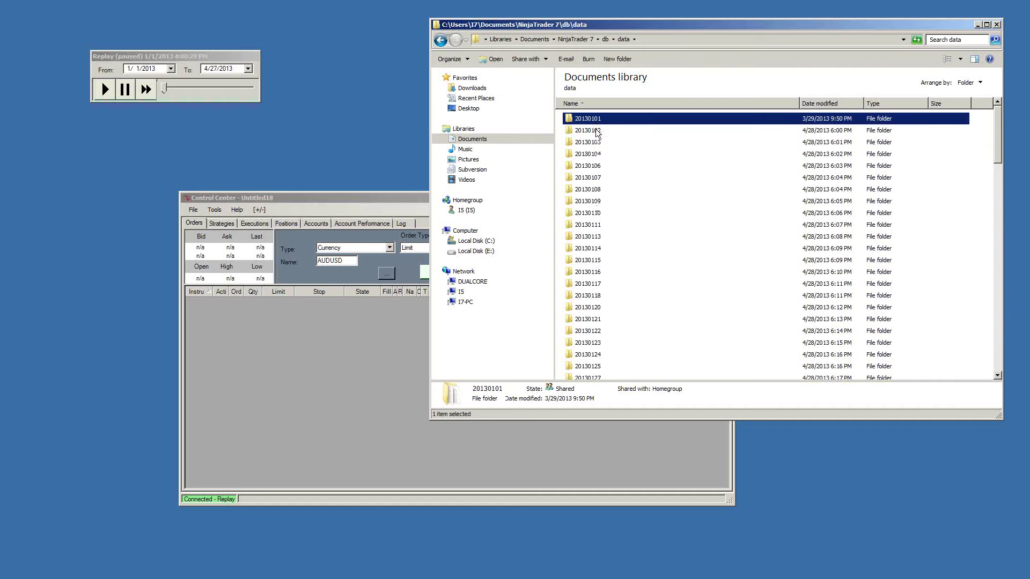
pyautogui.click(597, 131)
pyautogui.click(595, 143)
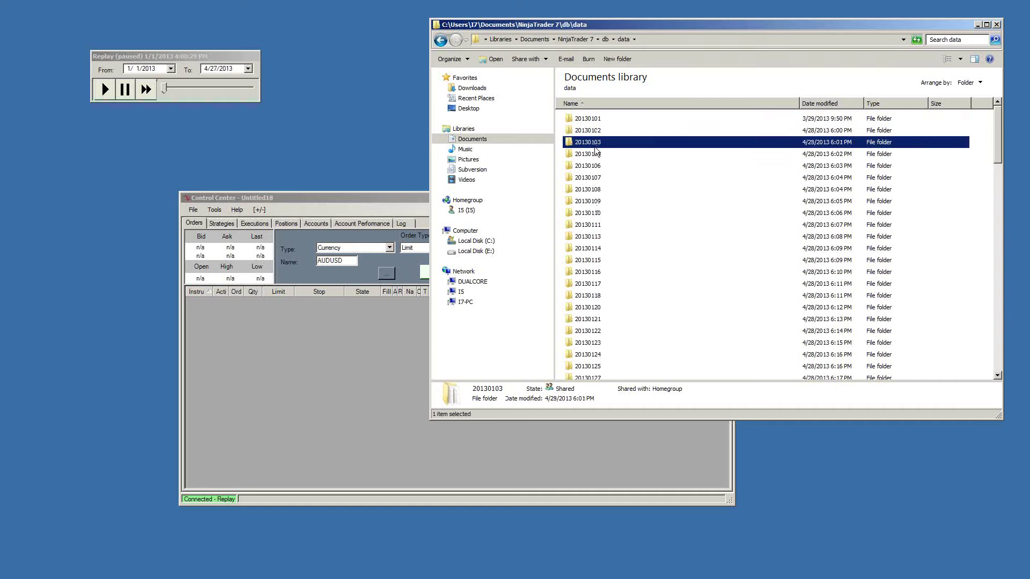
pyautogui.click(594, 155)
pyautogui.click(595, 167)
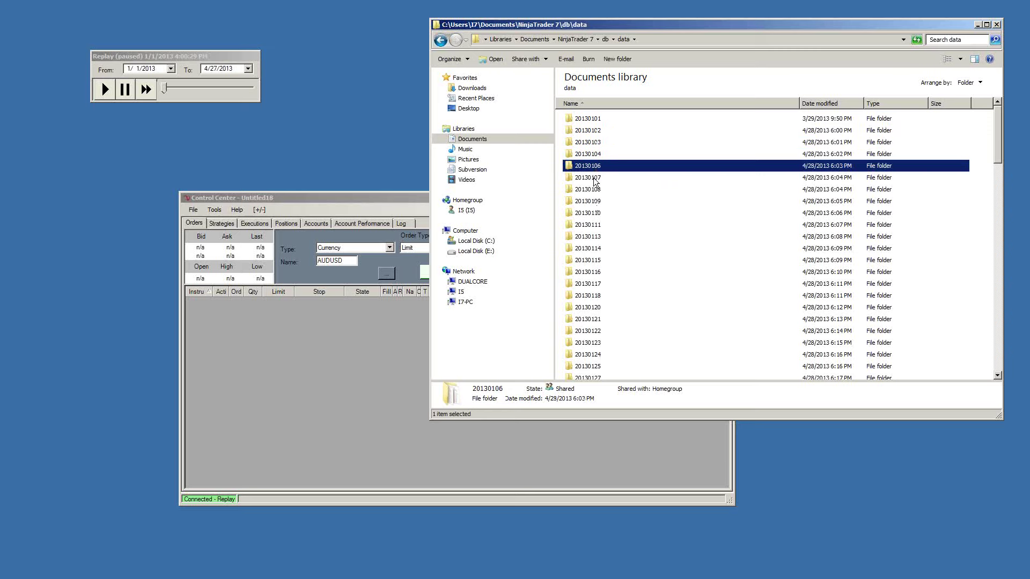
pyautogui.click(595, 181)
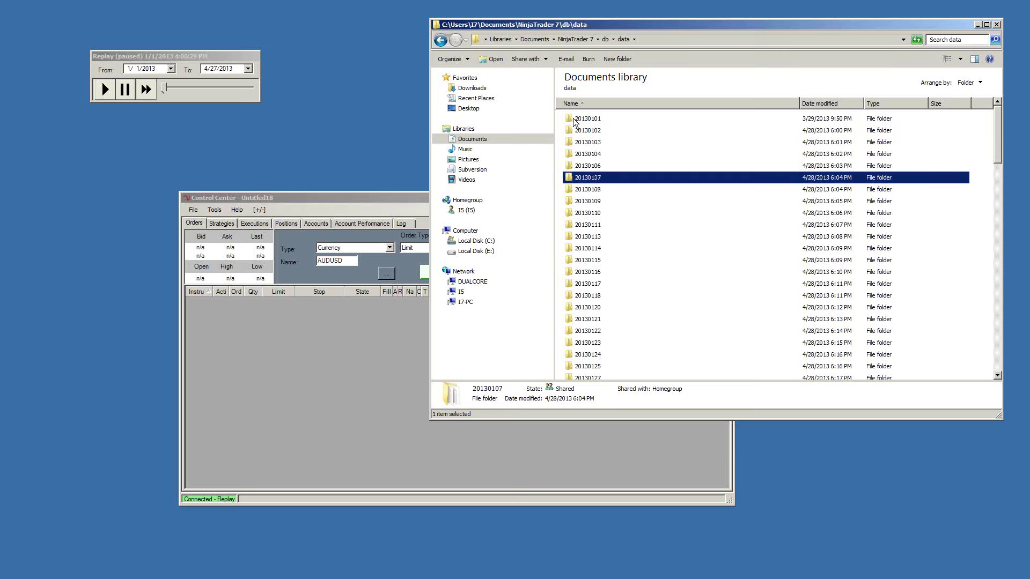
# Step: Inspect the .nt2 and .ntm replay files per contract inside the 20130101, 20130115 and 20130122 folders
pyautogui.doubleClick(601, 120)
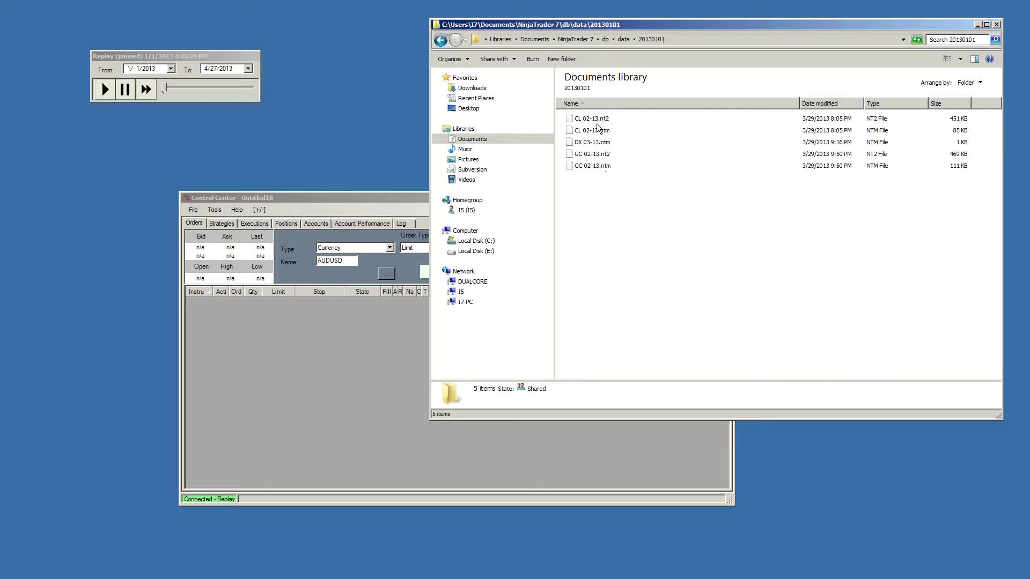
pyautogui.click(441, 40)
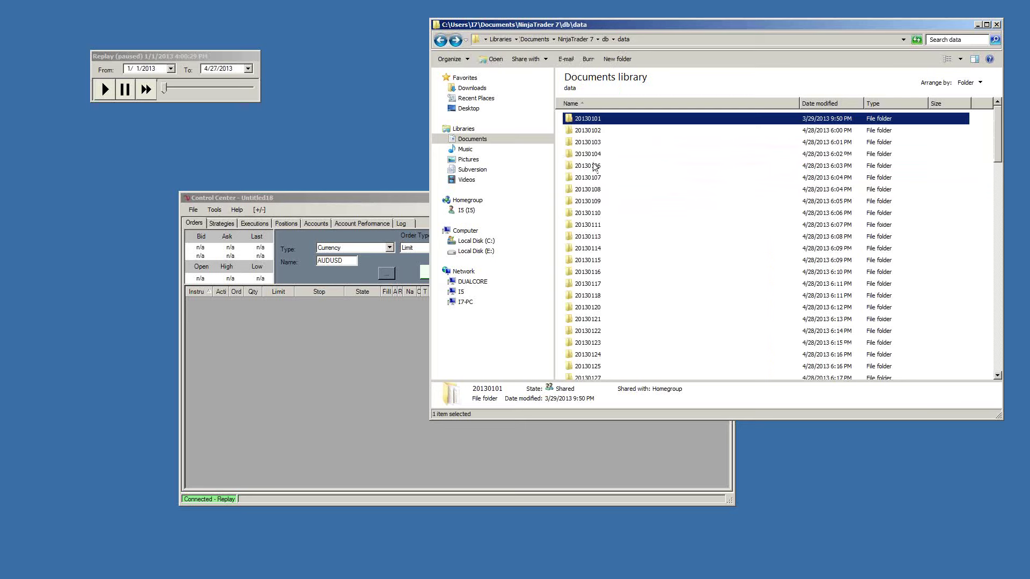
pyautogui.doubleClick(588, 261)
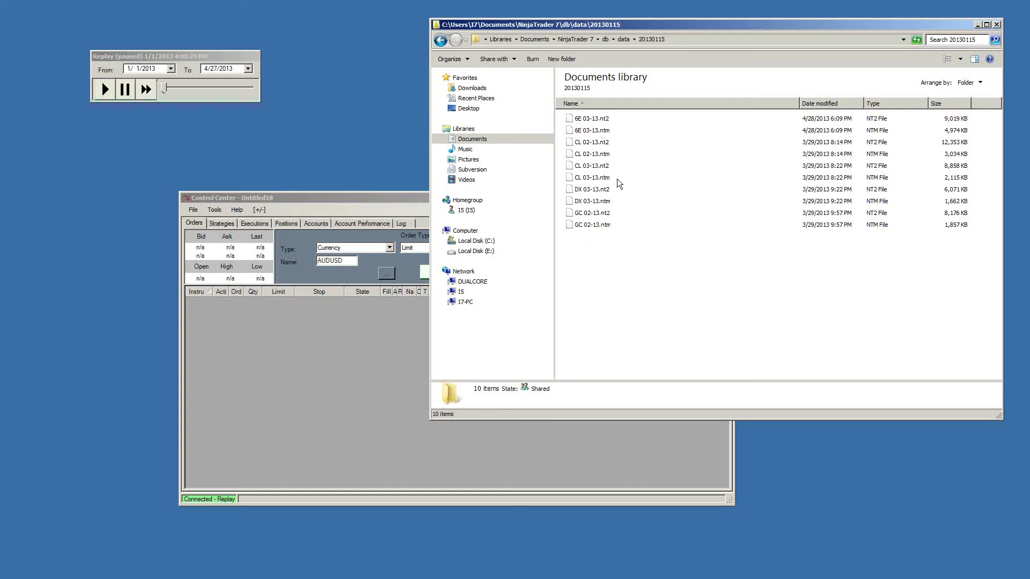
pyautogui.click(598, 129)
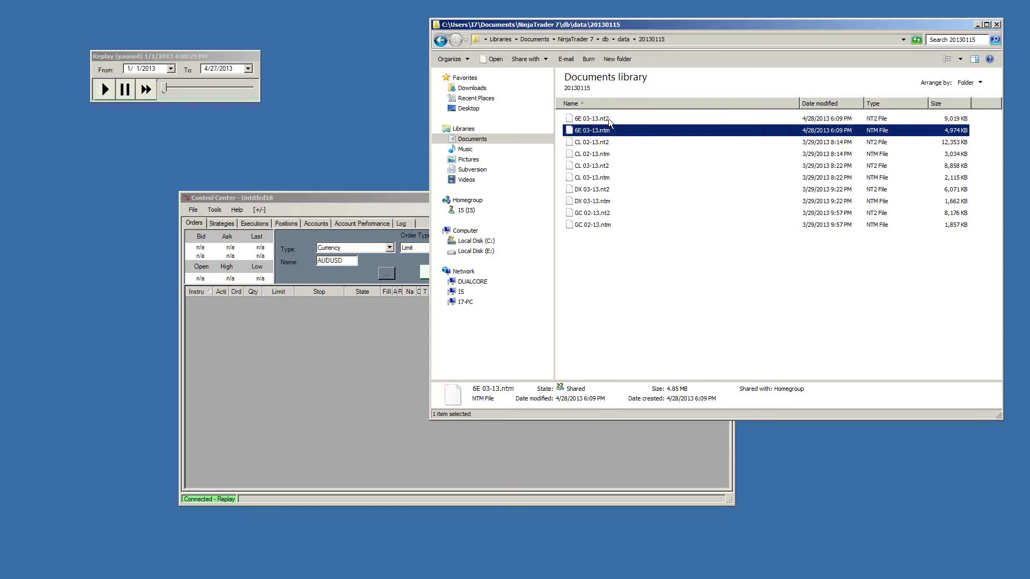
pyautogui.click(609, 118)
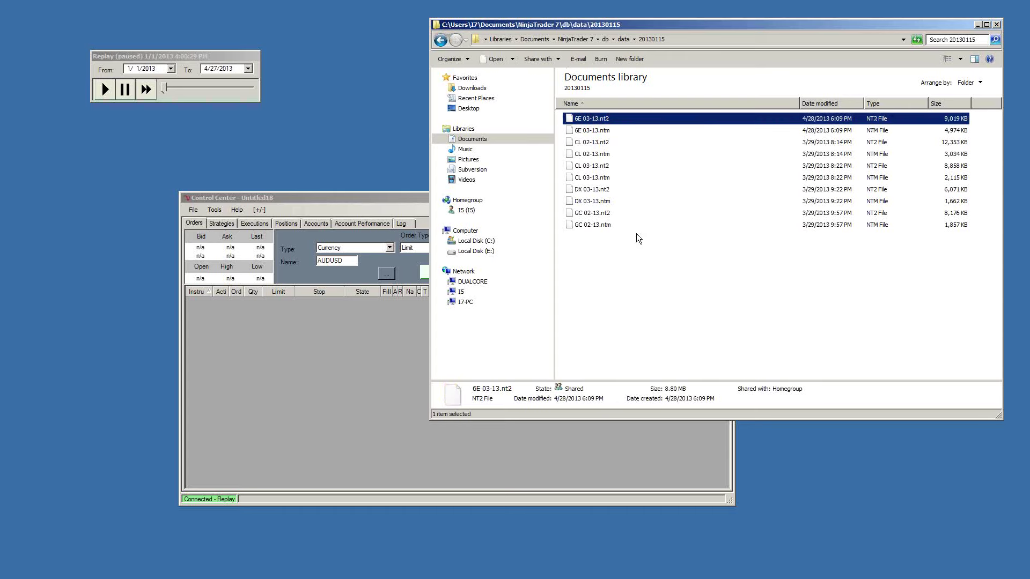
pyautogui.click(625, 39)
pyautogui.doubleClick(584, 331)
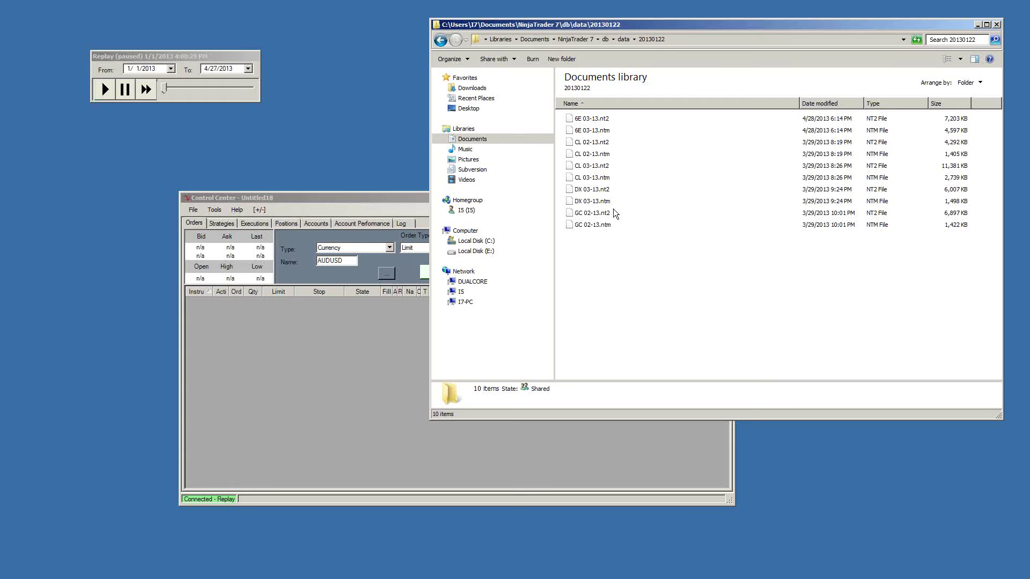
# Step: Return to the data folder and select all date folders from 20130101 through 20130331
pyautogui.moveTo(691, 22); pyautogui.dragTo(590, 100)
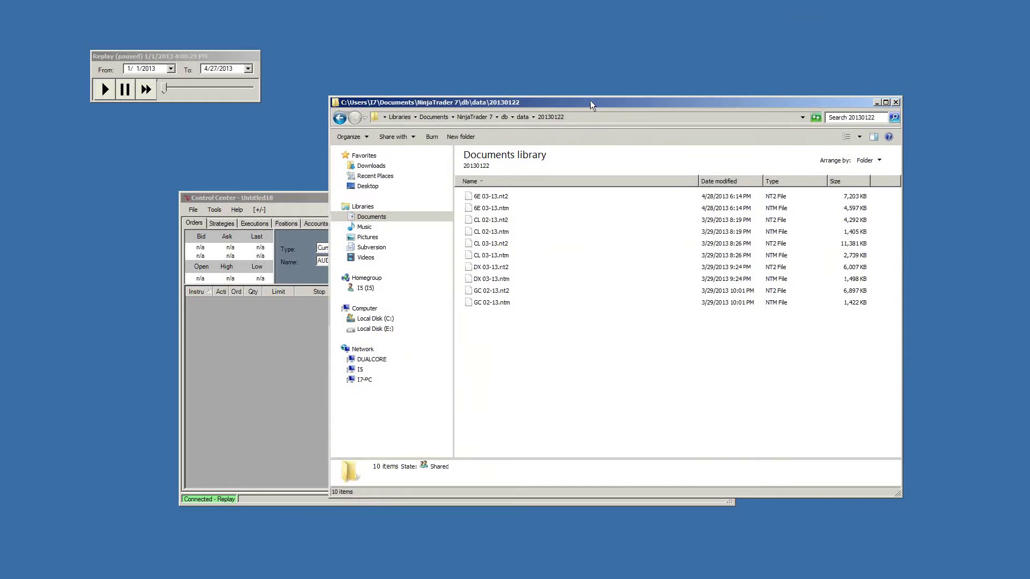
pyautogui.click(522, 114)
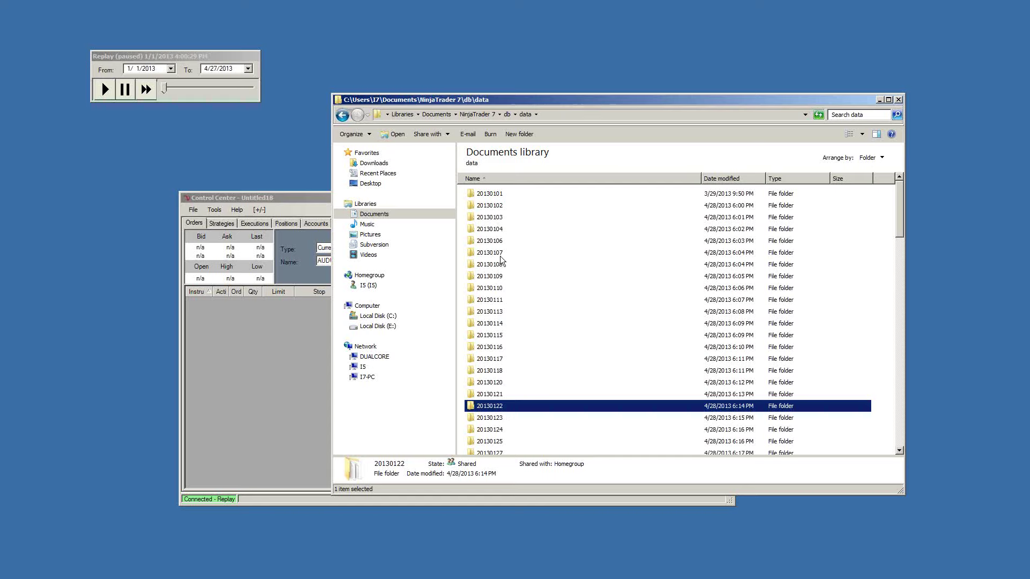
pyautogui.click(490, 199)
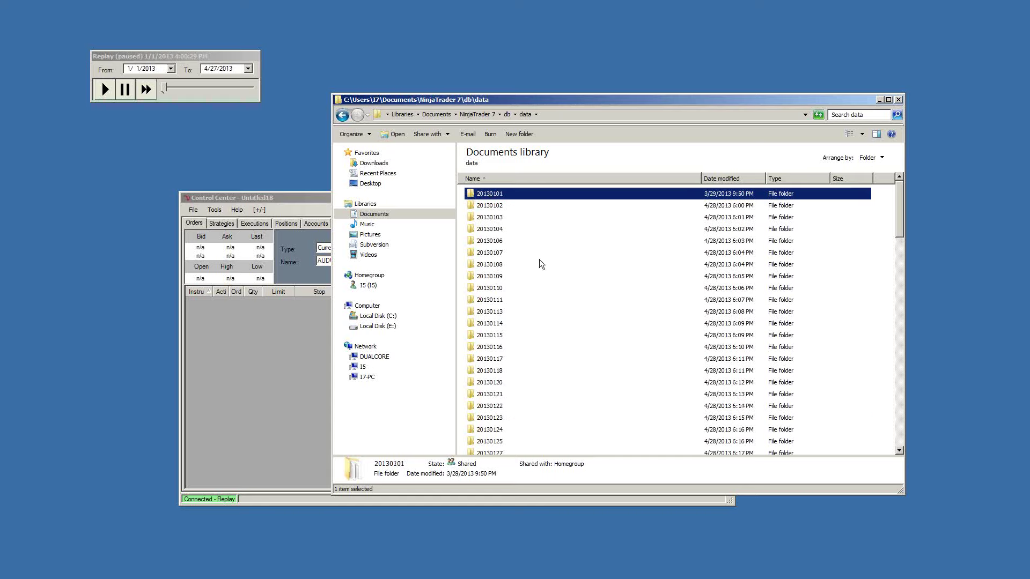
pyautogui.scroll(-6, 539, 259)
pyautogui.scroll(-4, 539, 260)
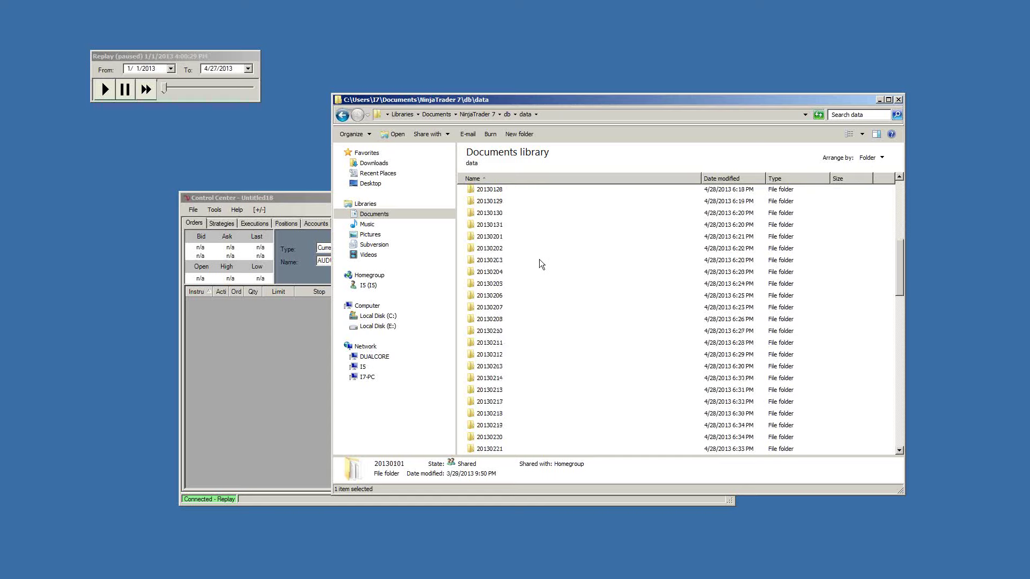
pyautogui.scroll(-1, 539, 260)
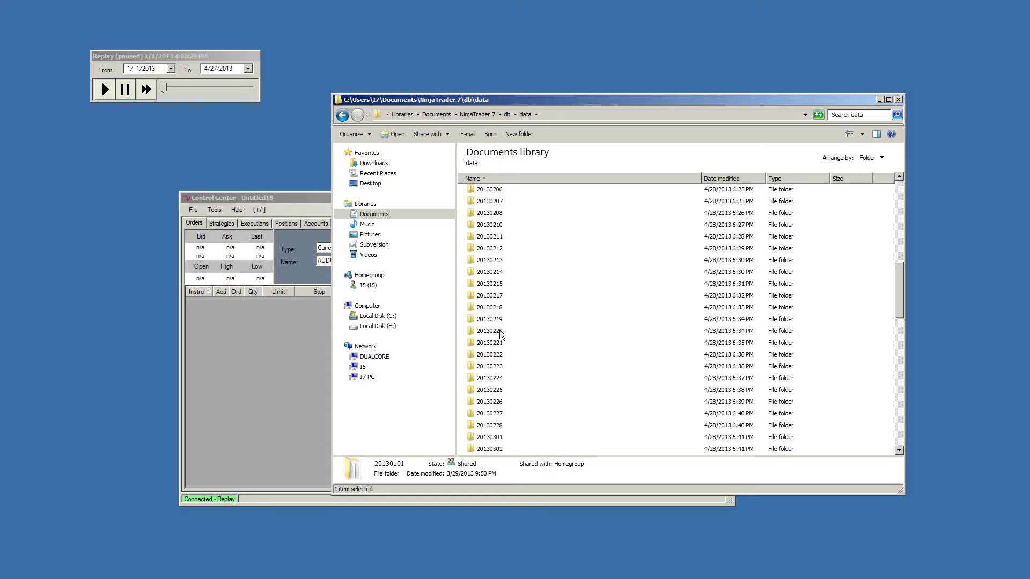
pyautogui.scroll(-2, 500, 336)
pyautogui.scroll(-4, 500, 336)
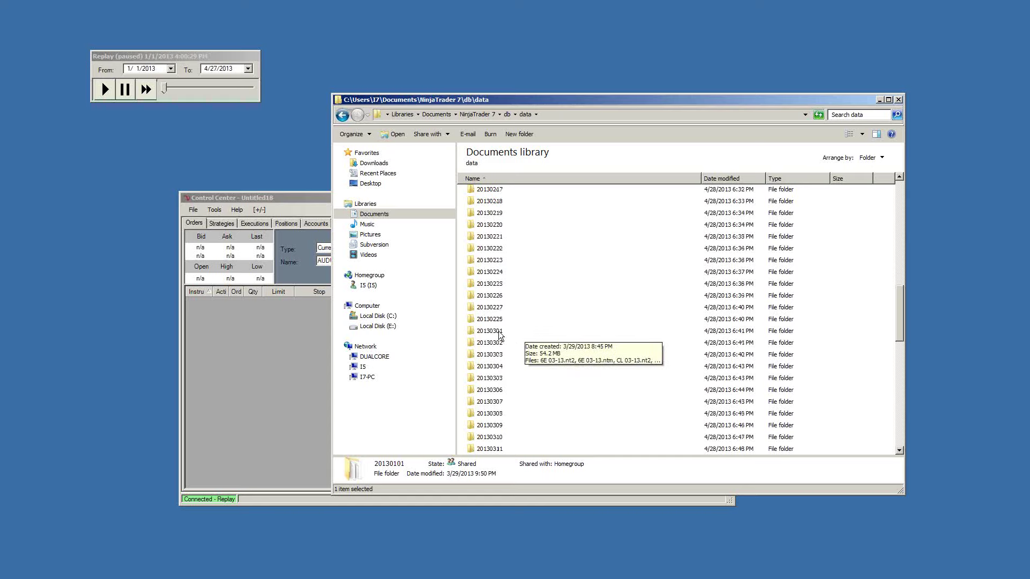
pyautogui.scroll(-1, 500, 336)
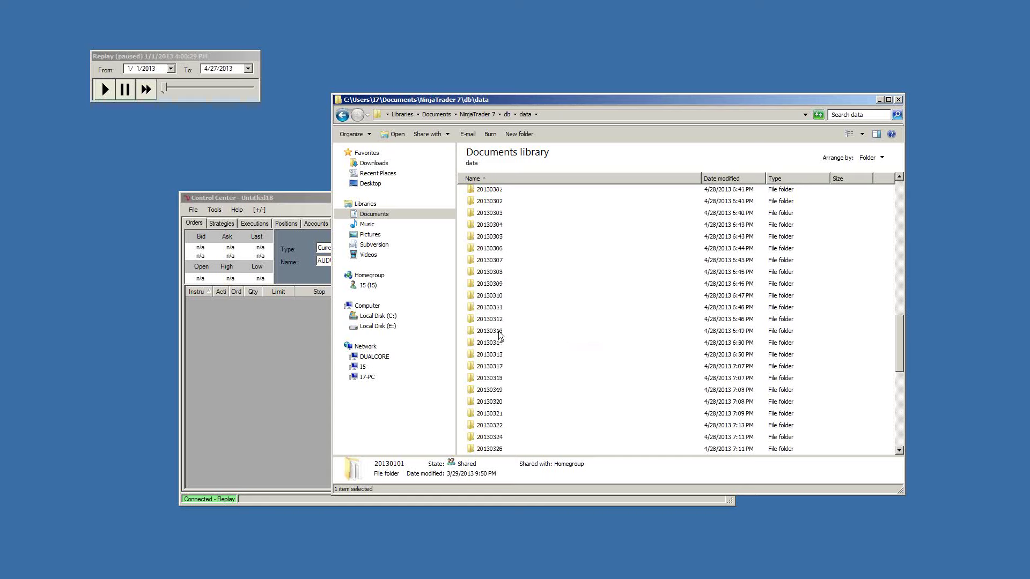
pyautogui.scroll(-1, 500, 336)
pyautogui.scroll(-3, 500, 336)
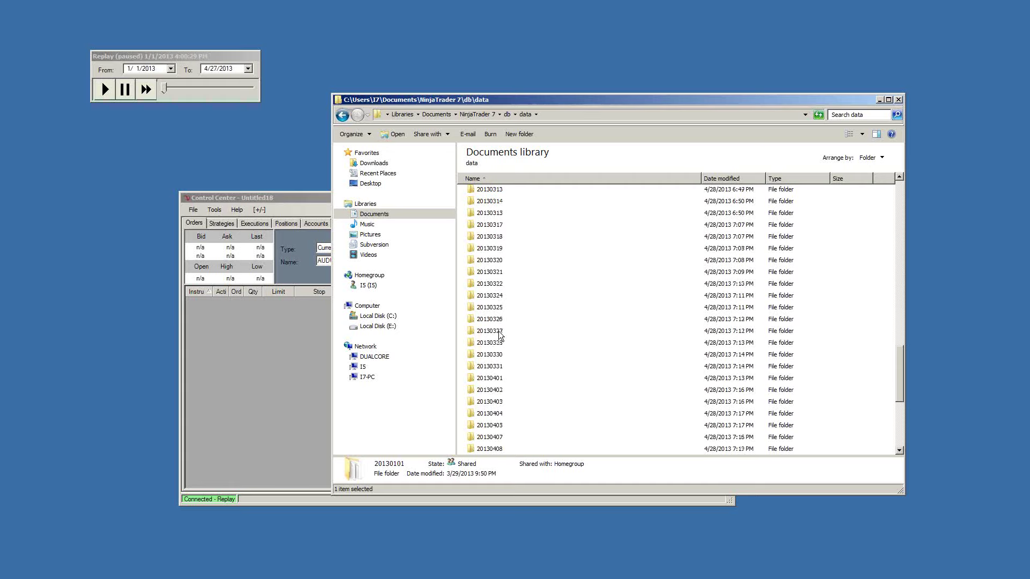
pyautogui.keyDown('shift'); pyautogui.click(506, 366); pyautogui.keyUp('shift')
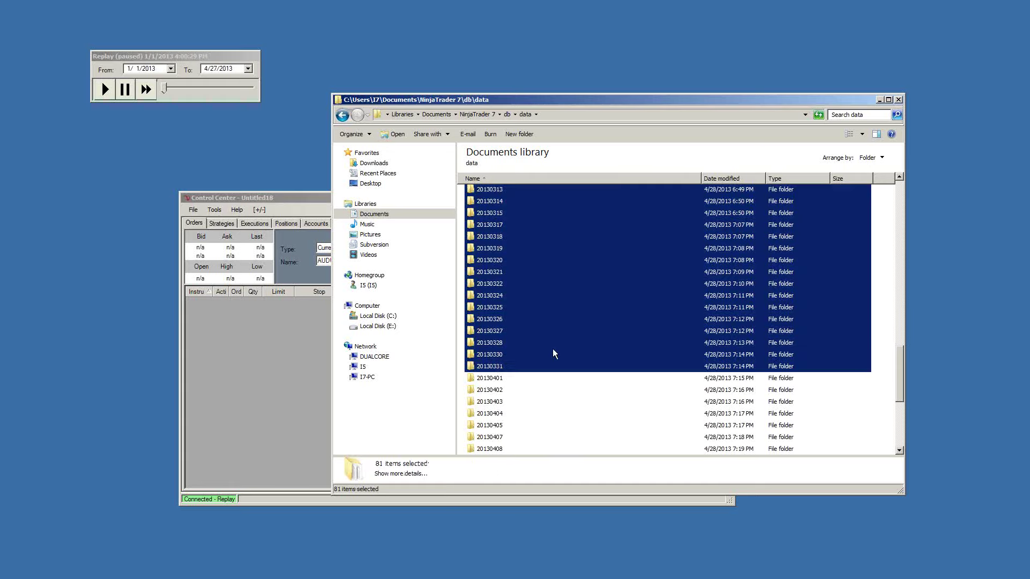
pyautogui.scroll(19, 553, 348)
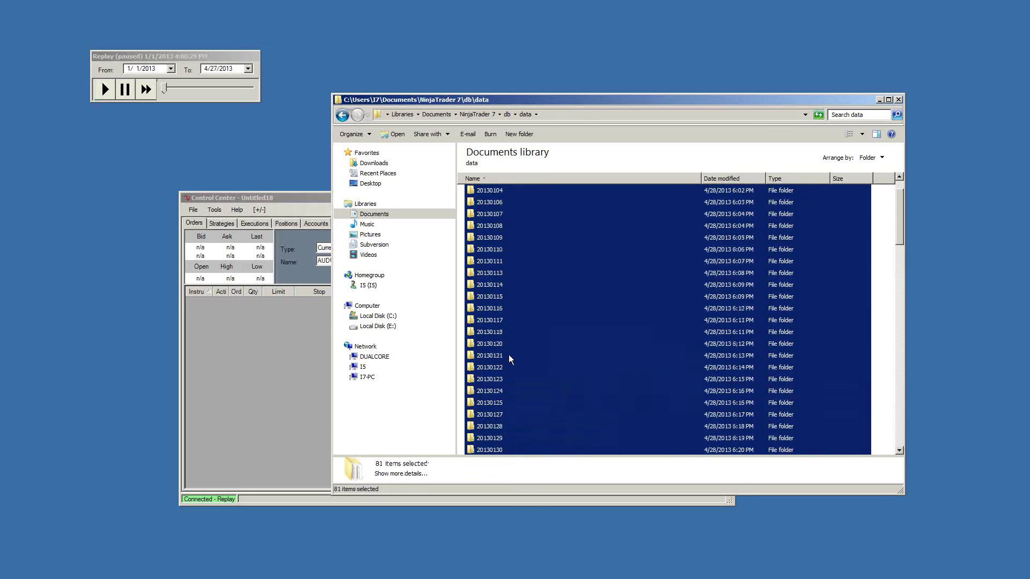
pyautogui.scroll(-8, 509, 349)
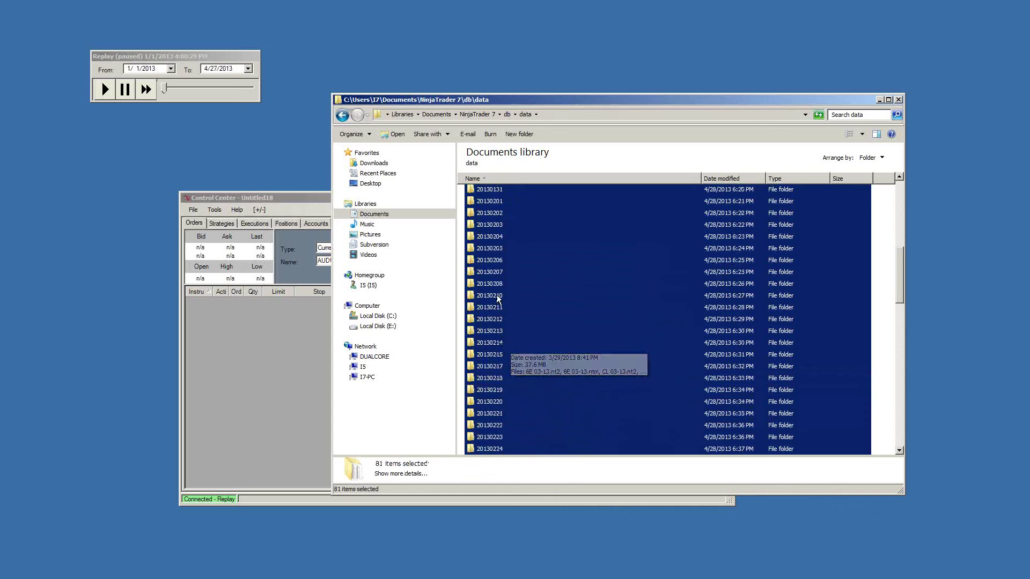
pyautogui.scroll(-8, 499, 306)
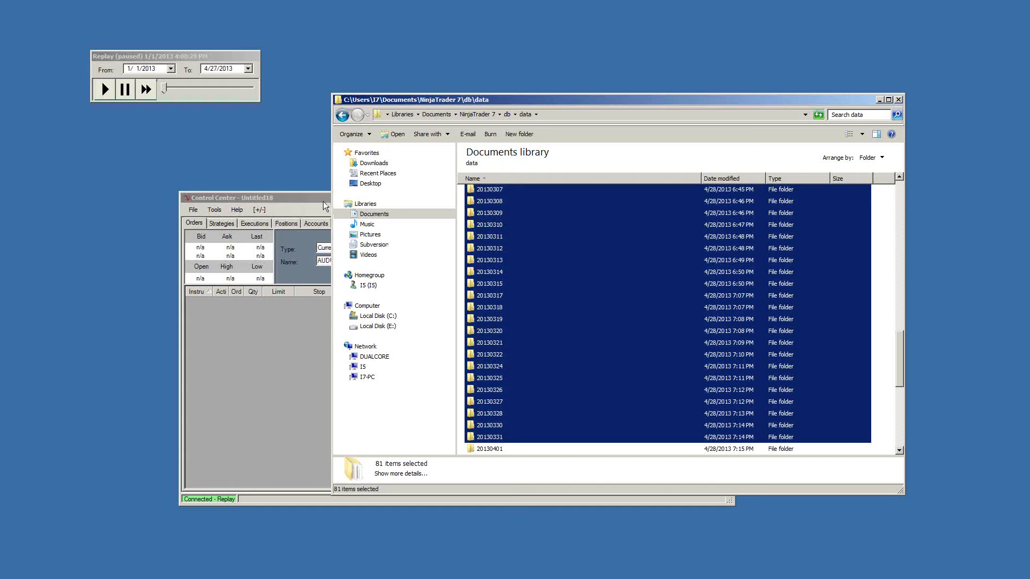
pyautogui.click(279, 198)
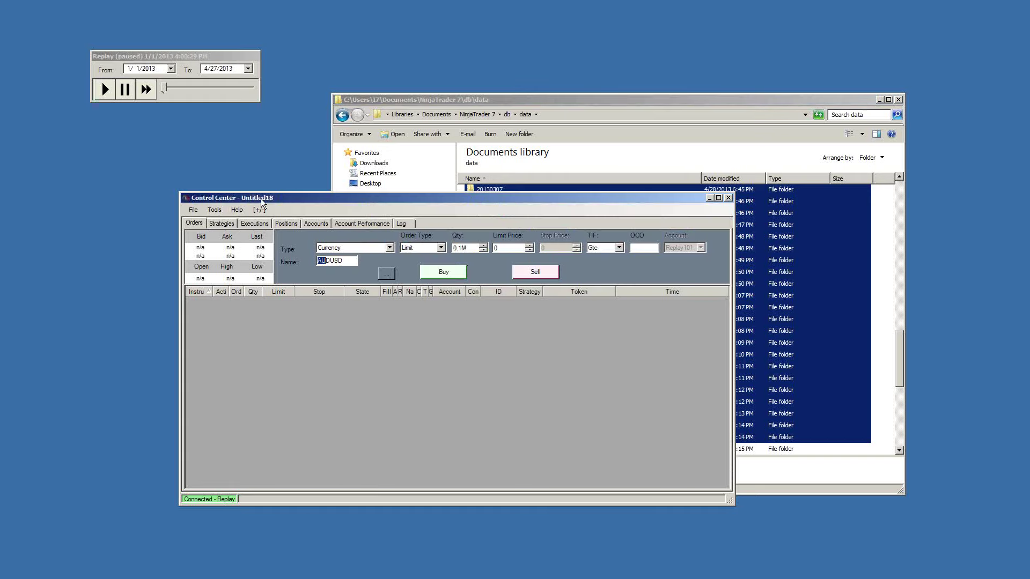
pyautogui.click(213, 209)
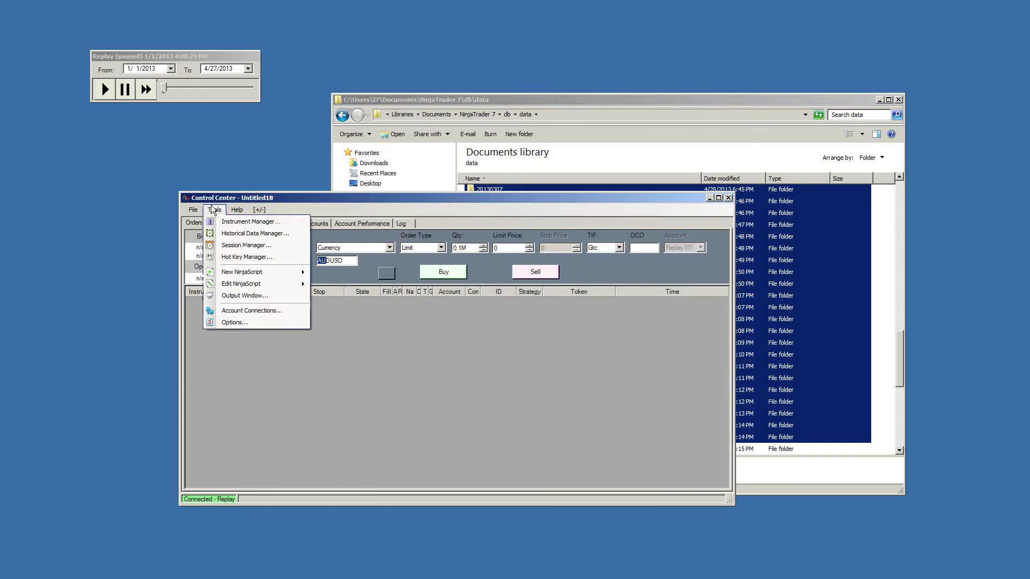
pyautogui.click(233, 322)
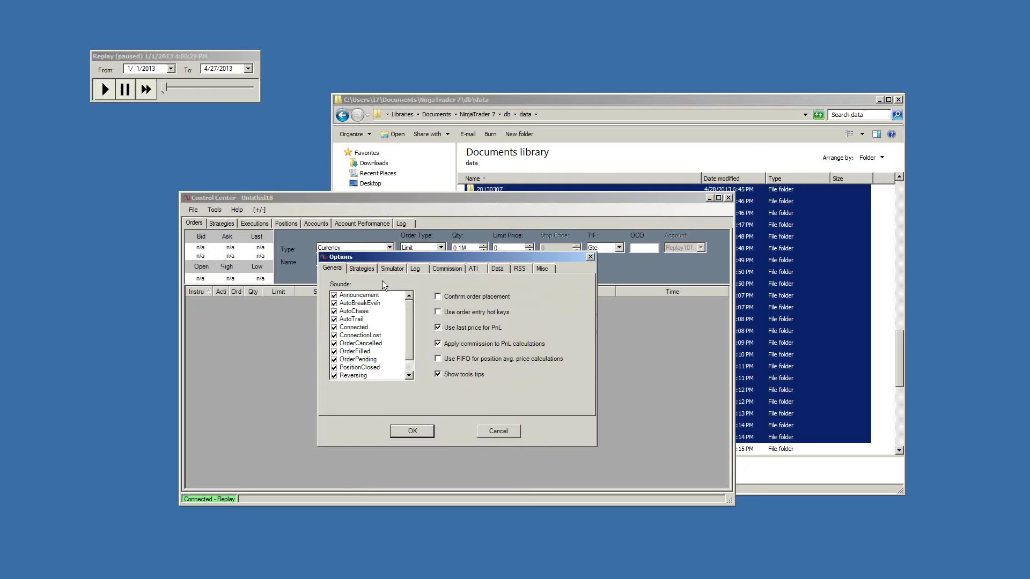
pyautogui.click(491, 430)
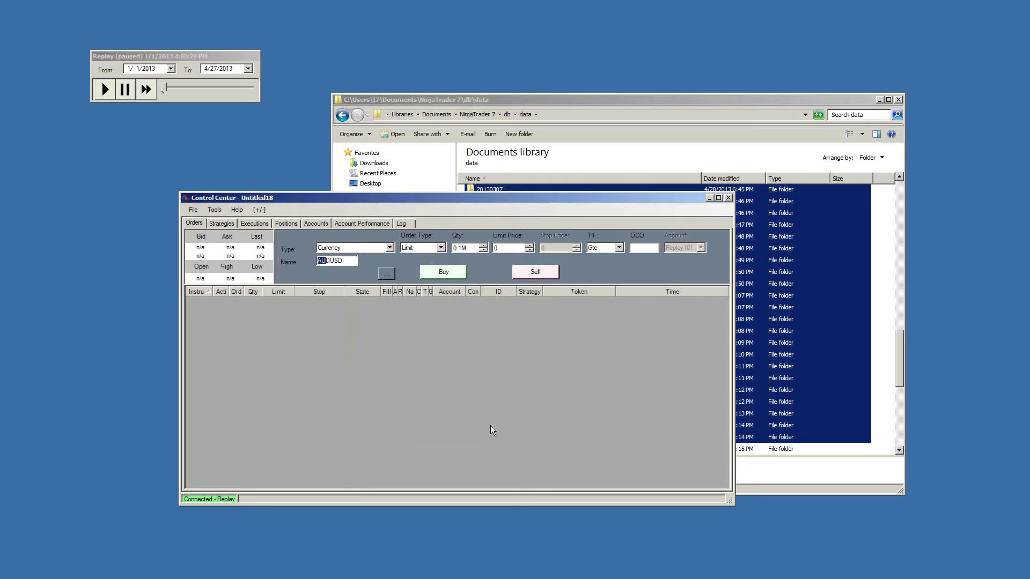
# Step: Open the Historical Data Manager, look over its import settings, and close it without importing
pyautogui.click(216, 210)
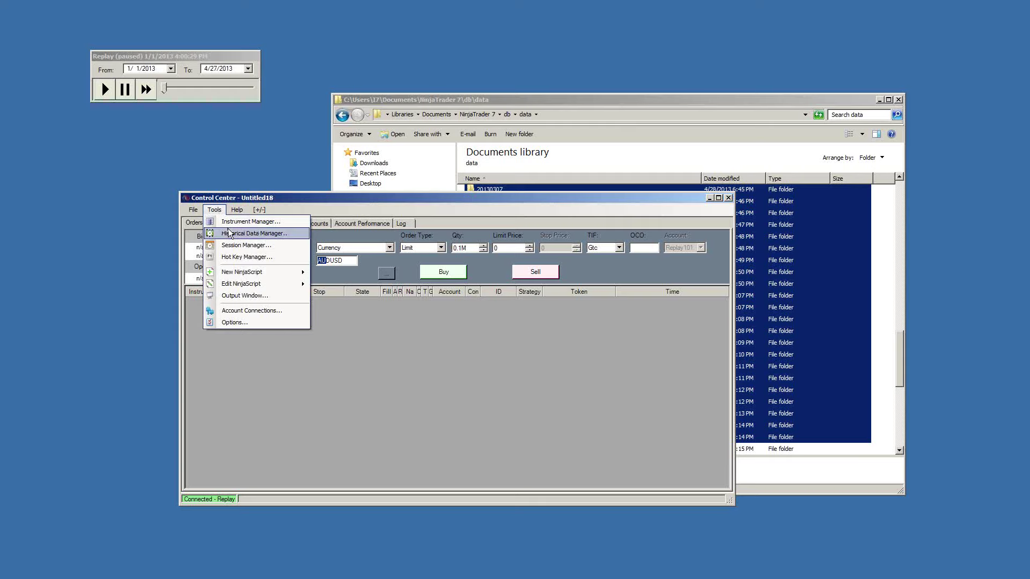
pyautogui.click(229, 233)
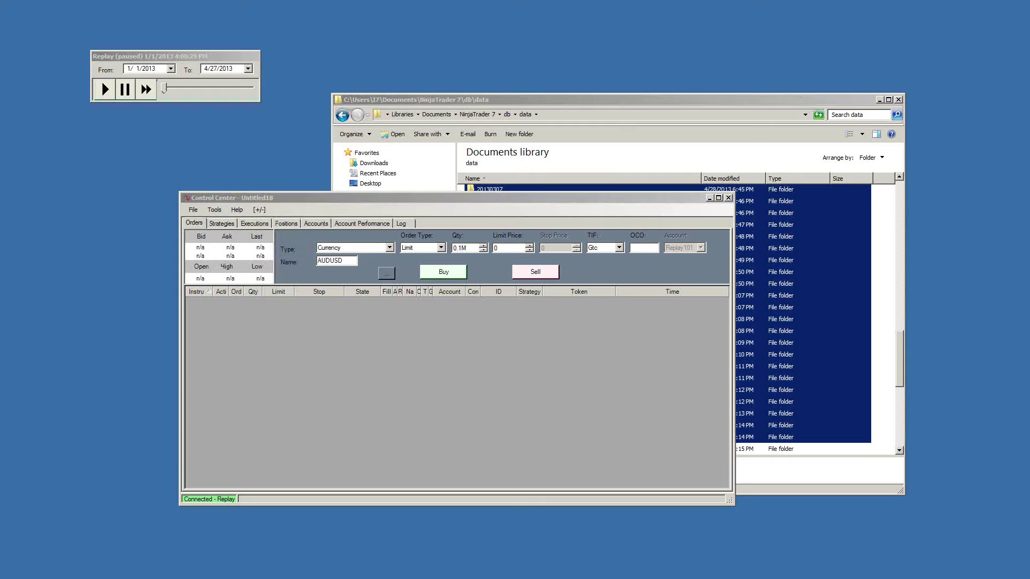
pyautogui.moveTo(474, 234); pyautogui.dragTo(515, 167)
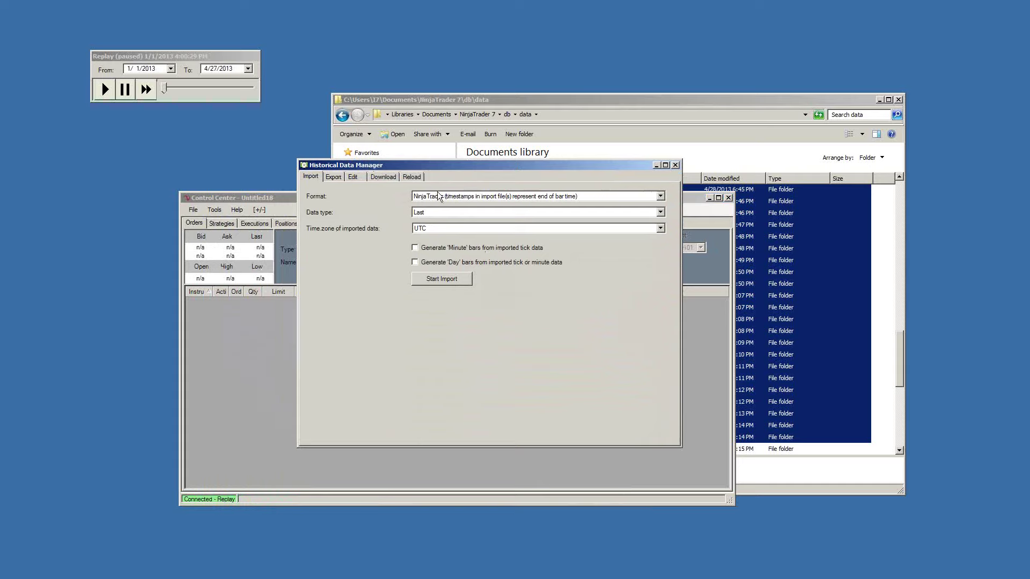
pyautogui.click(676, 166)
# Step: Switch back to the file explorer and close the data folder window
pyautogui.click(625, 107)
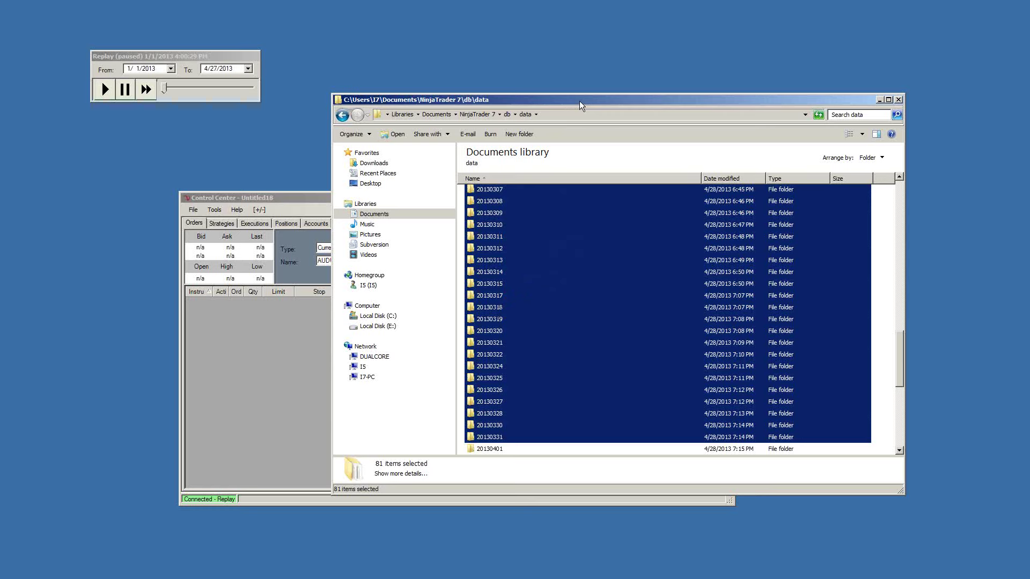
pyautogui.moveTo(579, 101); pyautogui.dragTo(555, 70)
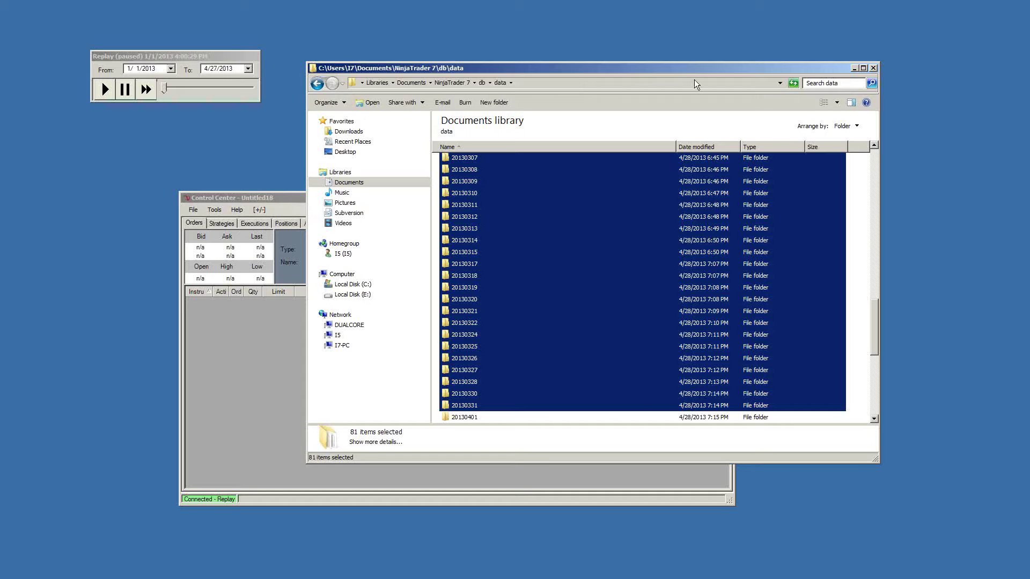
pyautogui.click(874, 67)
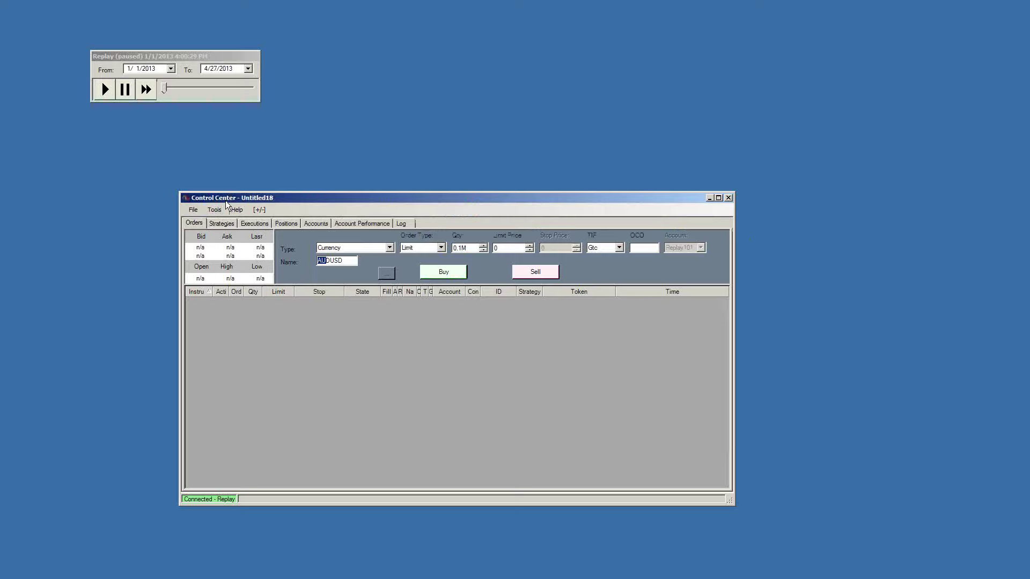
# Step: Disconnect the Market Replay Connection in the NinjaTrader Control Center
pyautogui.click(194, 209)
pyautogui.moveTo(215, 264)
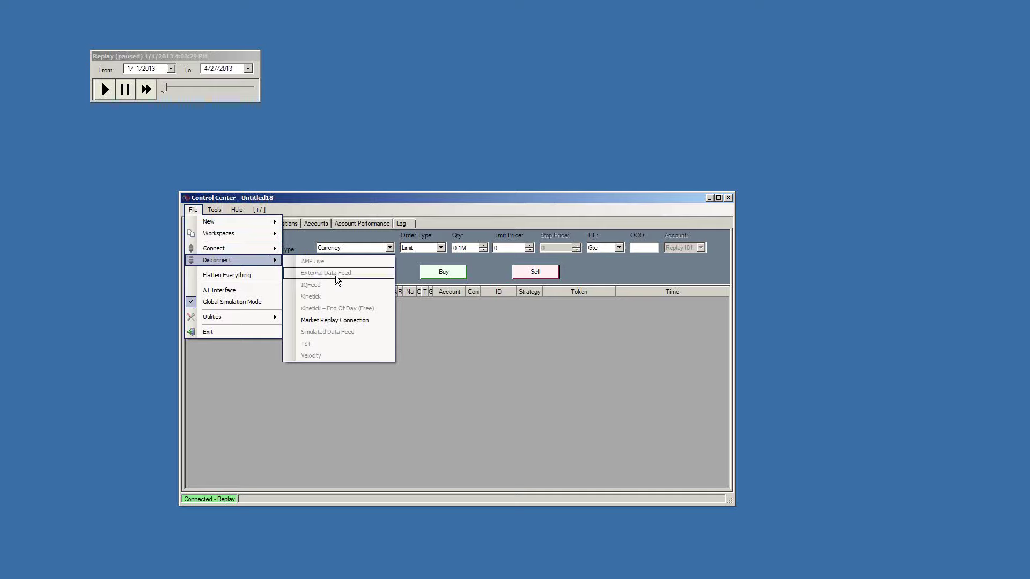
pyautogui.click(333, 321)
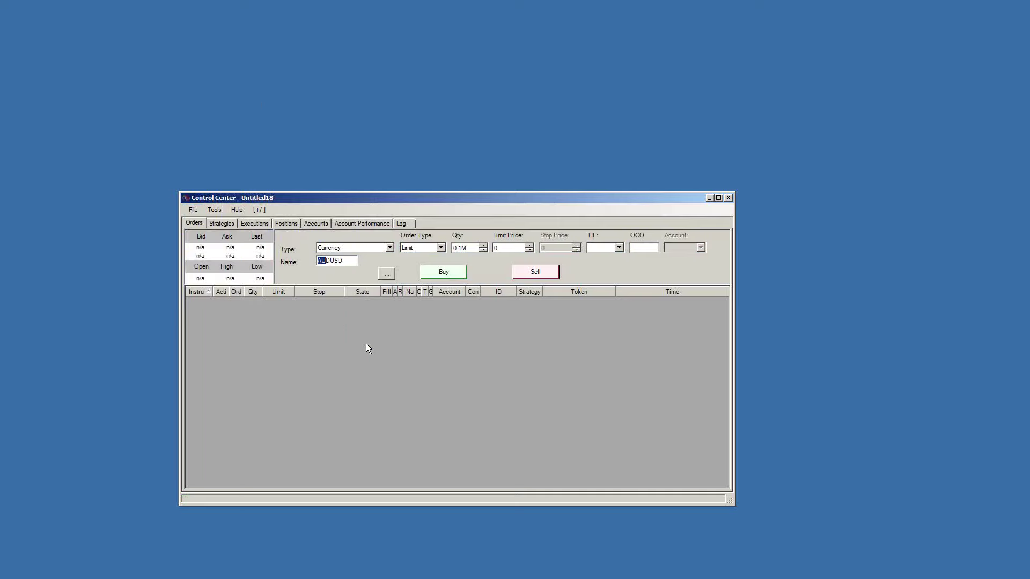
pyautogui.click(193, 210)
pyautogui.moveTo(204, 237)
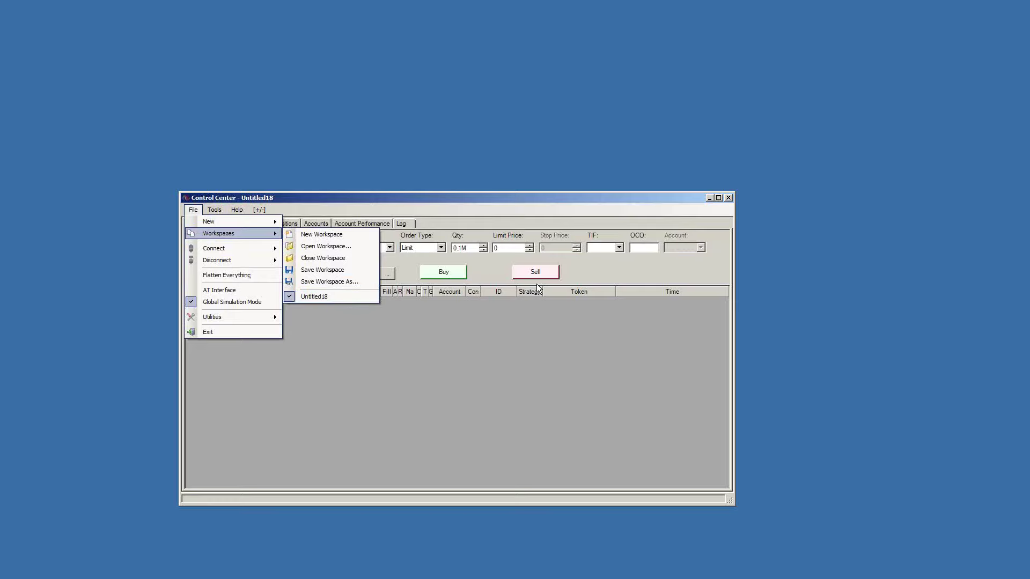
pyautogui.moveTo(226, 260)
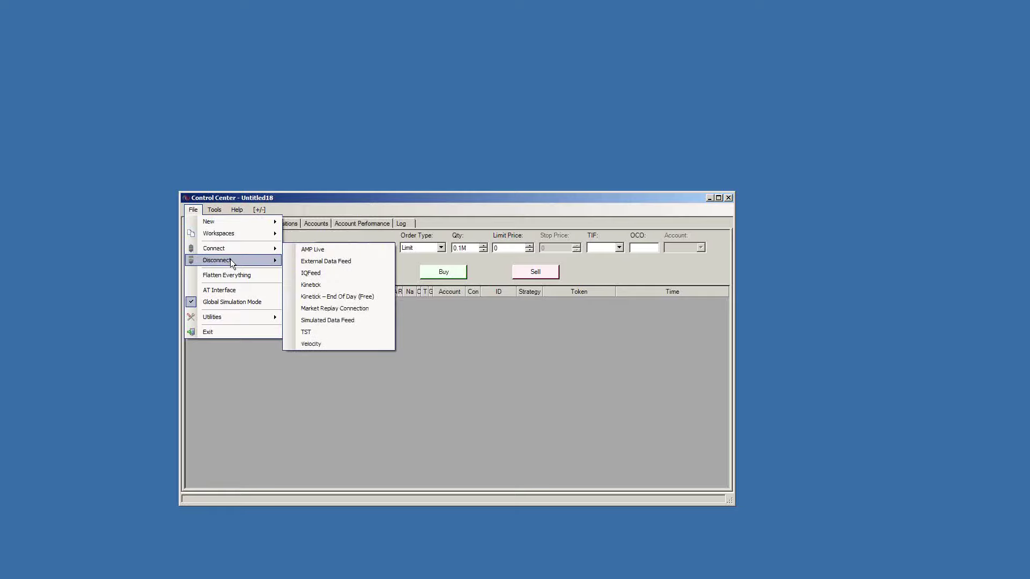
pyautogui.click(512, 341)
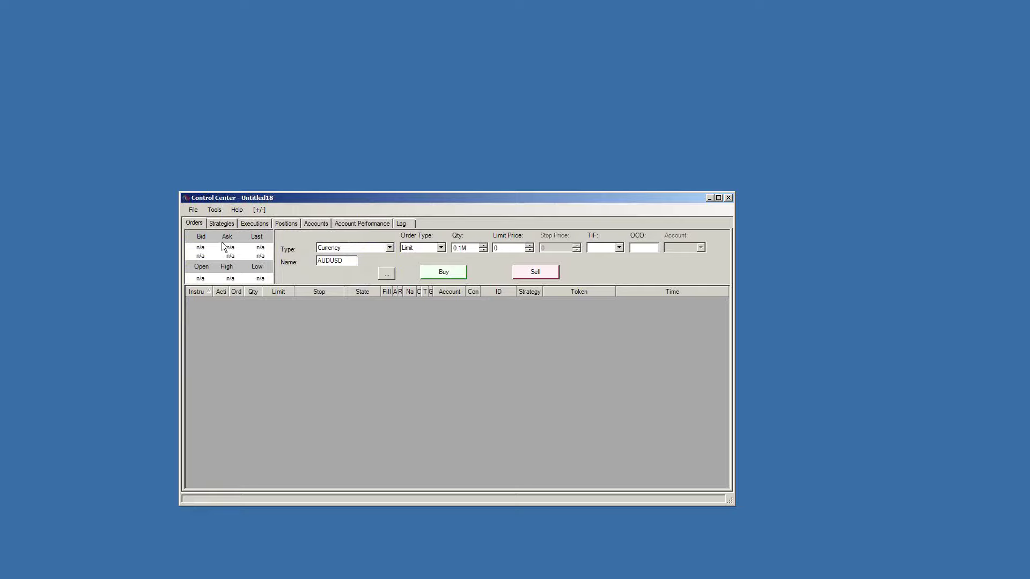
# Step: Open the Download Replay Data dialog and check its instrument name field
pyautogui.click(193, 210)
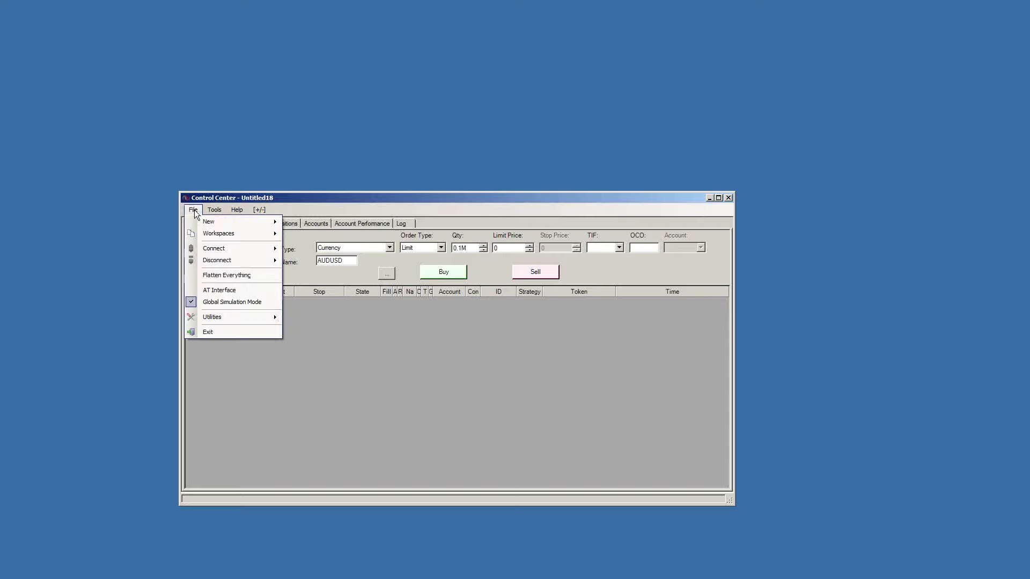
pyautogui.moveTo(211, 317)
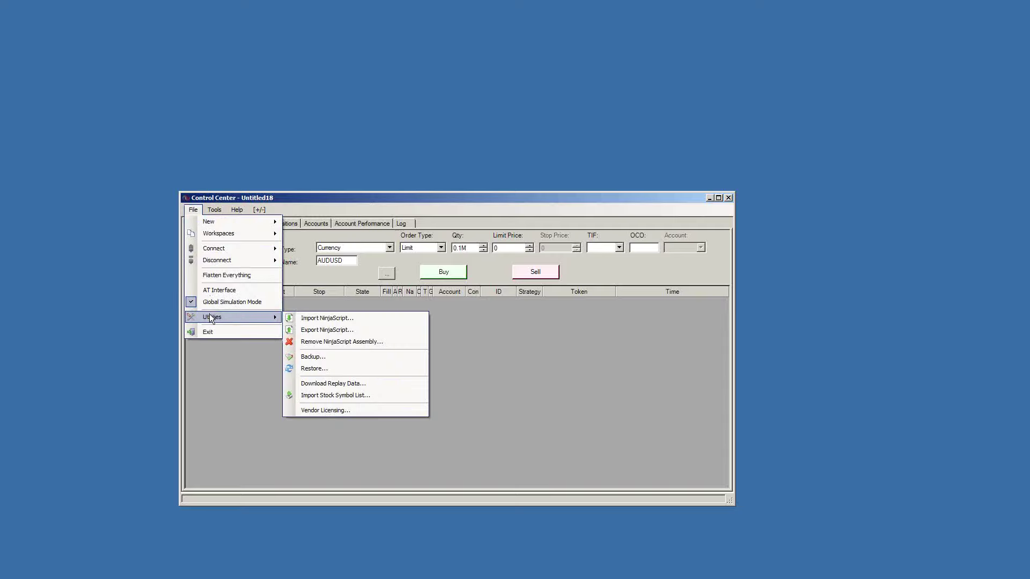
pyautogui.click(347, 384)
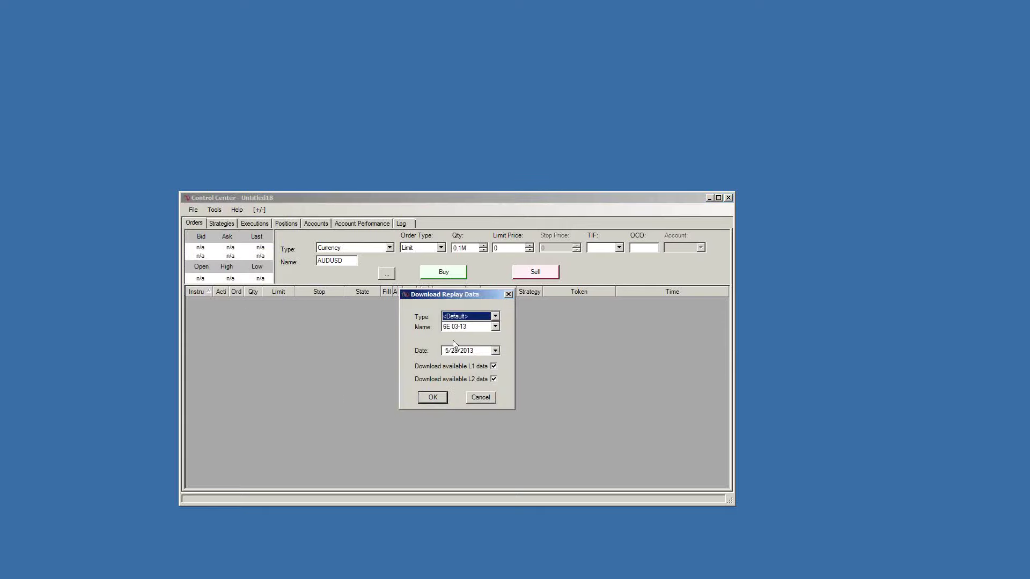
pyautogui.click(495, 326)
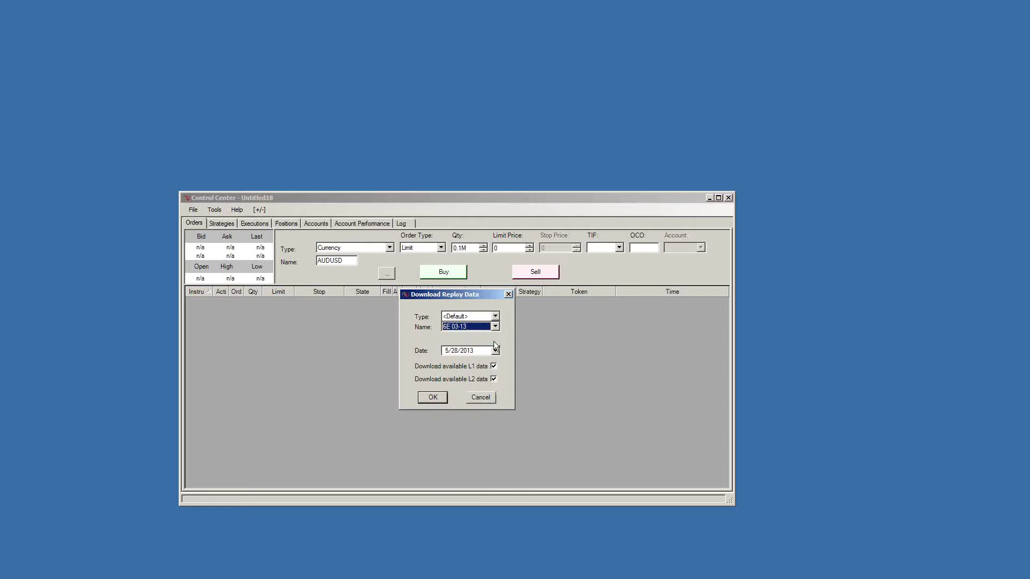
# Step: Look through the download date calendar for May and June 2013, and cancel the dialog without downloading
pyautogui.click(494, 351)
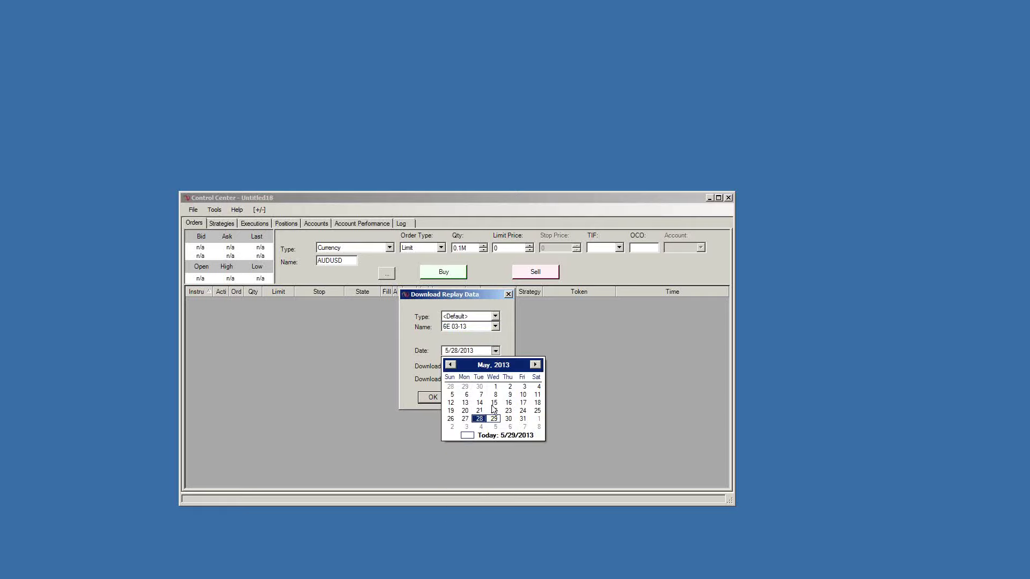
pyautogui.click(537, 364)
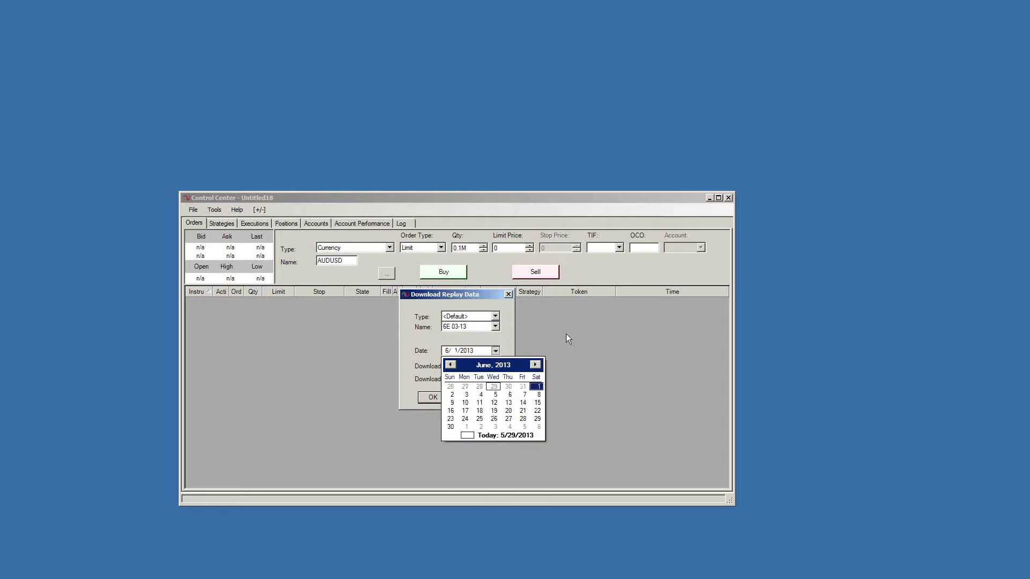
pyautogui.click(451, 364)
pyautogui.click(525, 346)
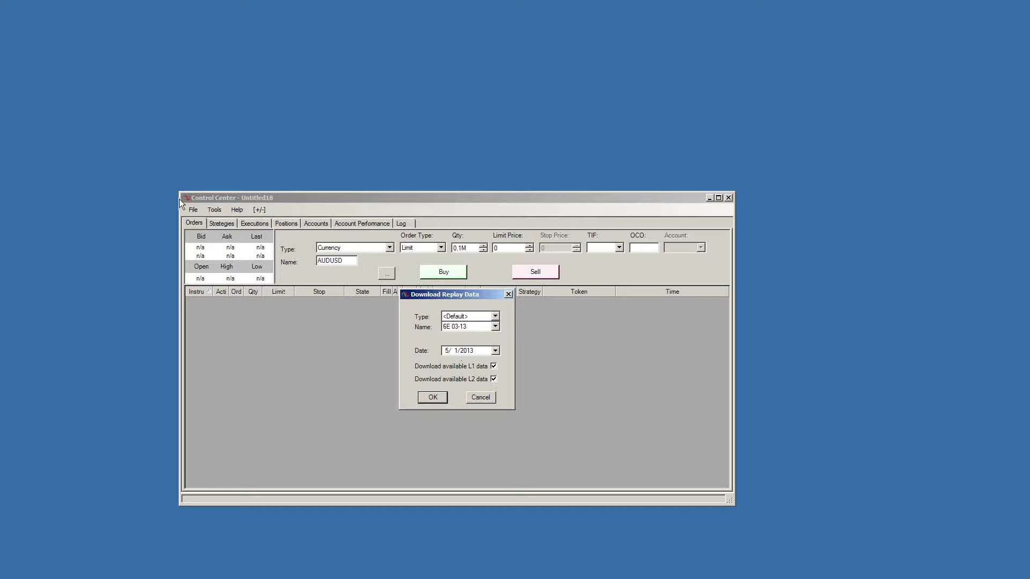
pyautogui.click(479, 398)
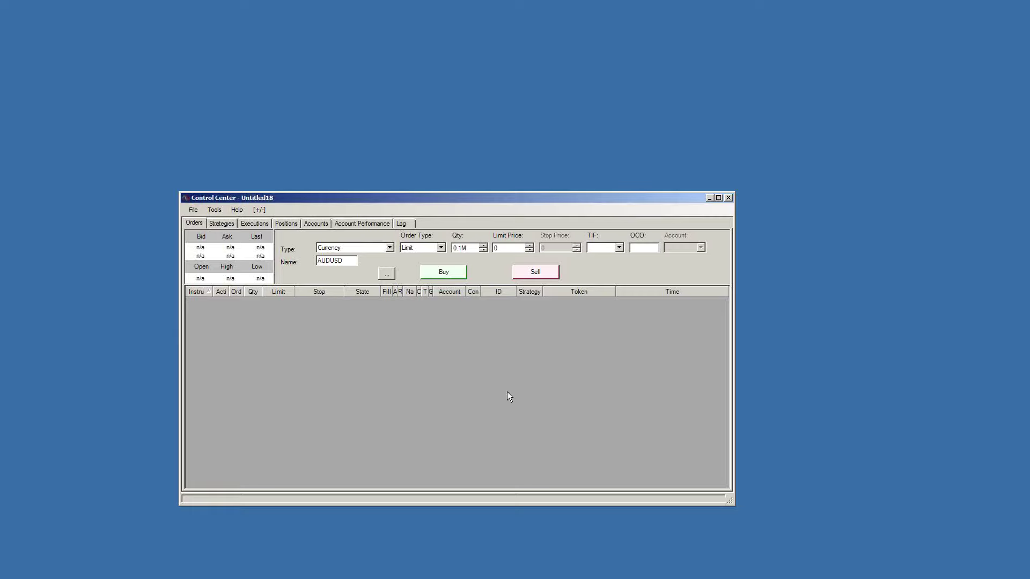
# Step: Open the Download Replay Data dialog to check its name and date fields, and cancel it without downloading
pyautogui.click(195, 210)
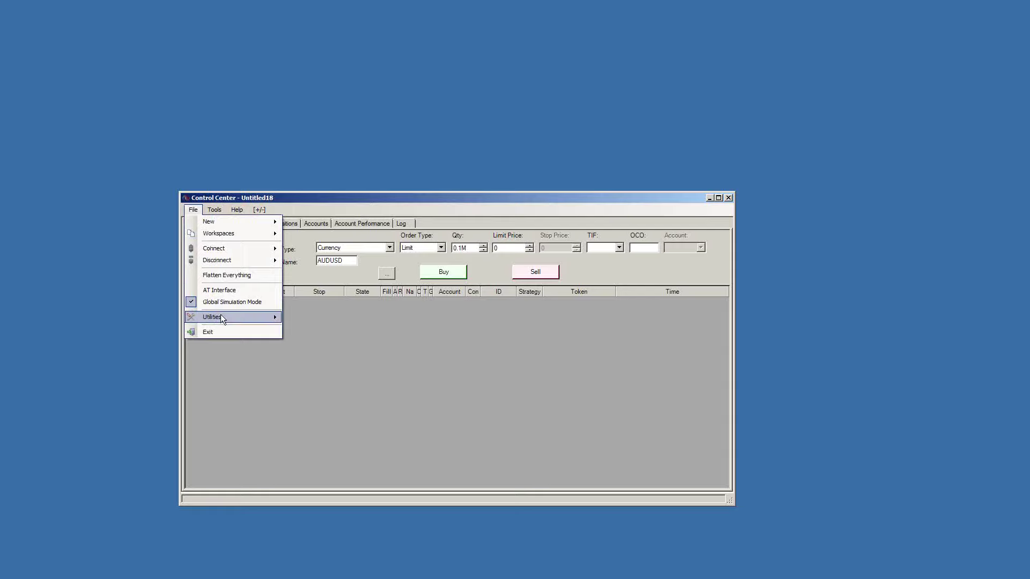
pyautogui.moveTo(225, 317)
pyautogui.click(357, 382)
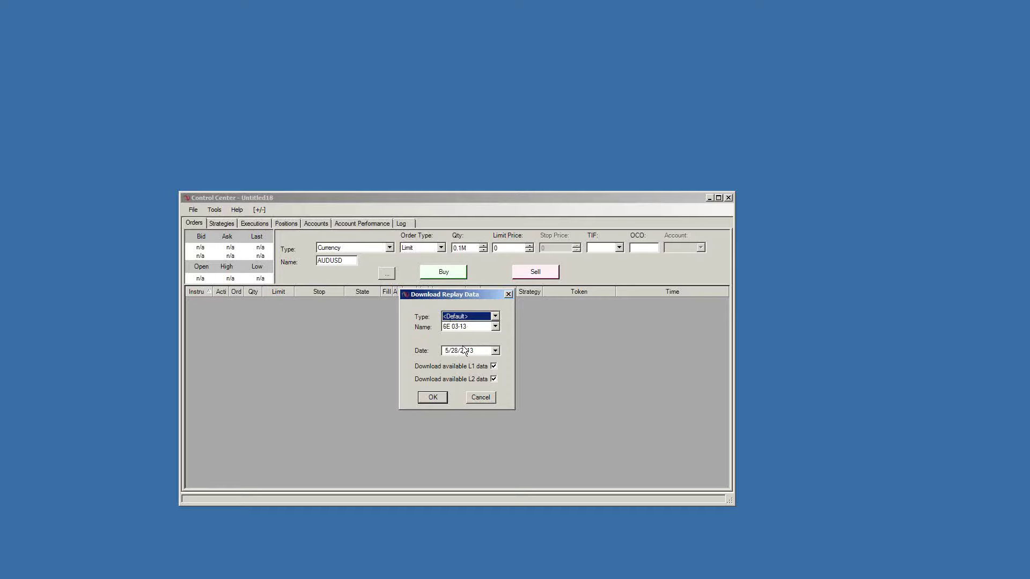
pyautogui.click(480, 398)
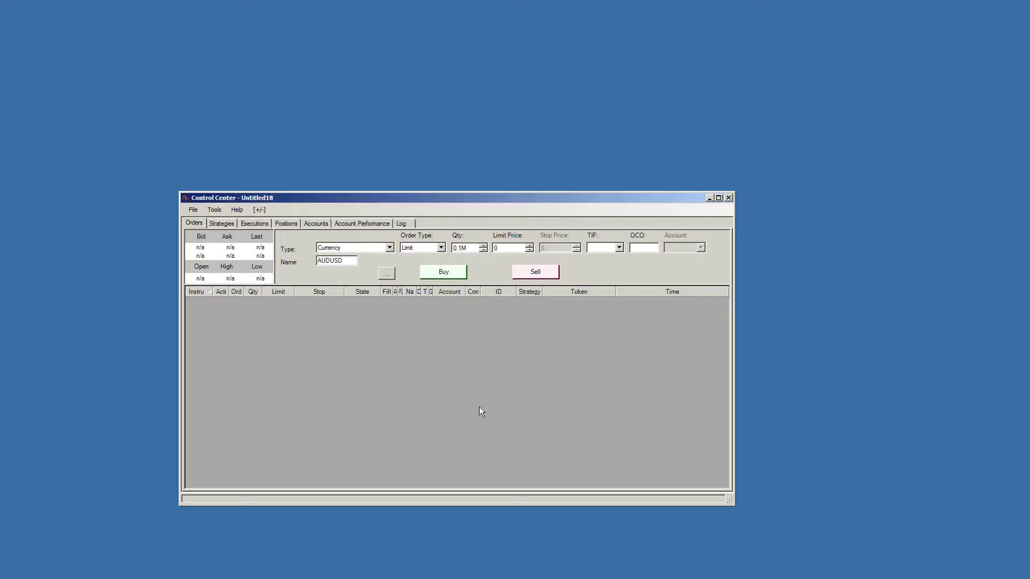
# Step: Open the C:\AutoHotKey\NTMR folder in a new file explorer window and move the window clear of the Control Center
pyautogui.press('super+e')
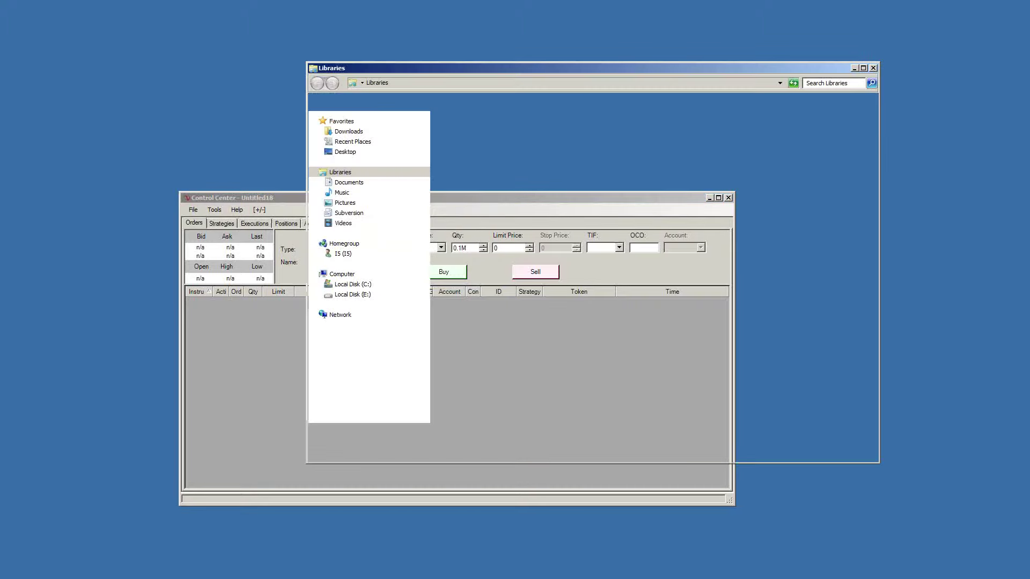
pyautogui.click(349, 284)
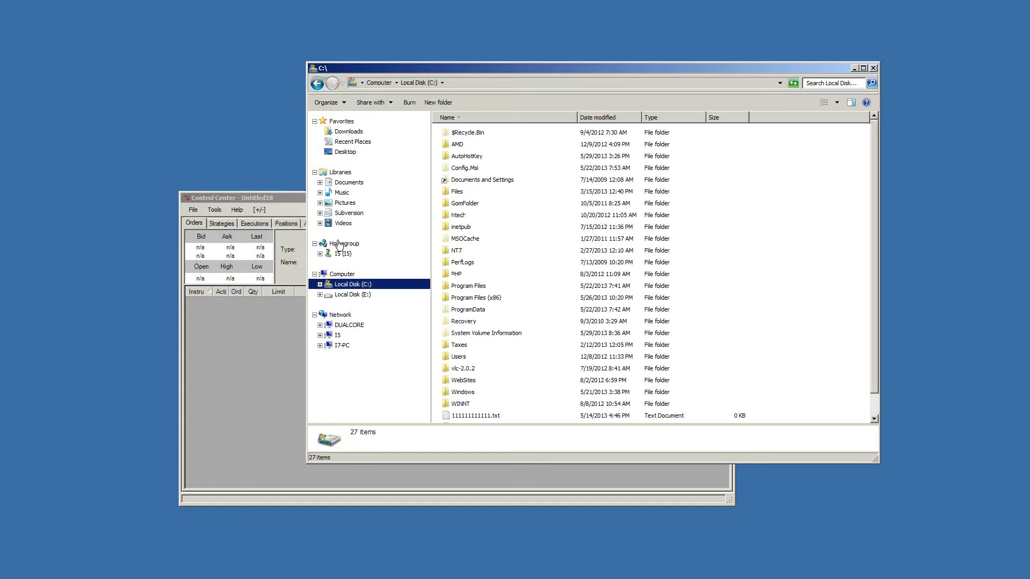
pyautogui.doubleClick(466, 156)
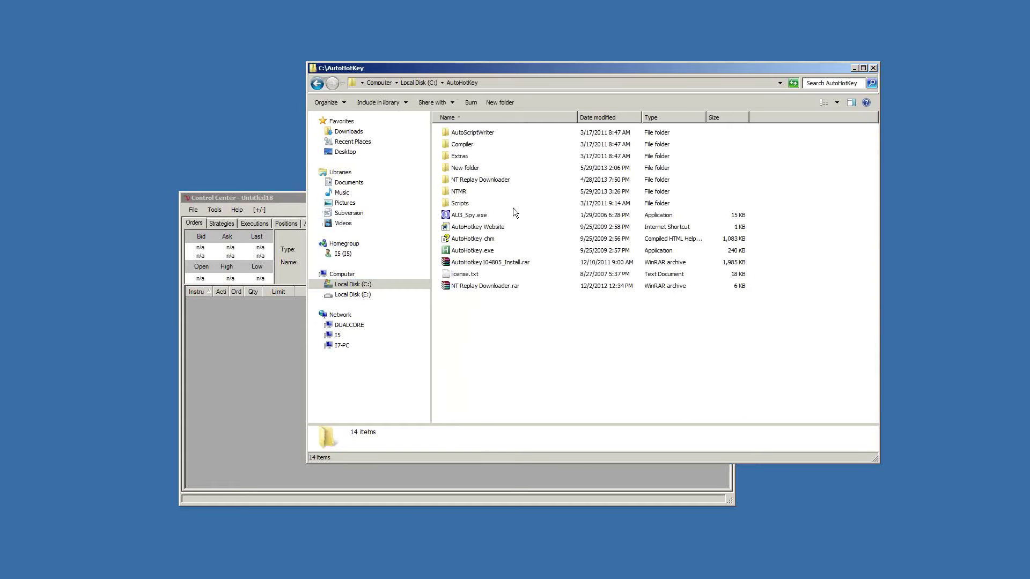
pyautogui.doubleClick(469, 189)
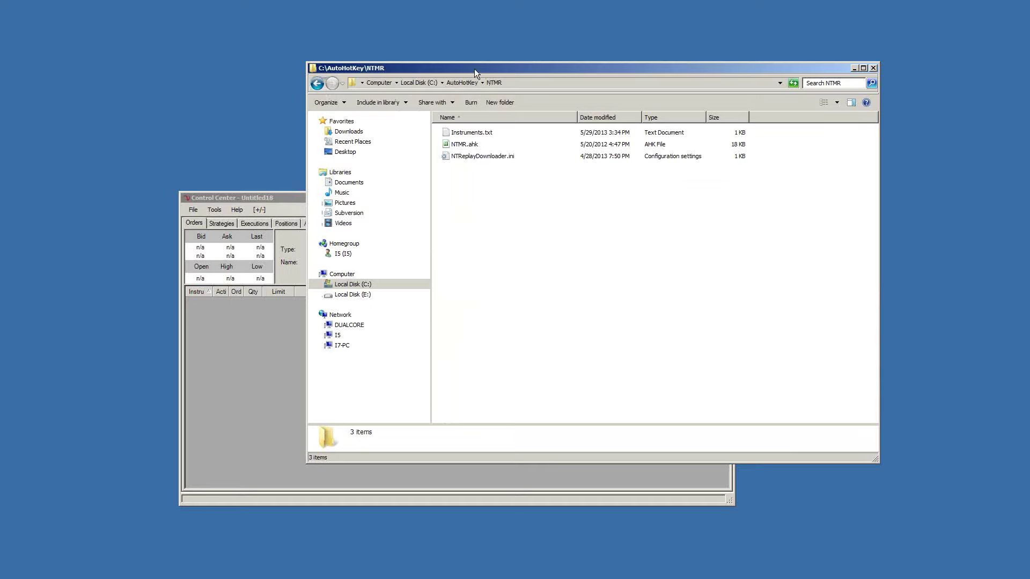
pyautogui.moveTo(474, 69); pyautogui.dragTo(607, 24)
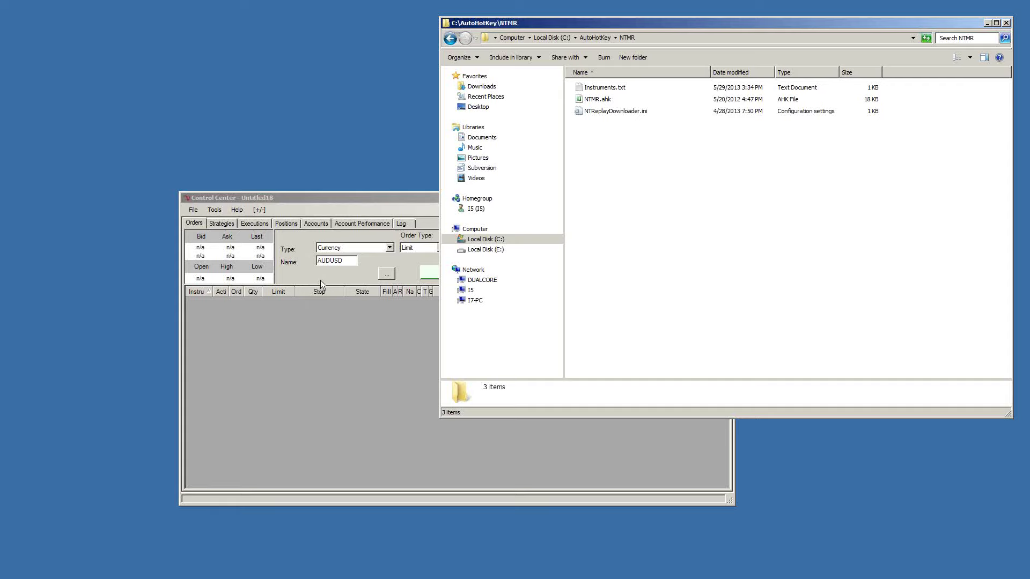
# Step: Run NTMR.ahk and arrange the NT Replay Downloader and folder windows around the Control Center
pyautogui.click(587, 101)
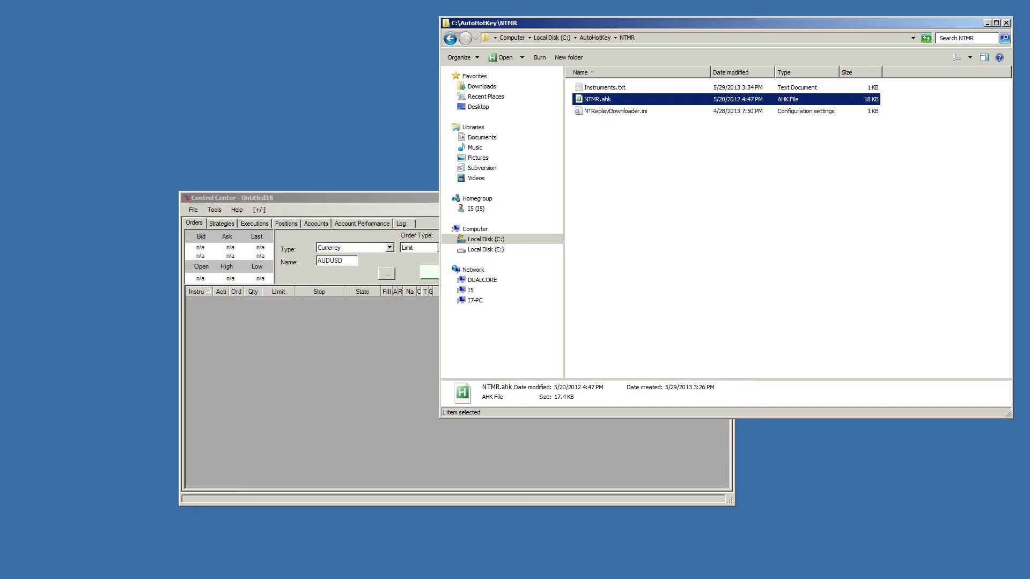
pyautogui.press('Return')
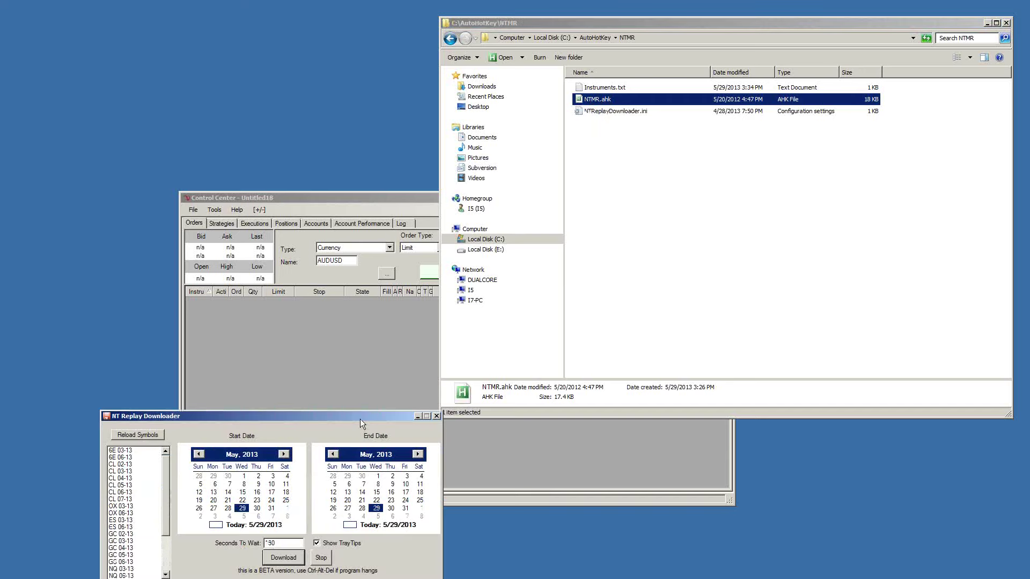
pyautogui.moveTo(359, 416); pyautogui.dragTo(268, 17)
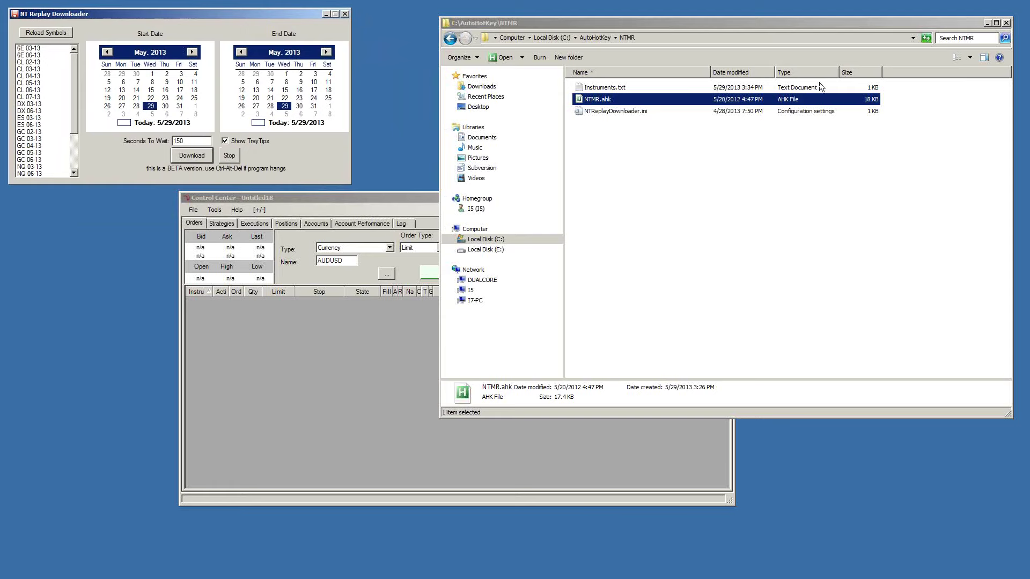
pyautogui.moveTo(439, 418); pyautogui.dragTo(751, 369)
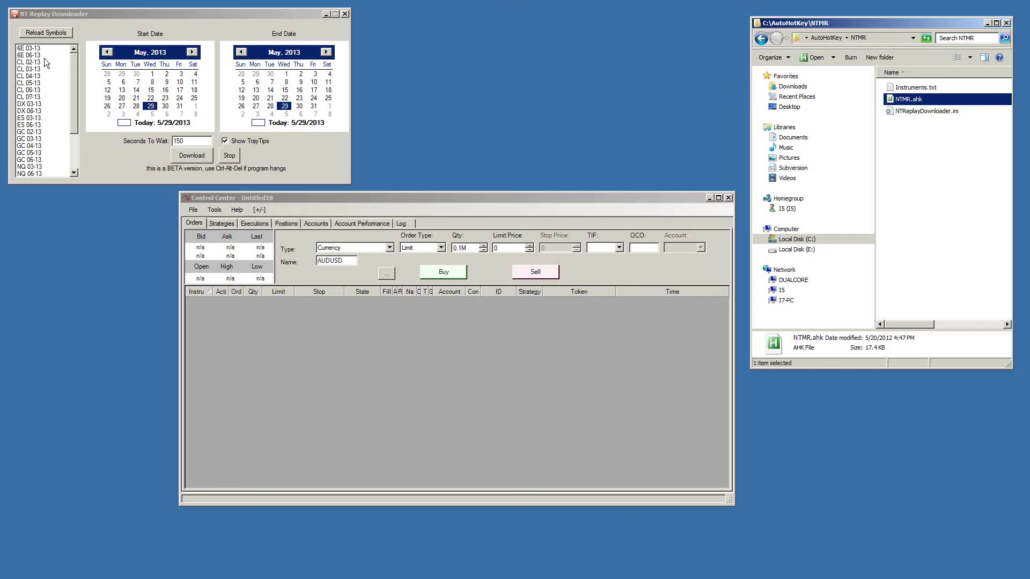
# Step: Choose DX 06-13 in the symbol list and set the download range from April 28 to May 4, 2013
pyautogui.click(73, 68)
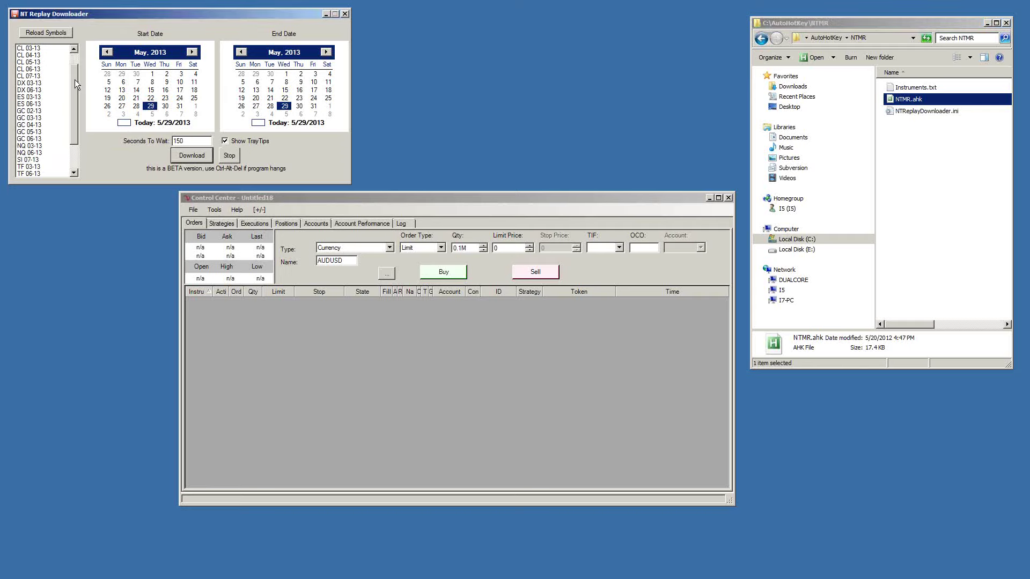
pyautogui.moveTo(75, 70)
pyautogui.mouseDown()
pyautogui.moveTo(75, 105)
pyautogui.moveTo(76, 59)
pyautogui.moveTo(74, 136)
pyautogui.moveTo(80, 67)
pyautogui.mouseUp()
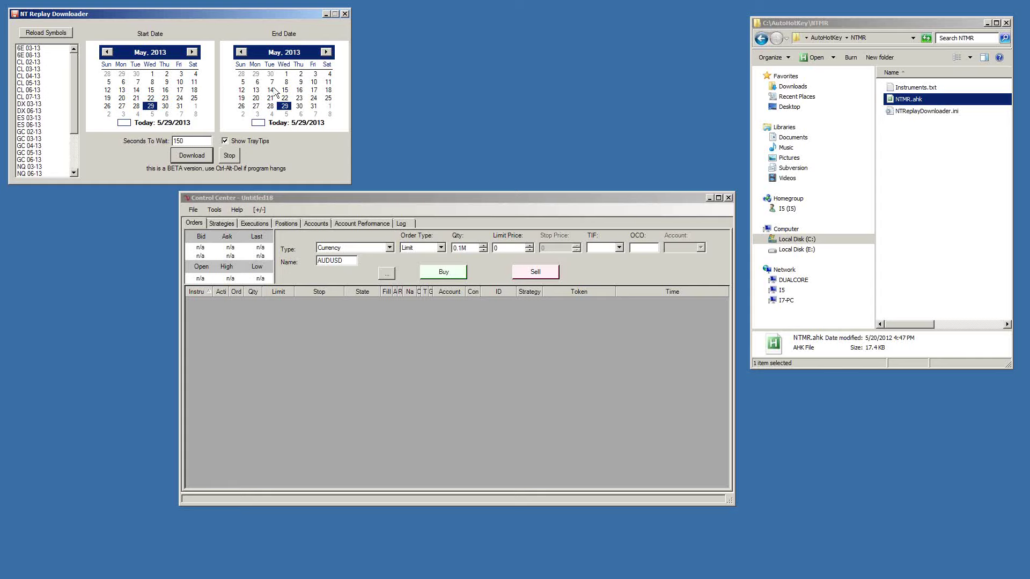
pyautogui.click(107, 52)
pyautogui.click(29, 110)
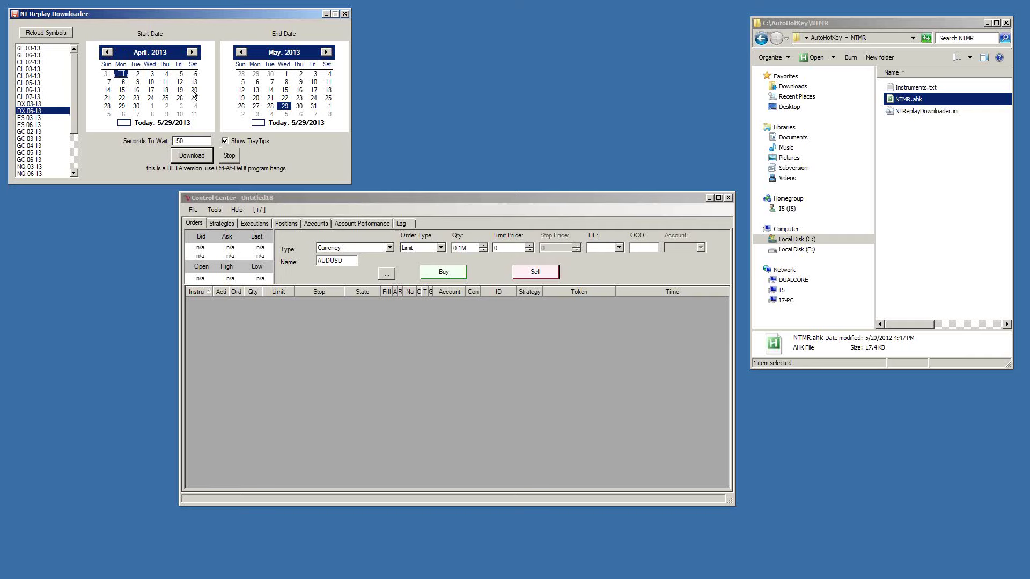
pyautogui.click(122, 108)
pyautogui.click(107, 105)
pyautogui.click(241, 53)
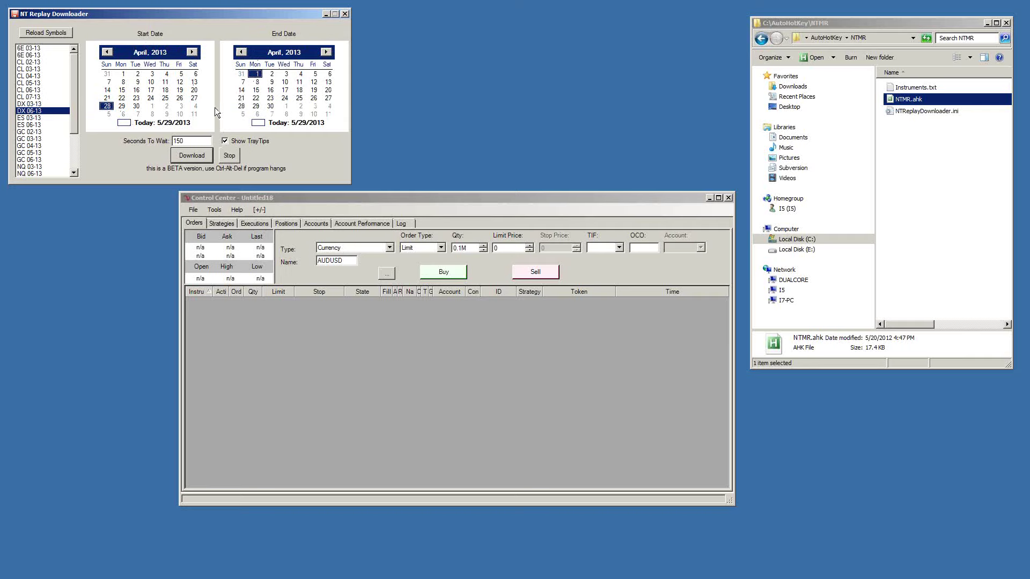
pyautogui.click(329, 105)
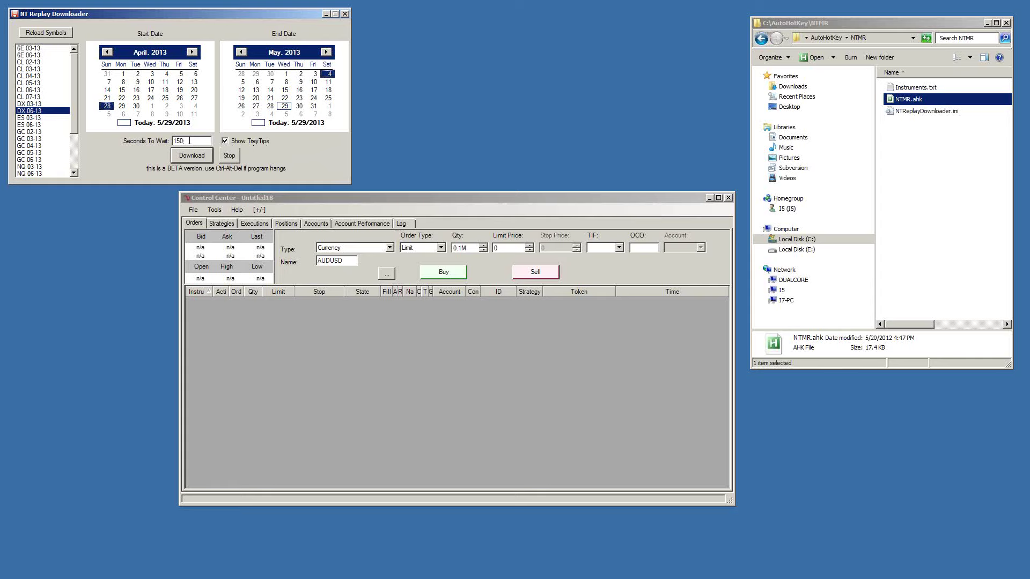
# Step: Start the DX 06-13 download with a wait of 30 seconds, and shorten the wait to 20 seconds
pyautogui.moveTo(189, 140); pyautogui.dragTo(148, 141)
pyautogui.write('45')
pyautogui.doubleClick(187, 141)
pyautogui.click(190, 156)
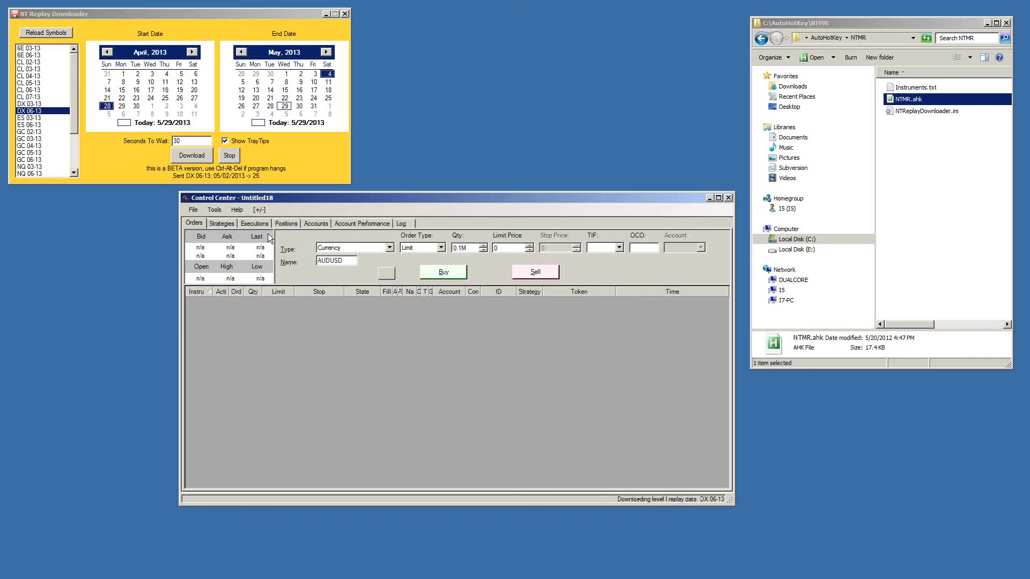
pyautogui.doubleClick(190, 141)
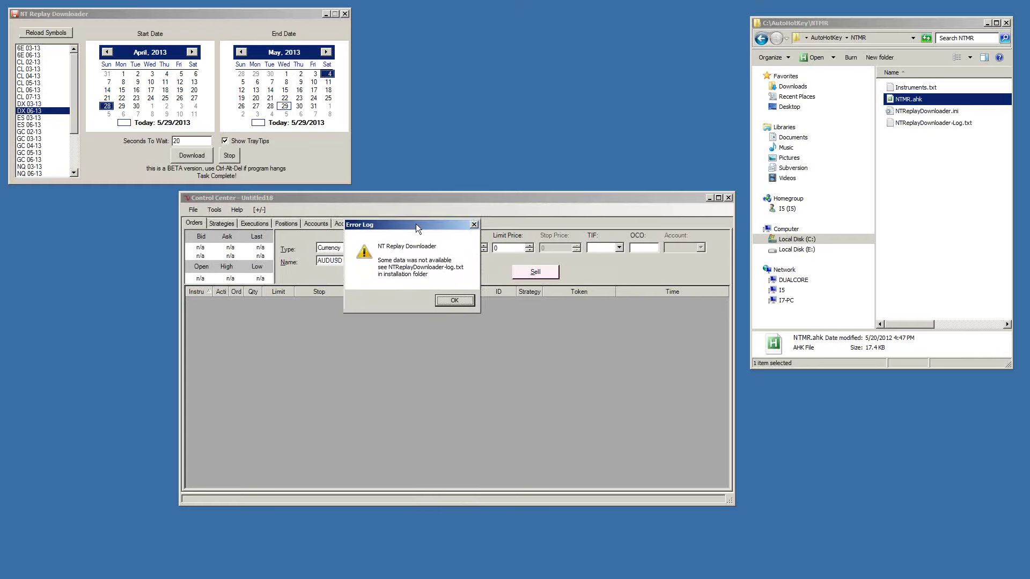
# Step: Dismiss the Error Log message, read NTReplayDownloader-Log.txt in the NTMR folder, and close it
pyautogui.moveTo(416, 224); pyautogui.dragTo(449, 298)
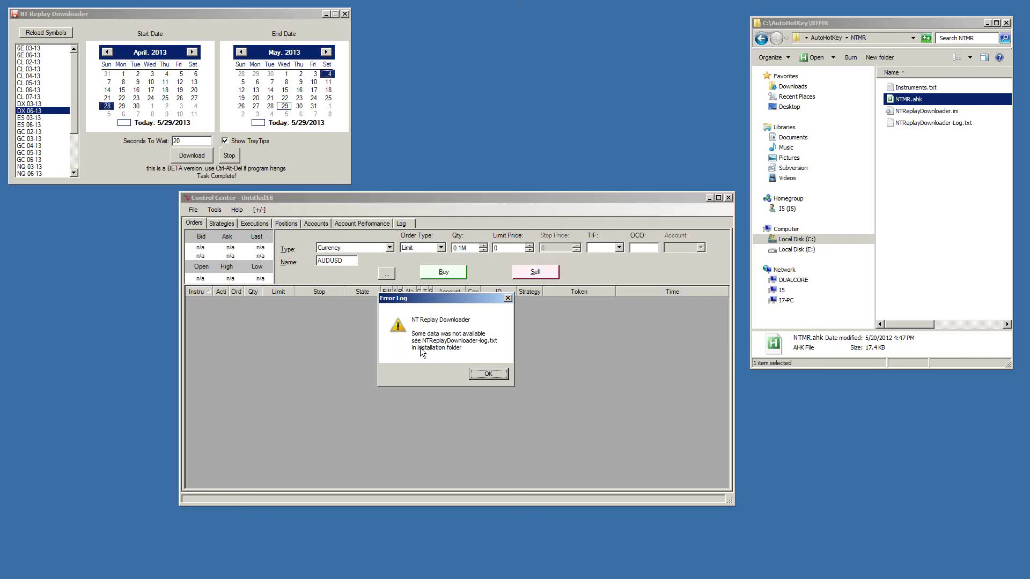
pyautogui.click(486, 374)
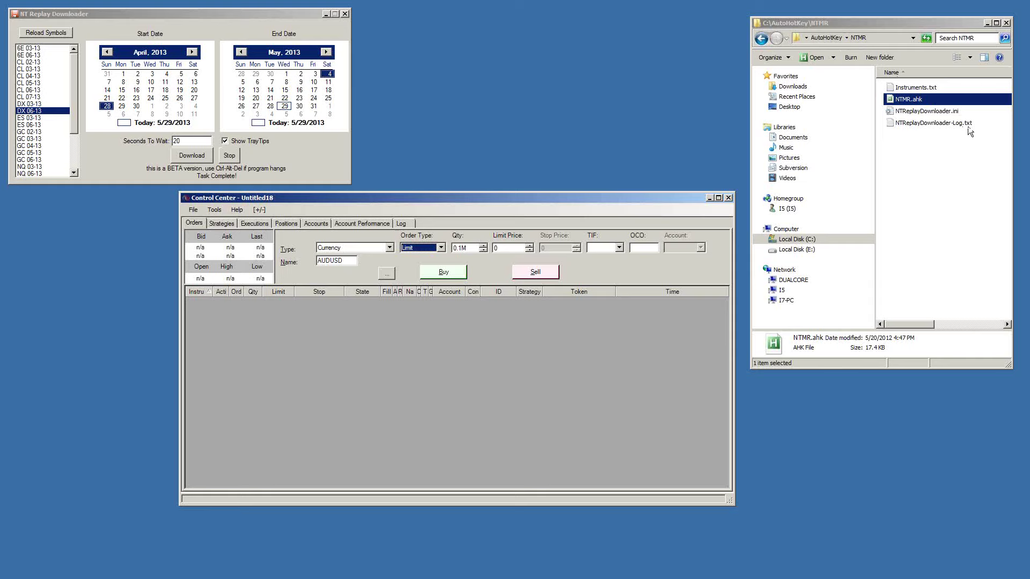
pyautogui.doubleClick(918, 123)
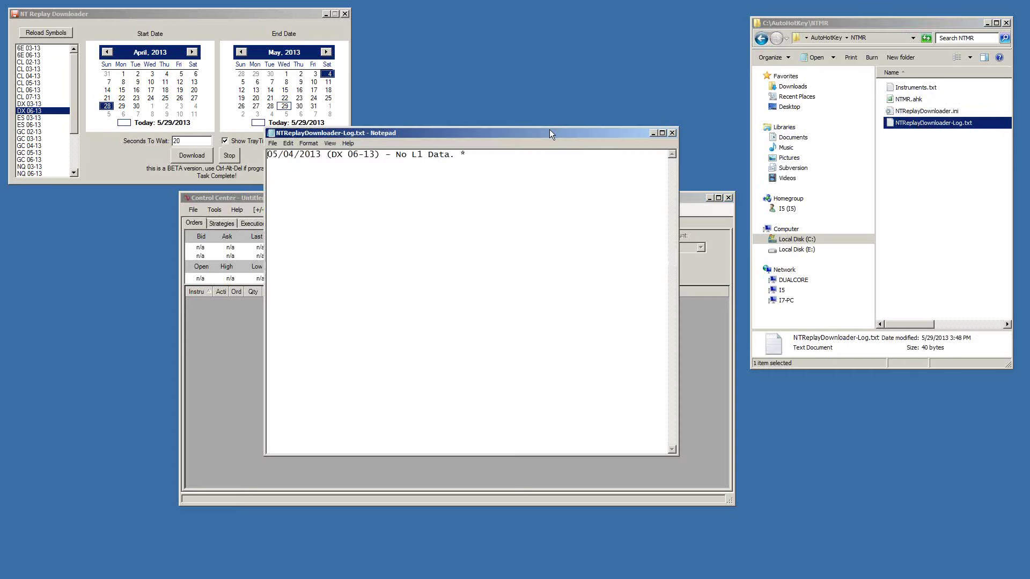
pyautogui.moveTo(551, 134); pyautogui.dragTo(774, 163)
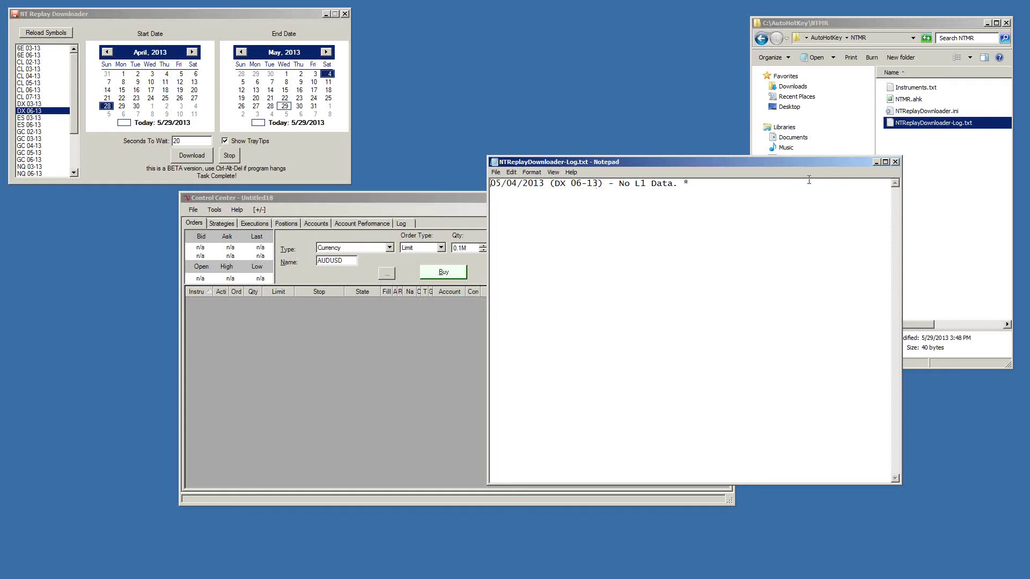
pyautogui.click(895, 162)
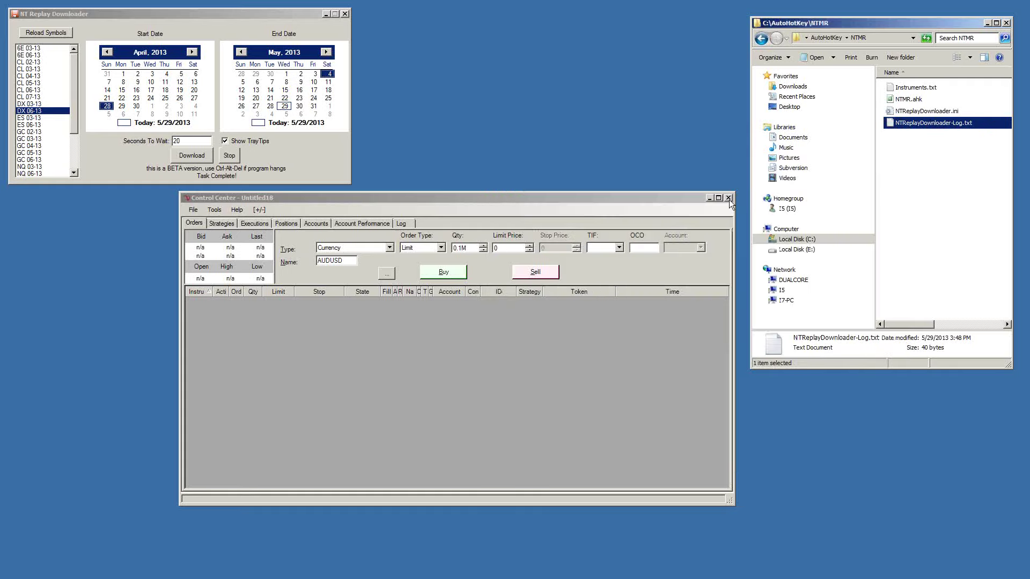
# Step: Set both the start and end dates to May 3, 2013, and download DX 06-13 for that day
pyautogui.click(511, 102)
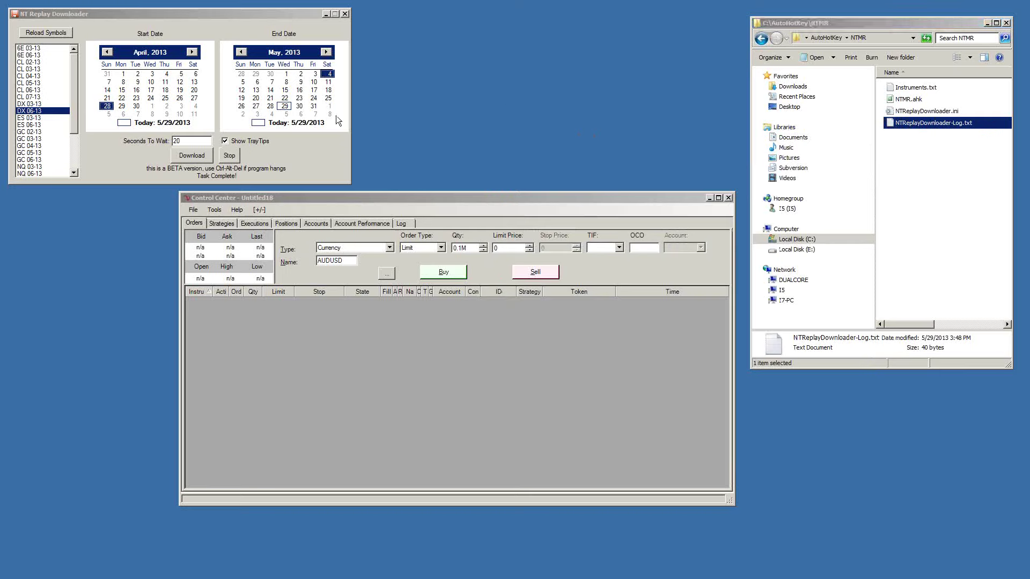
pyautogui.click(181, 107)
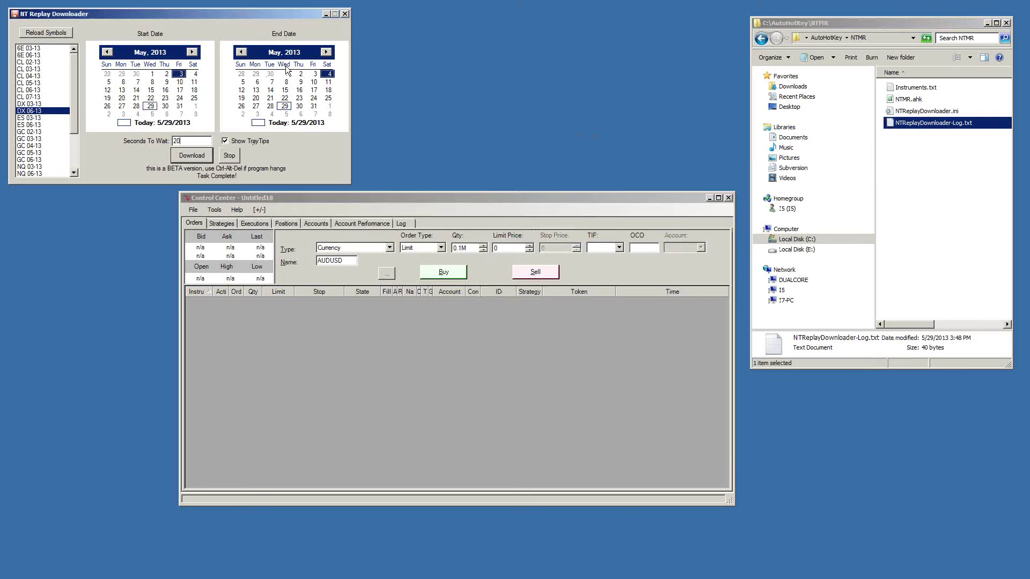
pyautogui.click(314, 74)
pyautogui.click(185, 155)
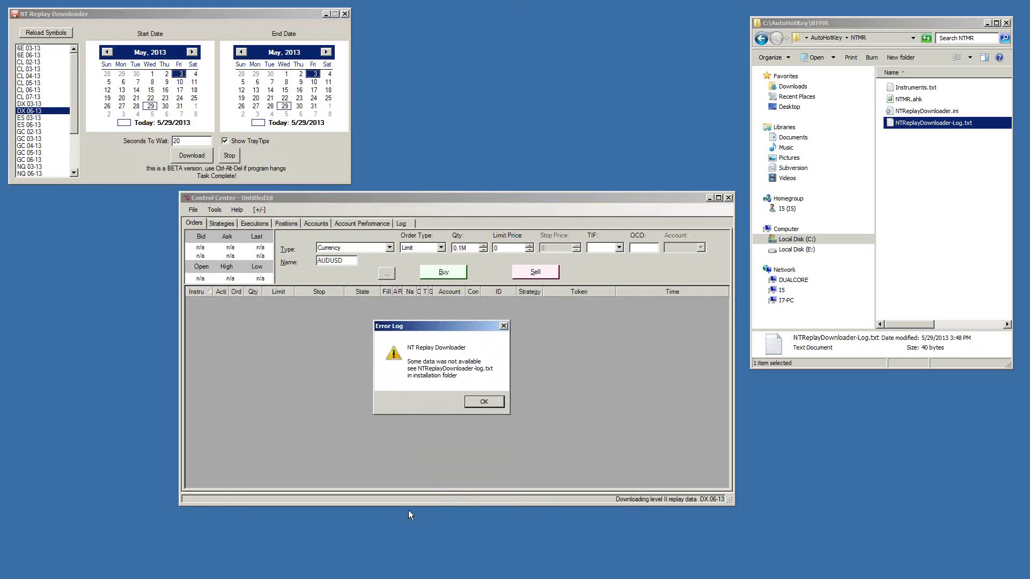
# Step: Dismiss the second Error Log message, check NTReplayDownloader-Log.txt again for new entries, and close it
pyautogui.click(484, 402)
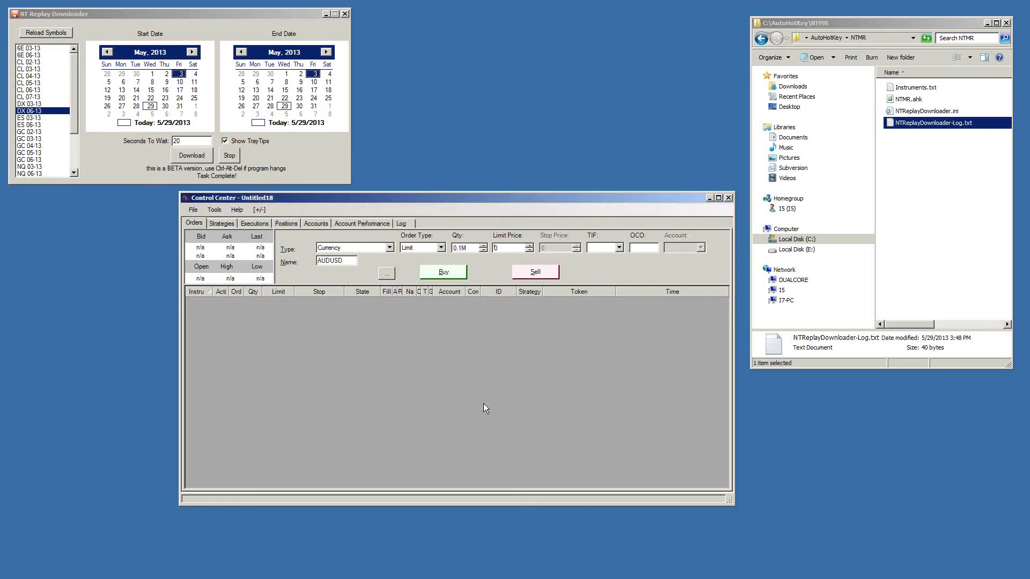
pyautogui.click(907, 123)
pyautogui.doubleClick(907, 124)
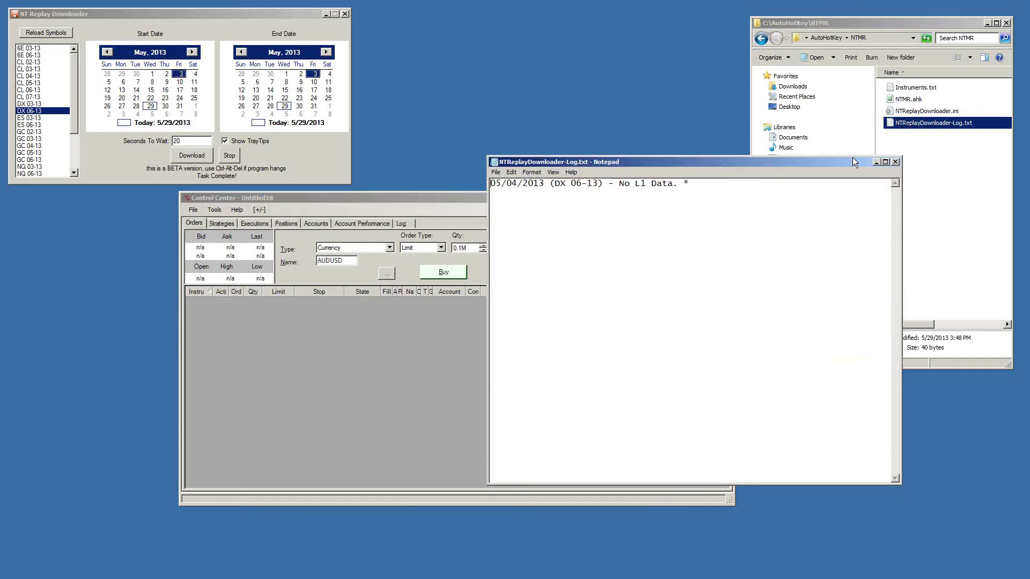
pyautogui.click(894, 162)
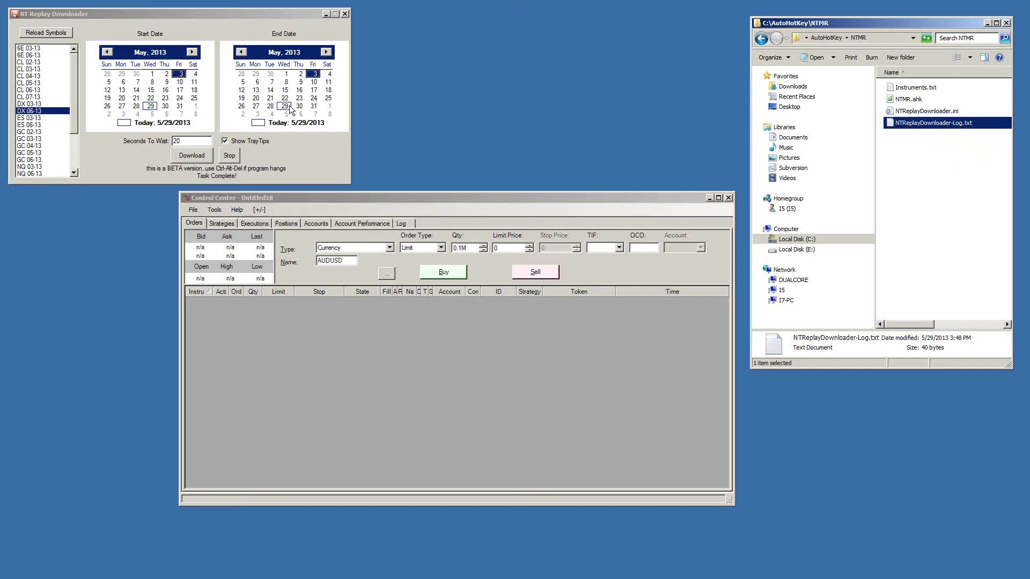
# Step: Set the downloader's seconds to wait to 60
pyautogui.click(224, 141)
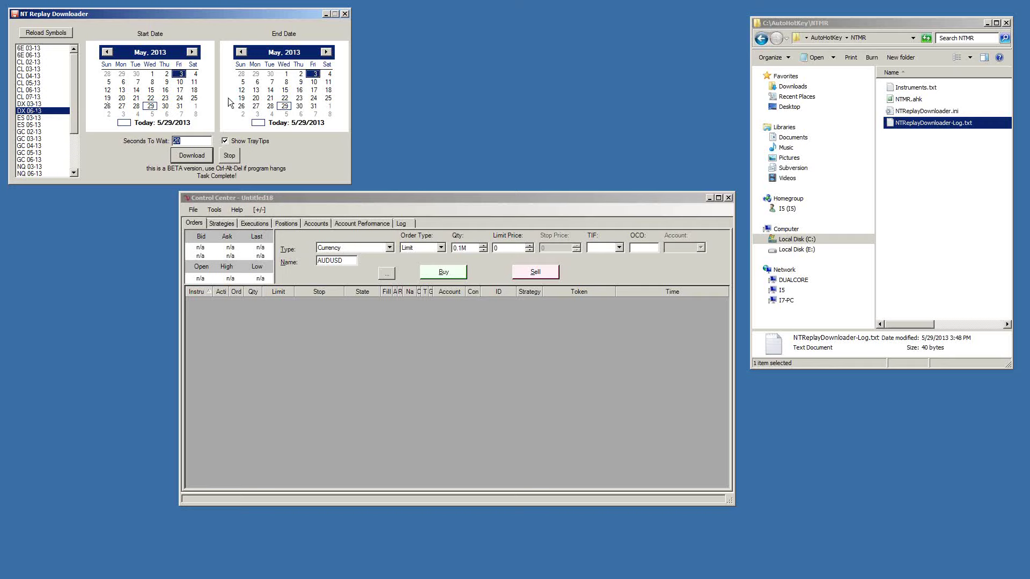
pyautogui.click(189, 156)
pyautogui.write('60')
# Step: Select 6E 06-13, CL 07-13, ES 06-13 and GC 06-13 together in the symbol list
pyautogui.click(32, 56)
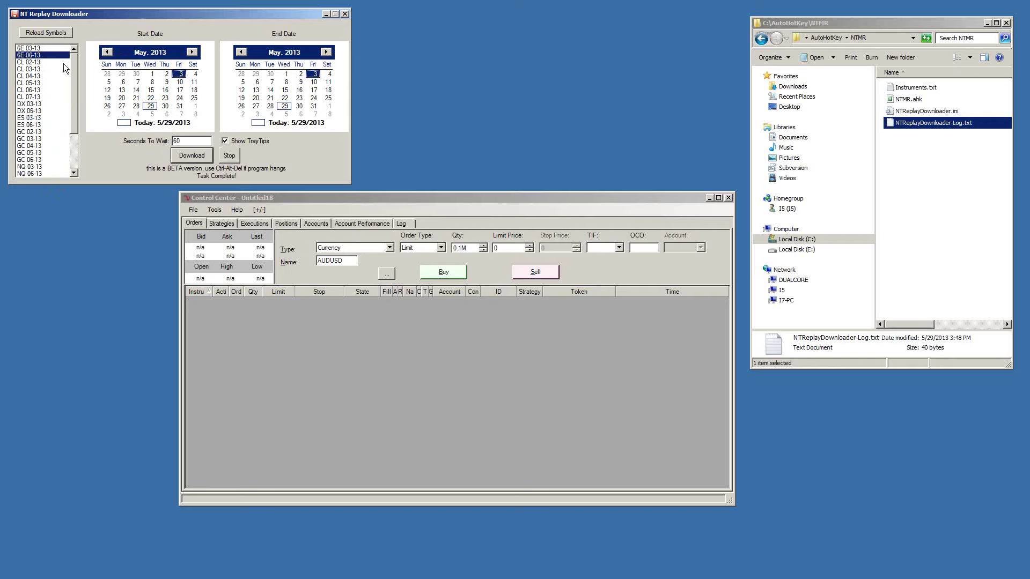
pyautogui.keyDown('ctrl'); pyautogui.click(30, 97); pyautogui.keyUp('ctrl')
pyautogui.keyDown('ctrl'); pyautogui.click(31, 125); pyautogui.keyUp('ctrl')
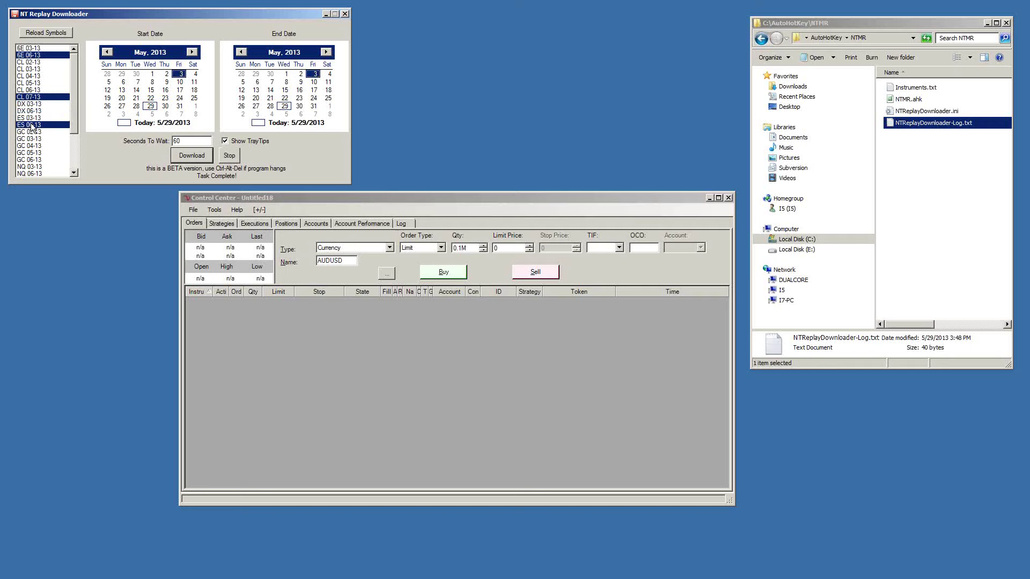
pyautogui.keyDown('ctrl'); pyautogui.click(32, 160); pyautogui.keyUp('ctrl')
# Step: Set the download range for the selected symbols from April 28 to June 1, 2013
pyautogui.click(108, 52)
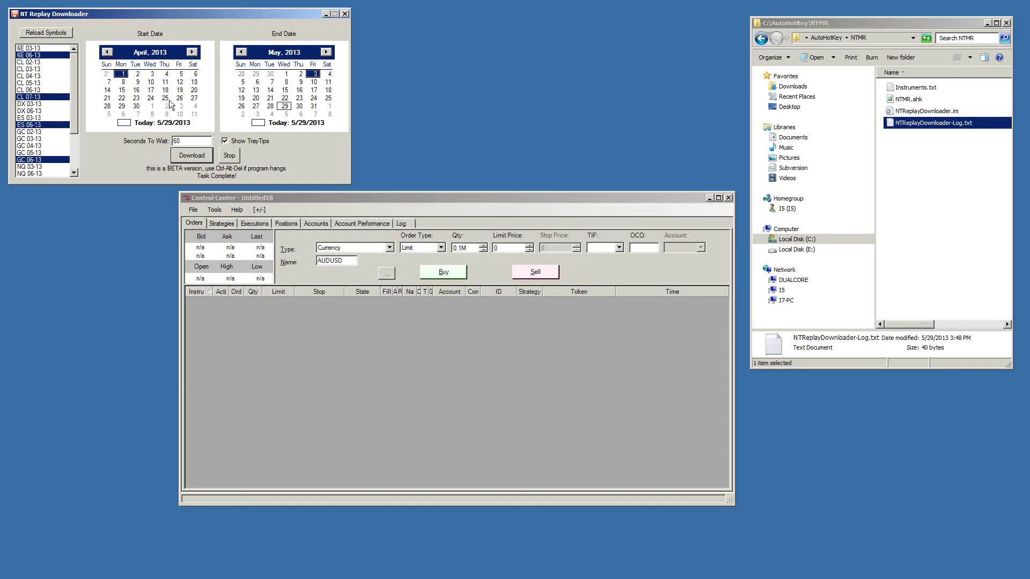
pyautogui.click(108, 106)
pyautogui.click(330, 105)
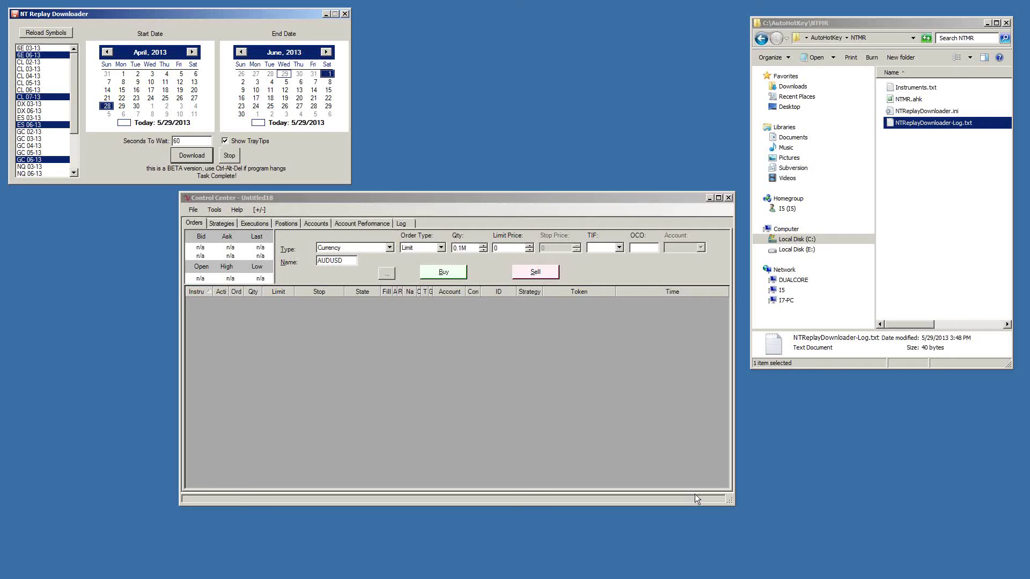
# Step: Stop the replay downloader, close it, and close the NTMR folder window
pyautogui.click(204, 223)
pyautogui.click(230, 156)
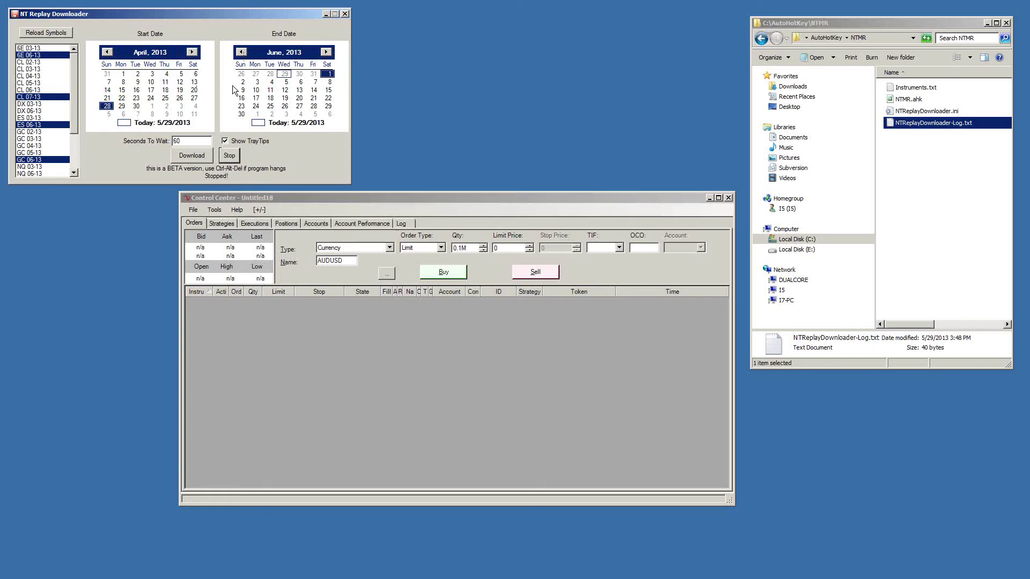
pyautogui.click(345, 14)
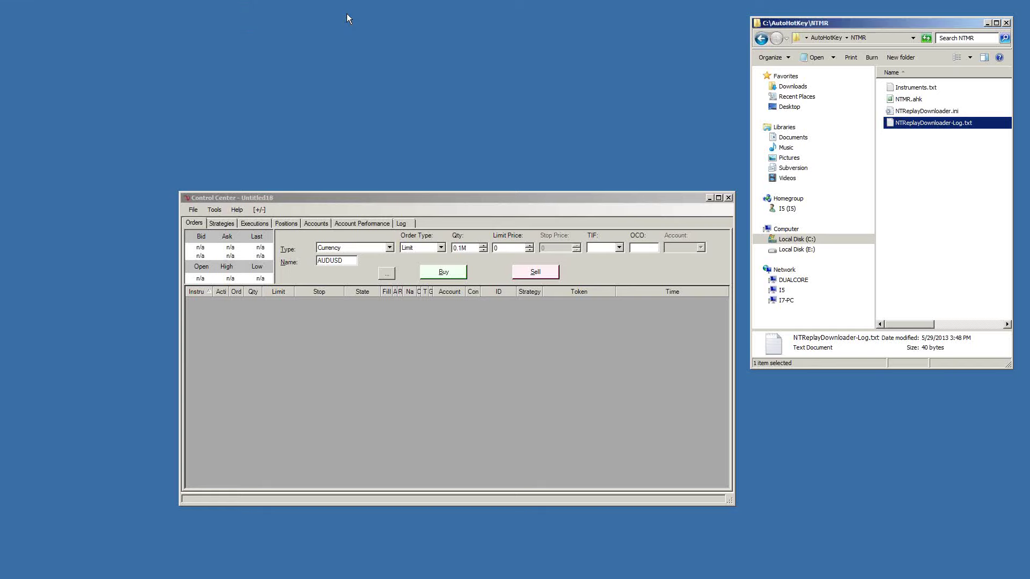
pyautogui.click(1007, 23)
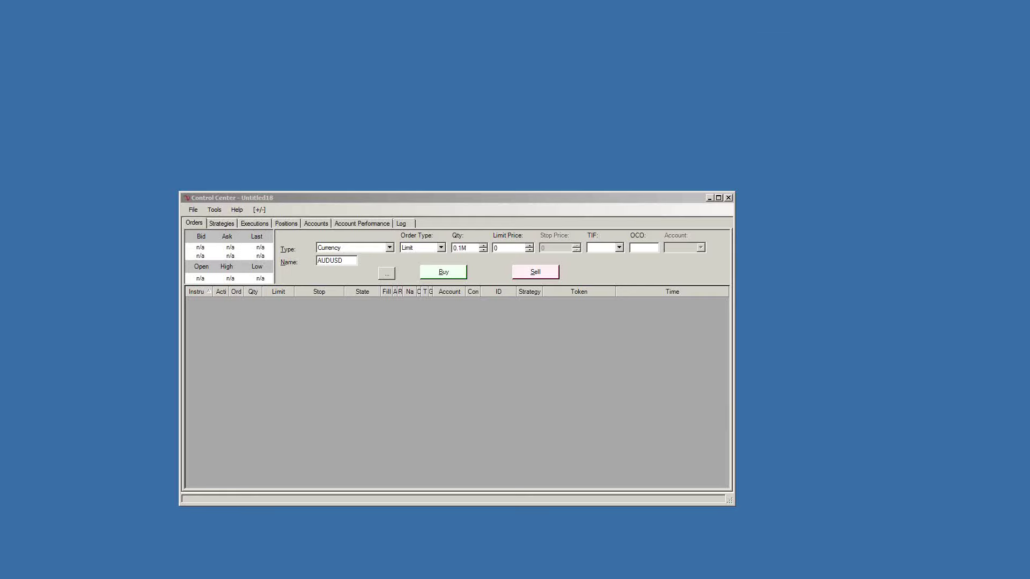
# Step: Connect NinjaTrader to the Market Replay Connection
pyautogui.click(194, 210)
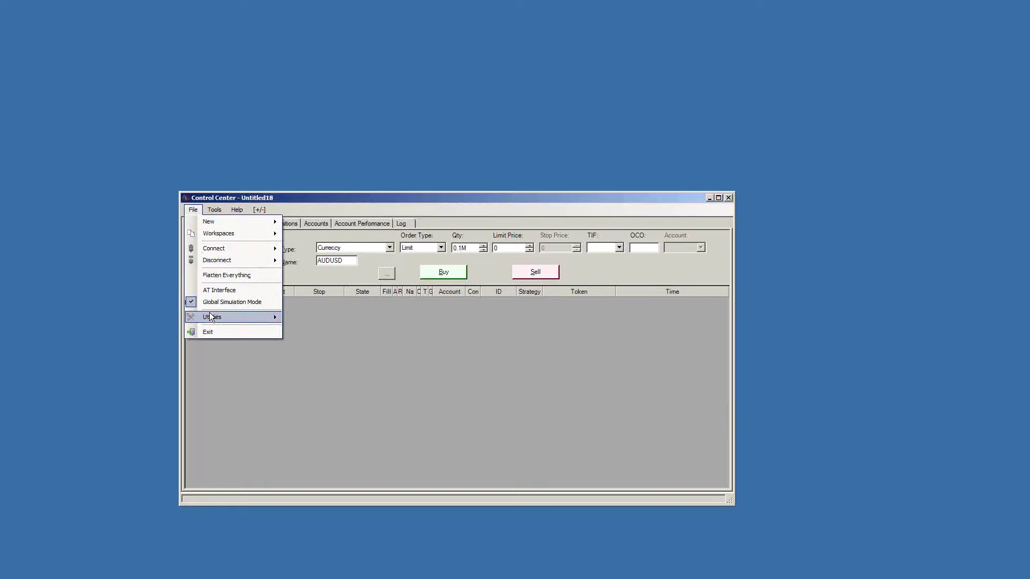
pyautogui.moveTo(210, 314)
pyautogui.moveTo(227, 252)
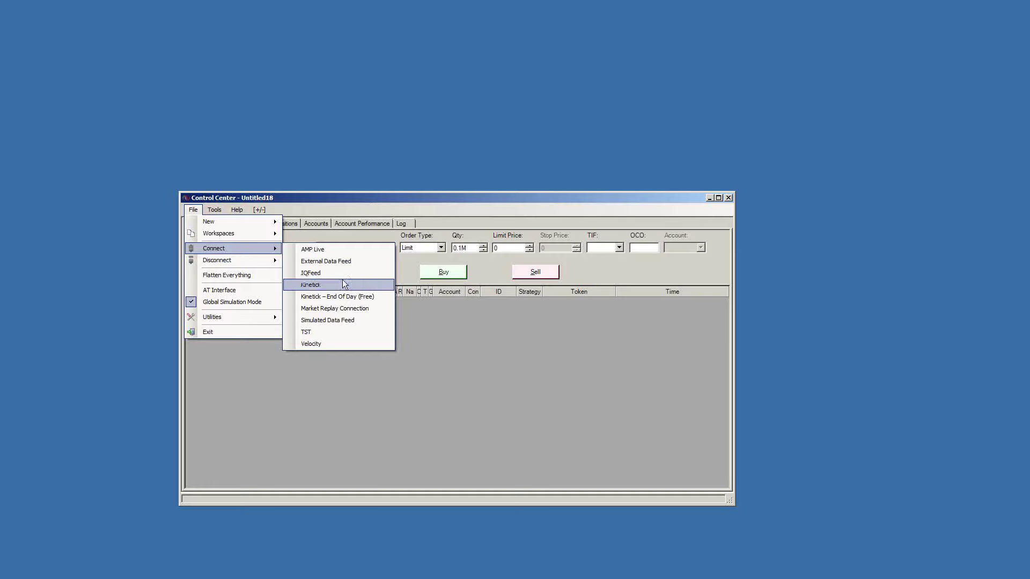
pyautogui.click(325, 308)
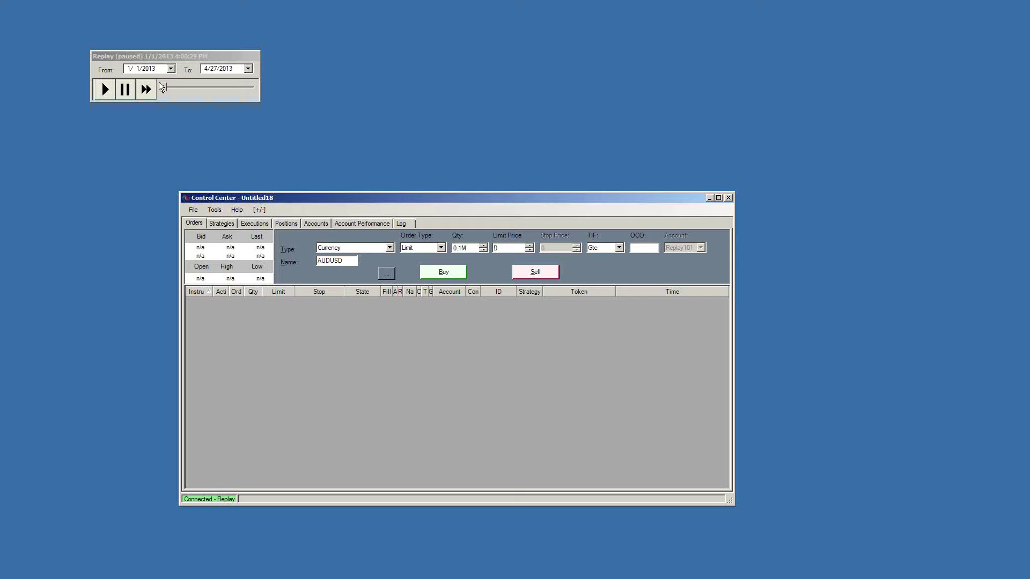
pyautogui.moveTo(165, 89); pyautogui.dragTo(216, 90)
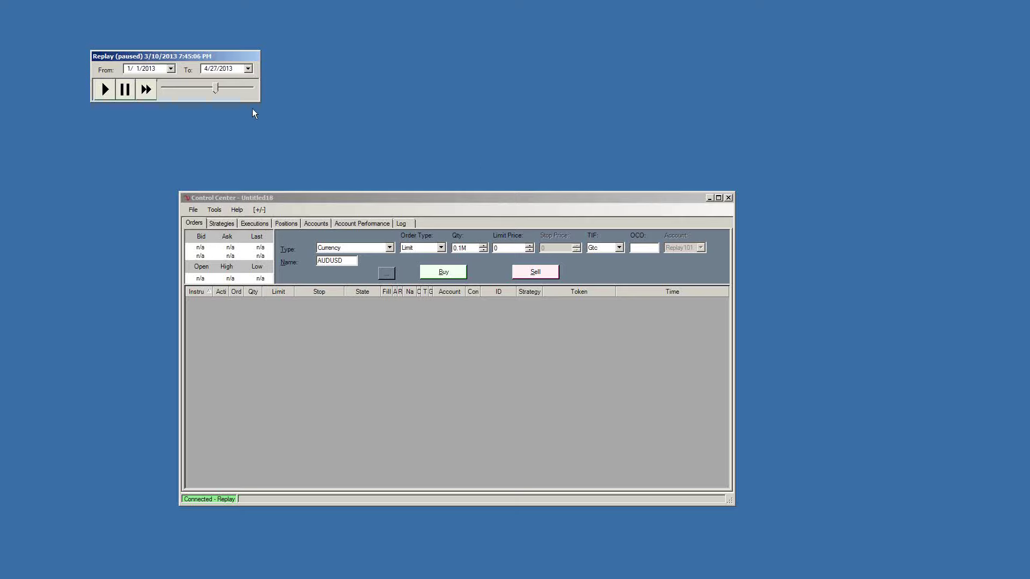
pyautogui.moveTo(215, 91); pyautogui.dragTo(165, 102)
pyautogui.click(193, 210)
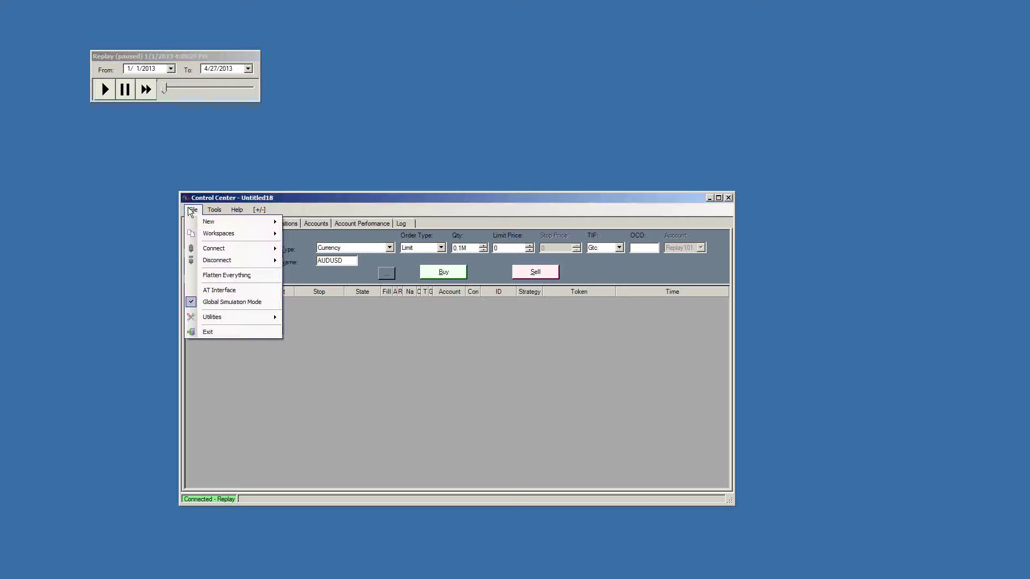
pyautogui.moveTo(197, 223)
pyautogui.click(322, 247)
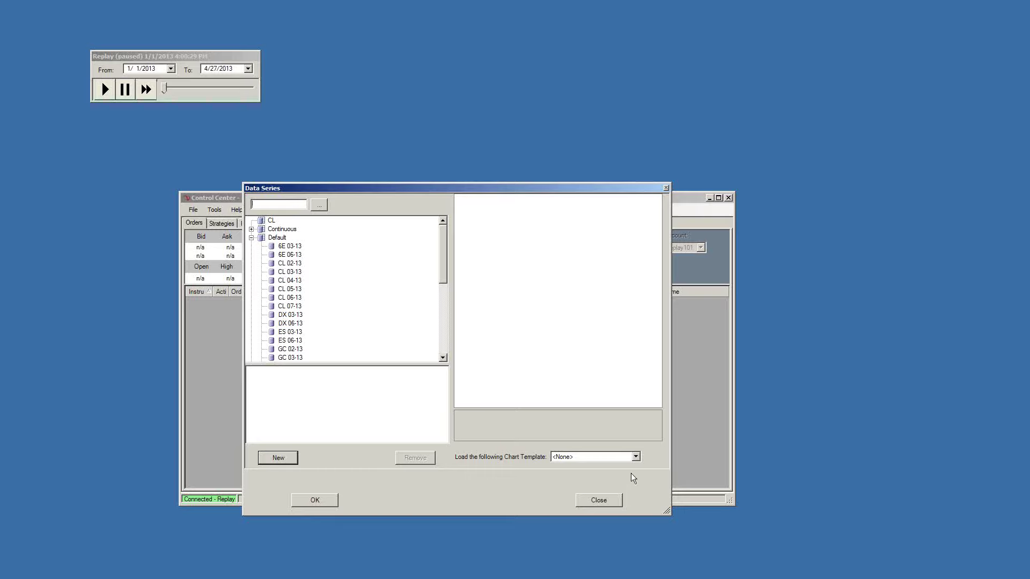
pyautogui.click(611, 501)
# Step: Try to set up a 6E 06-13 chart from replay date April 2, 2013, with the Default 24/7 session template and 10 days to load
pyautogui.moveTo(164, 88); pyautogui.dragTo(235, 90)
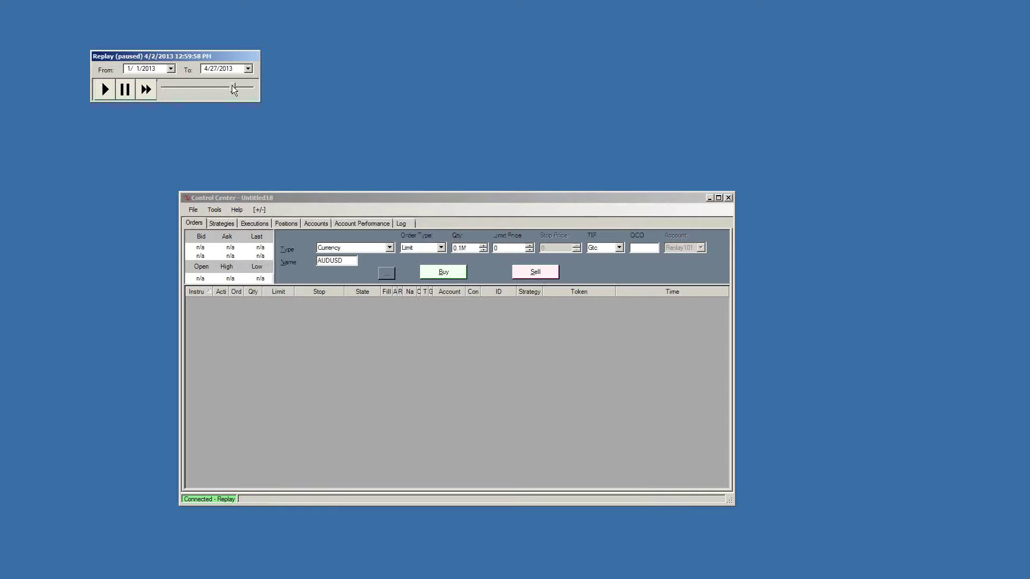
pyautogui.click(194, 210)
pyautogui.moveTo(211, 225)
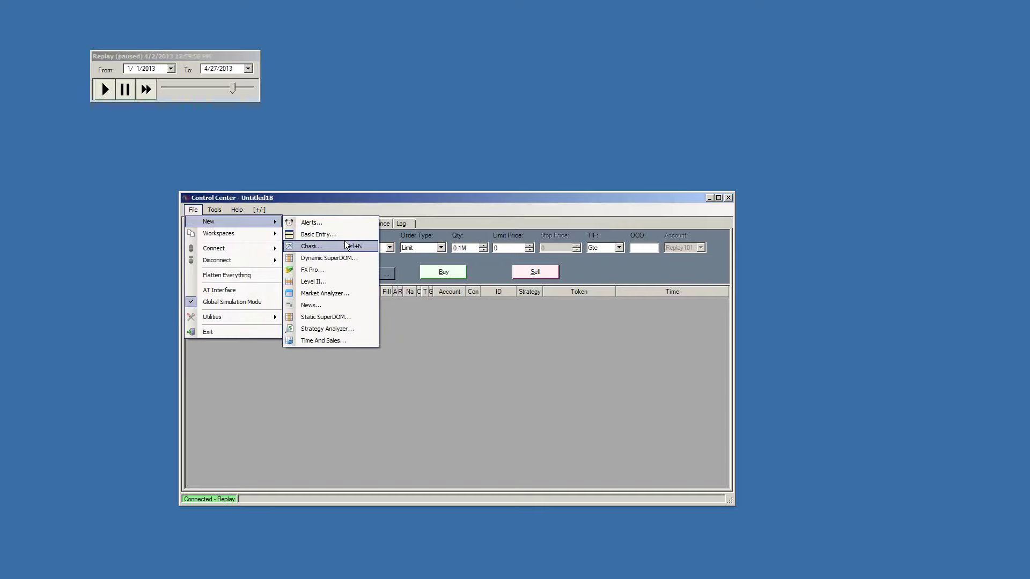
pyautogui.click(329, 247)
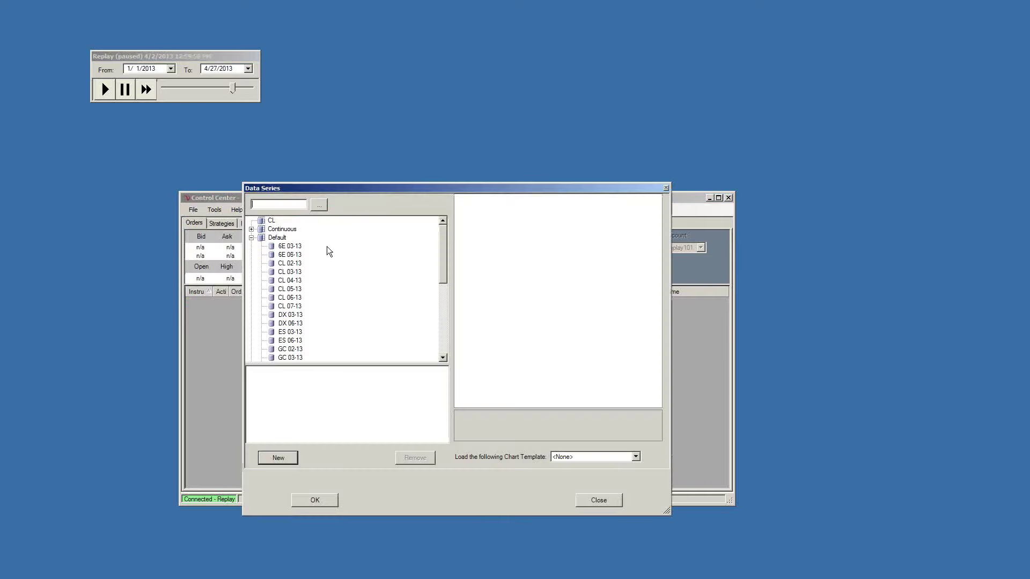
pyautogui.doubleClick(294, 255)
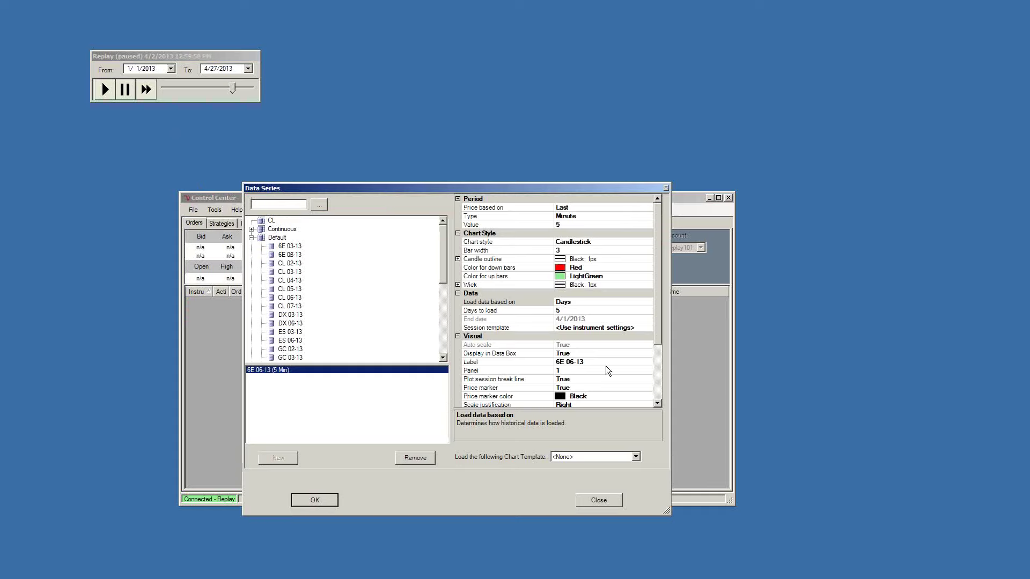
pyautogui.click(588, 328)
pyautogui.doubleClick(607, 328)
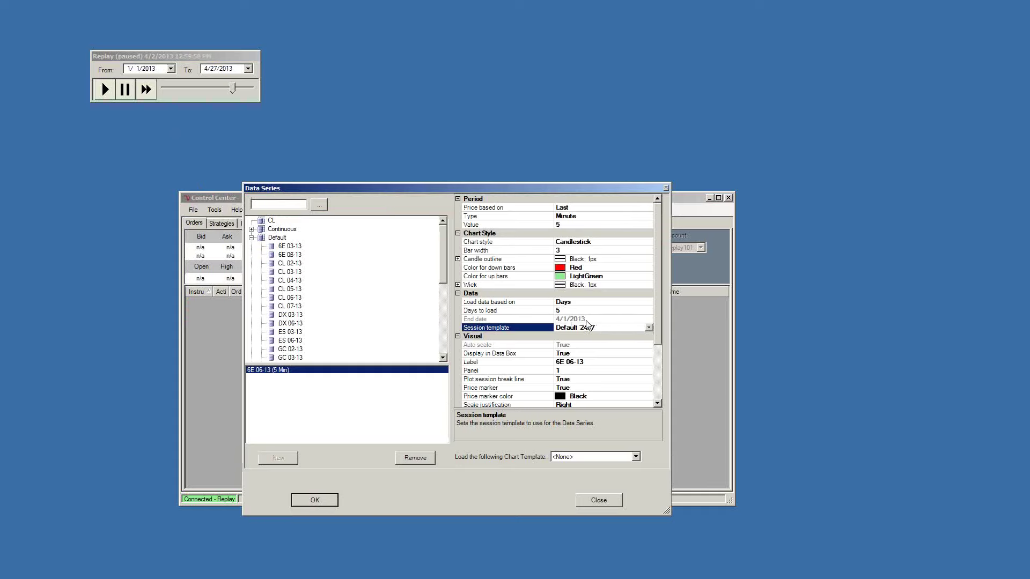
pyautogui.click(573, 312)
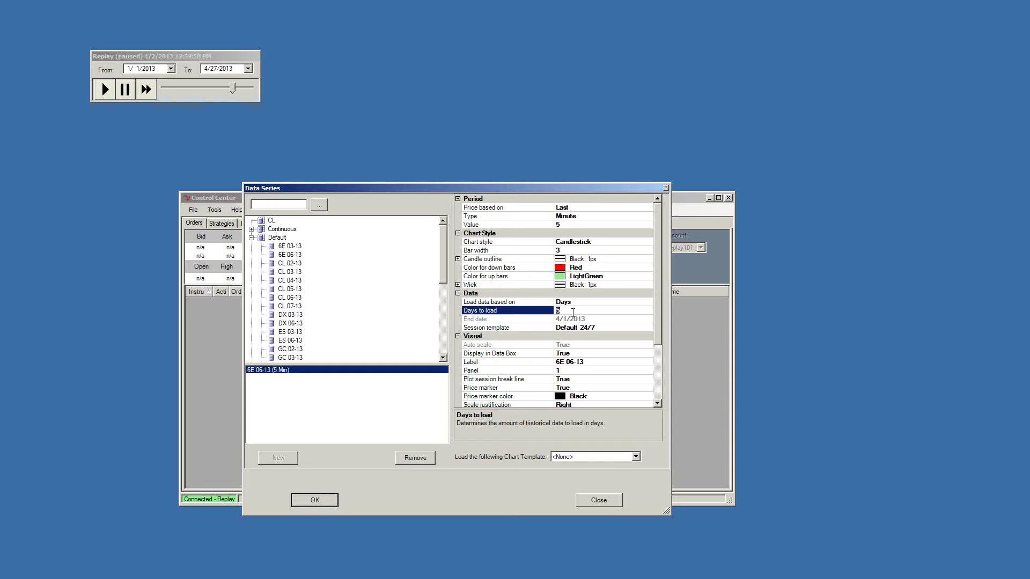
pyautogui.write('10')
pyautogui.click(598, 501)
pyautogui.moveTo(231, 88); pyautogui.dragTo(159, 88)
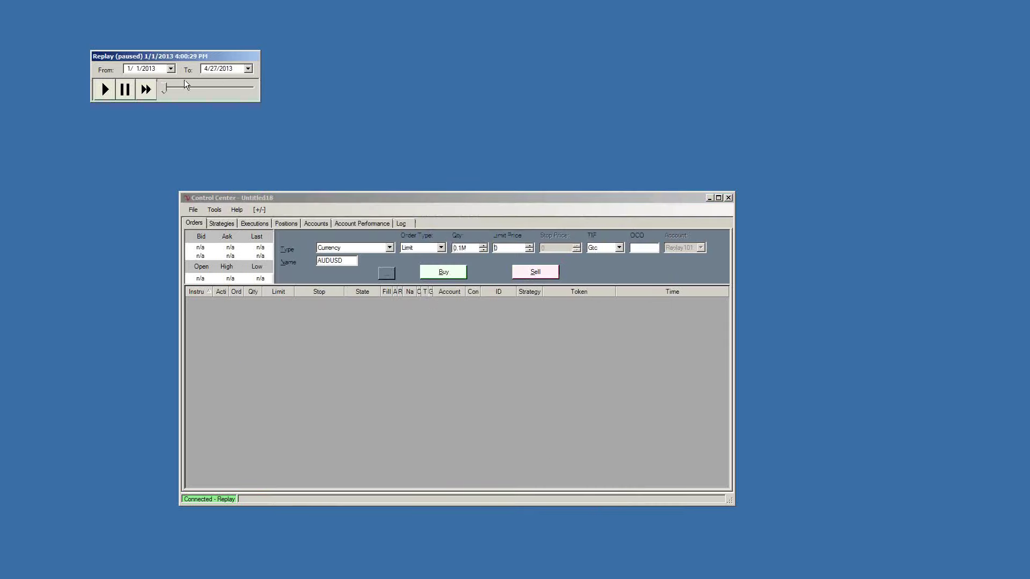
# Step: Try to change the month of the replay's From date to April
pyautogui.click(134, 74)
pyautogui.write('4')
pyautogui.press('Tab')
pyautogui.click(128, 69)
pyautogui.click(164, 85)
# Step: Move the replay position to April 1, 2013, and start a new chart with the 6E 06-13 instrument
pyautogui.moveTo(165, 85); pyautogui.dragTo(176, 85)
pyautogui.moveTo(205, 85); pyautogui.dragTo(232, 83)
pyautogui.click(193, 210)
pyautogui.moveTo(202, 222)
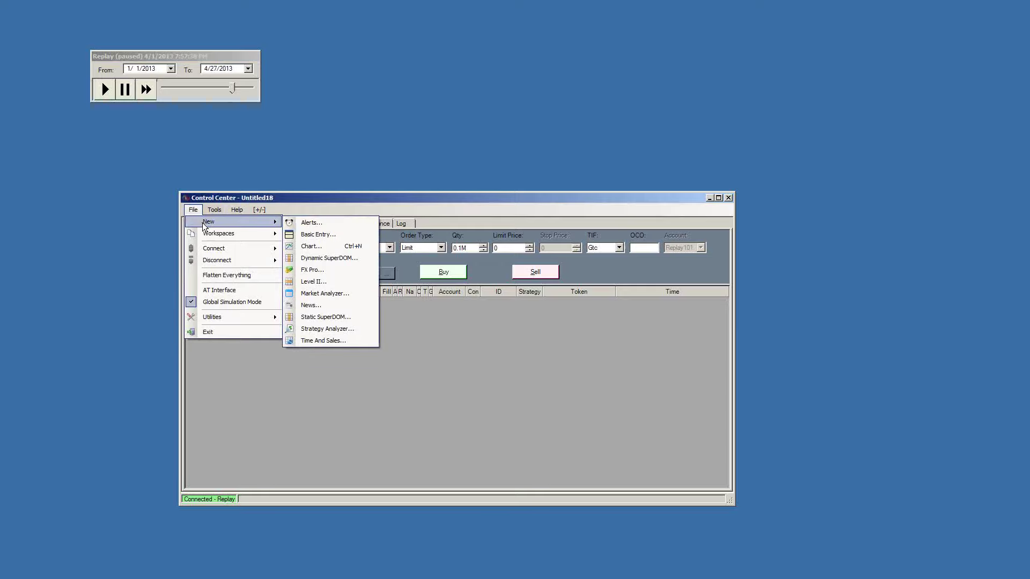
pyautogui.click(334, 246)
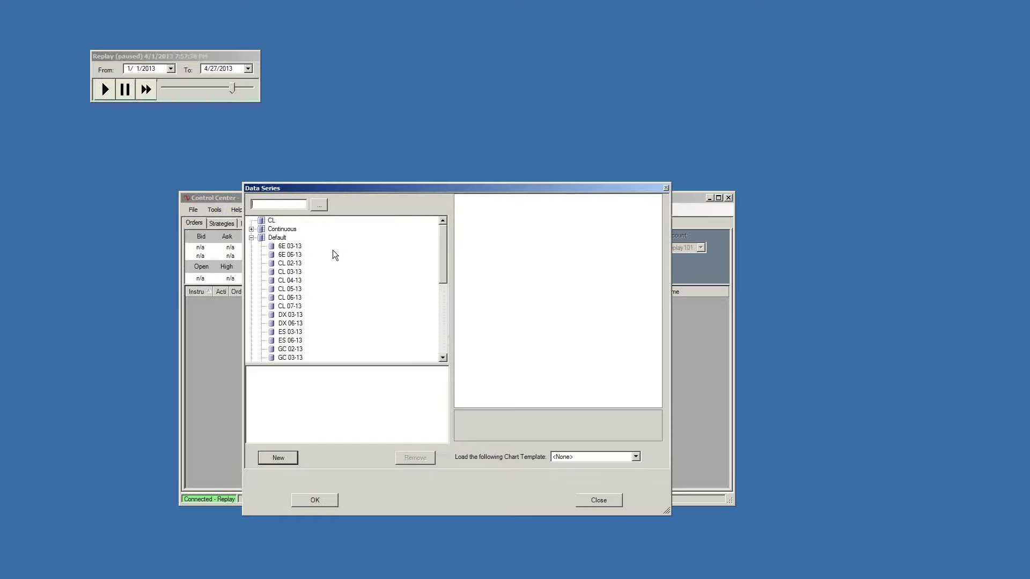
pyautogui.doubleClick(303, 255)
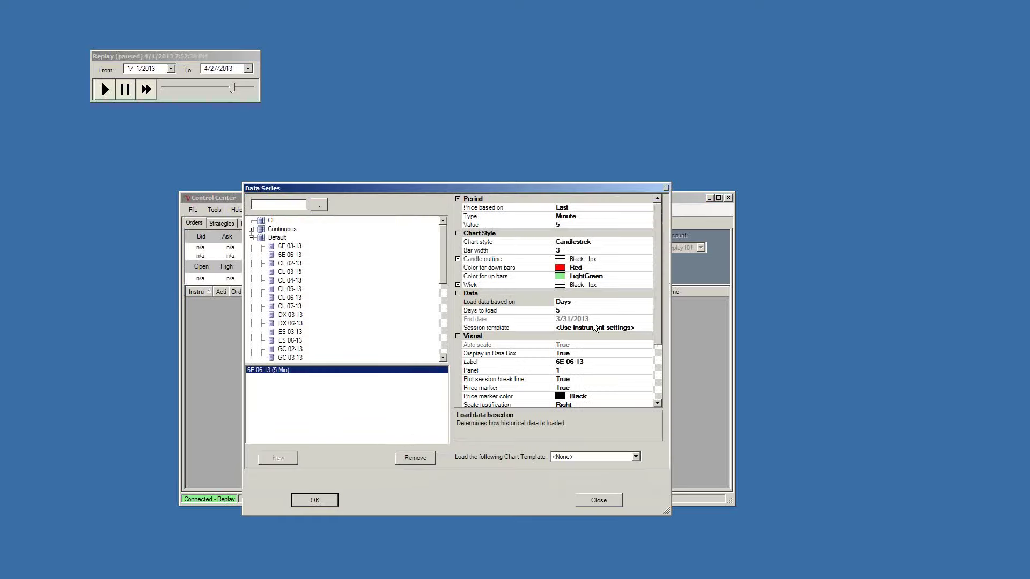
# Step: Set the series to load 10 days with the Default 24/7 session template and create the chart
pyautogui.click(558, 310)
pyautogui.doubleClick(558, 310)
pyautogui.write('10')
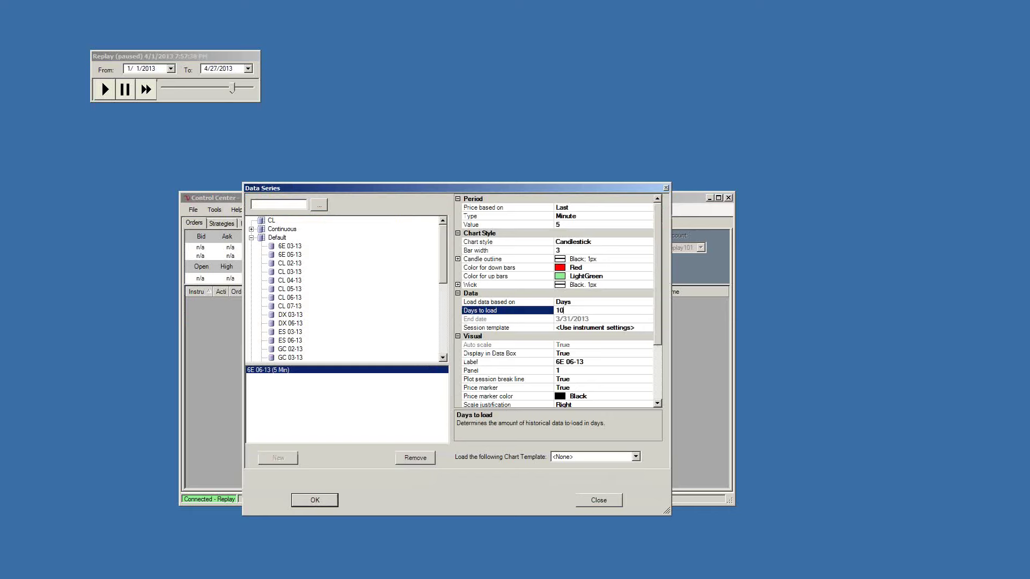
pyautogui.click(577, 328)
pyautogui.doubleClick(577, 328)
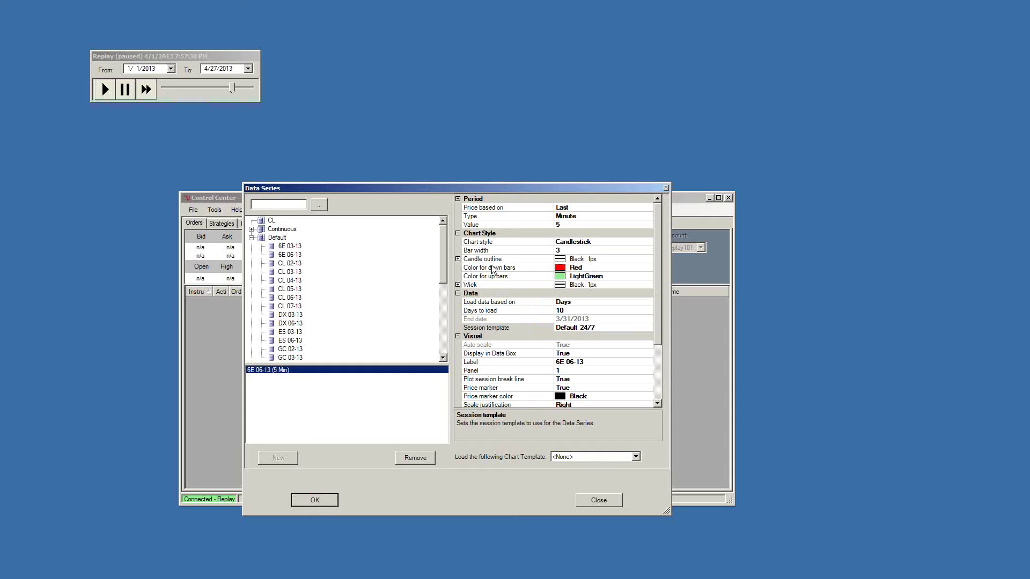
pyautogui.press('Return')
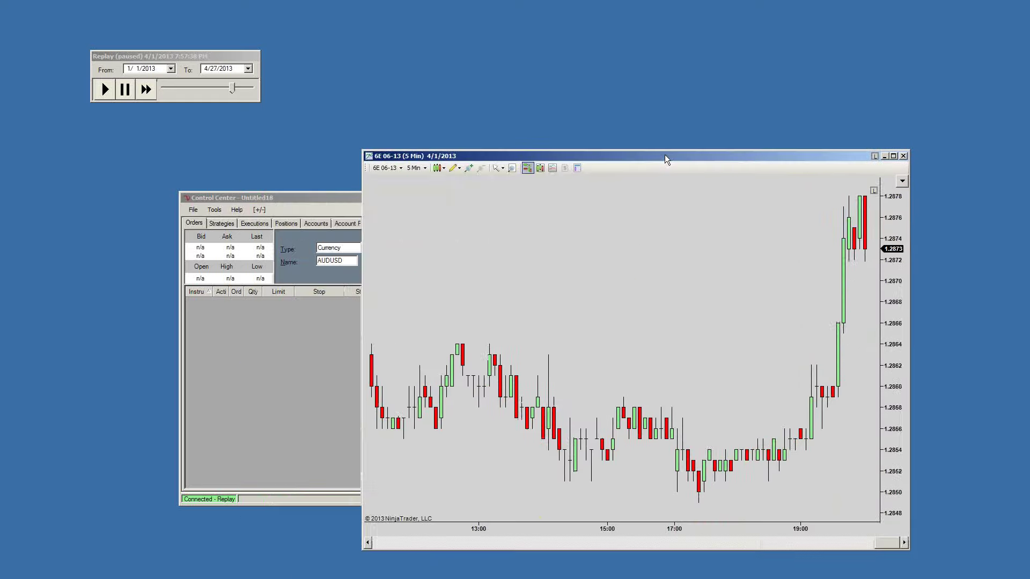
# Step: Move the 6E 06-13 chart window higher and compress its time axis to fit more bars
pyautogui.moveTo(665, 154); pyautogui.dragTo(612, 73)
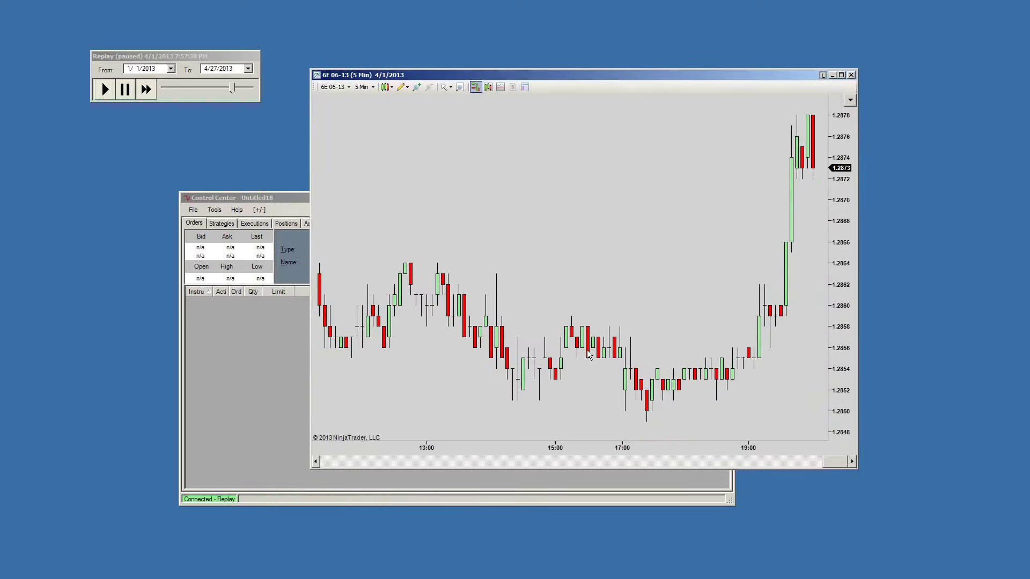
pyautogui.moveTo(526, 442); pyautogui.dragTo(565, 440)
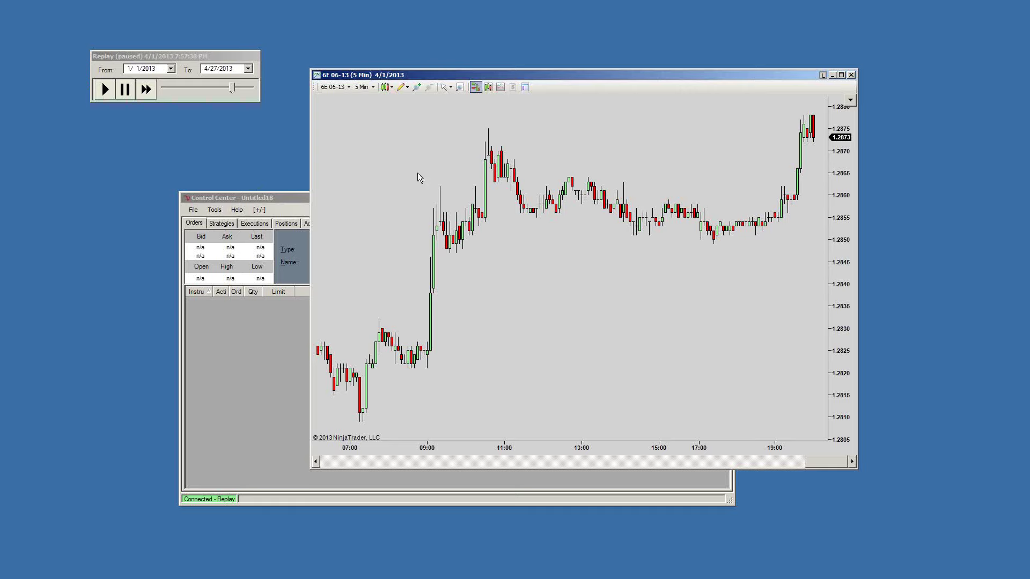
# Step: Start the replay, rewind it to March 8, 2013, advance it to March 15, and fast-forward at 500x
pyautogui.click(105, 91)
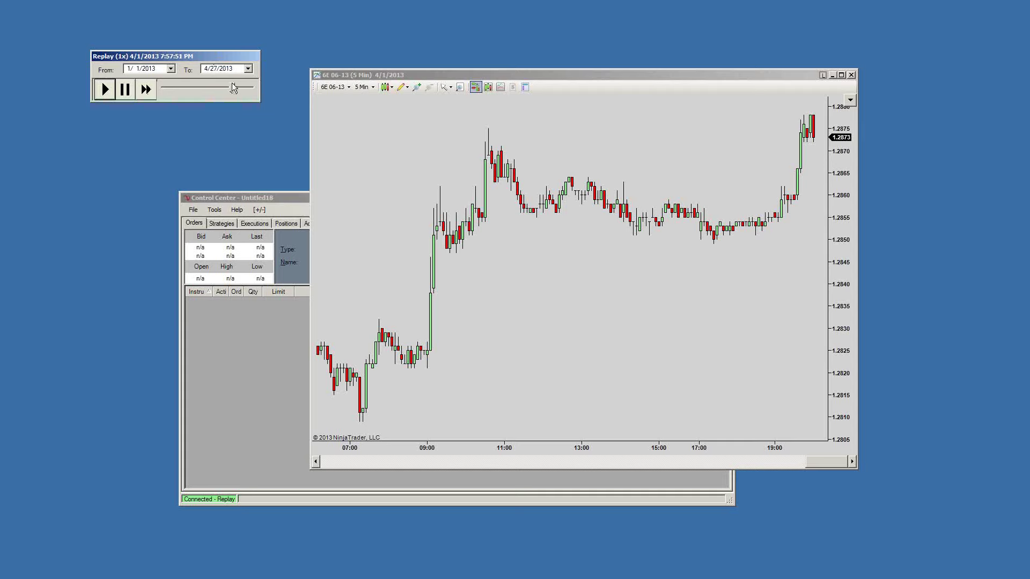
pyautogui.moveTo(232, 85); pyautogui.dragTo(215, 87)
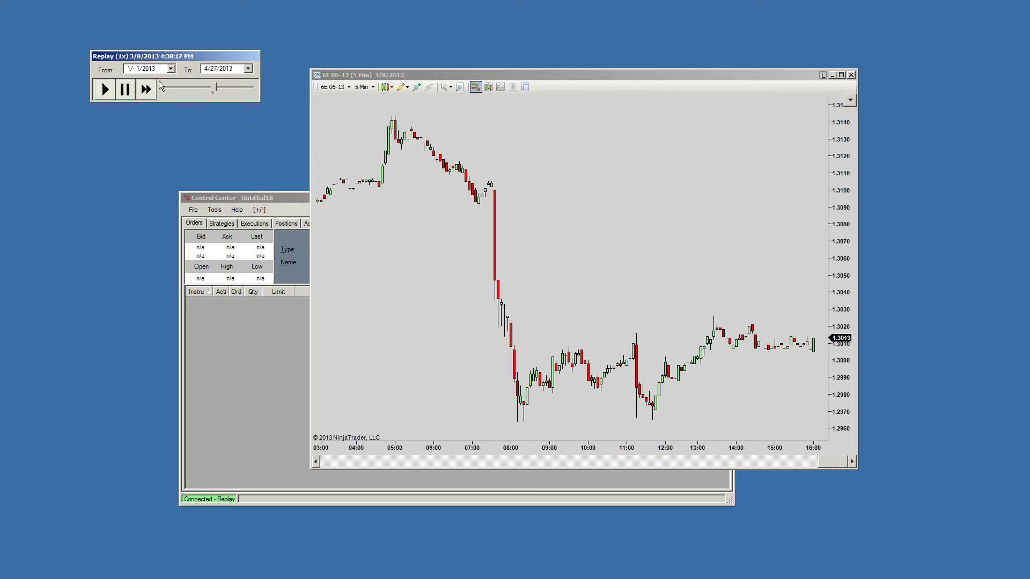
pyautogui.moveTo(214, 85); pyautogui.dragTo(218, 85)
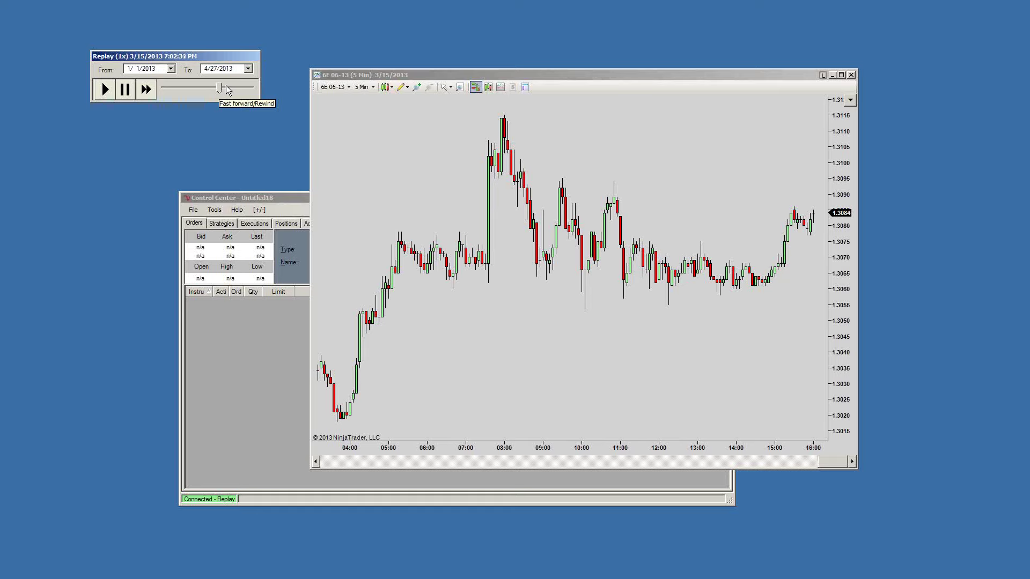
pyautogui.click(144, 88)
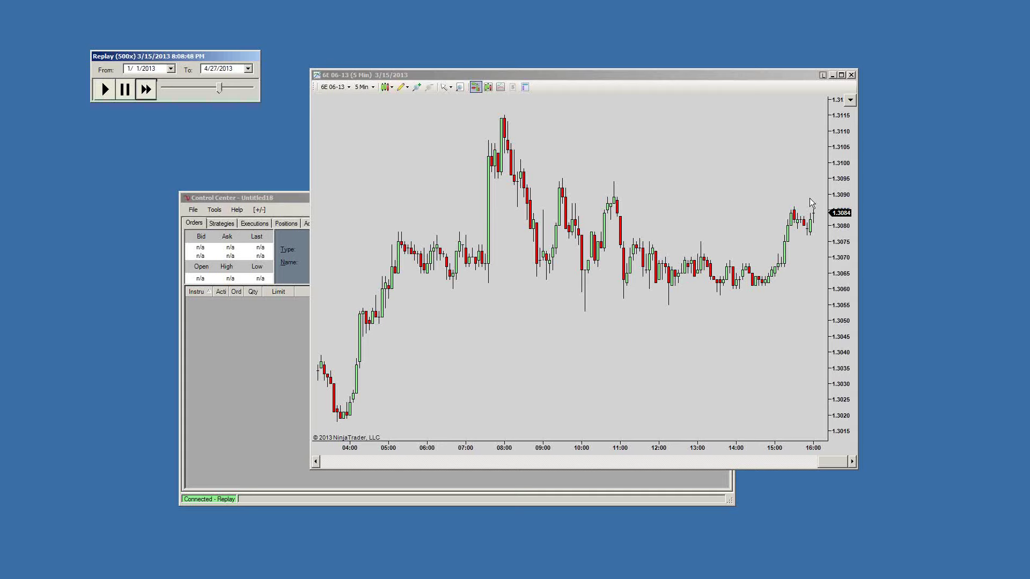
# Step: Check the 6E 06-13 chart's data series settings, close them without changes, and return the replay to 1x speed
pyautogui.rightClick(646, 147)
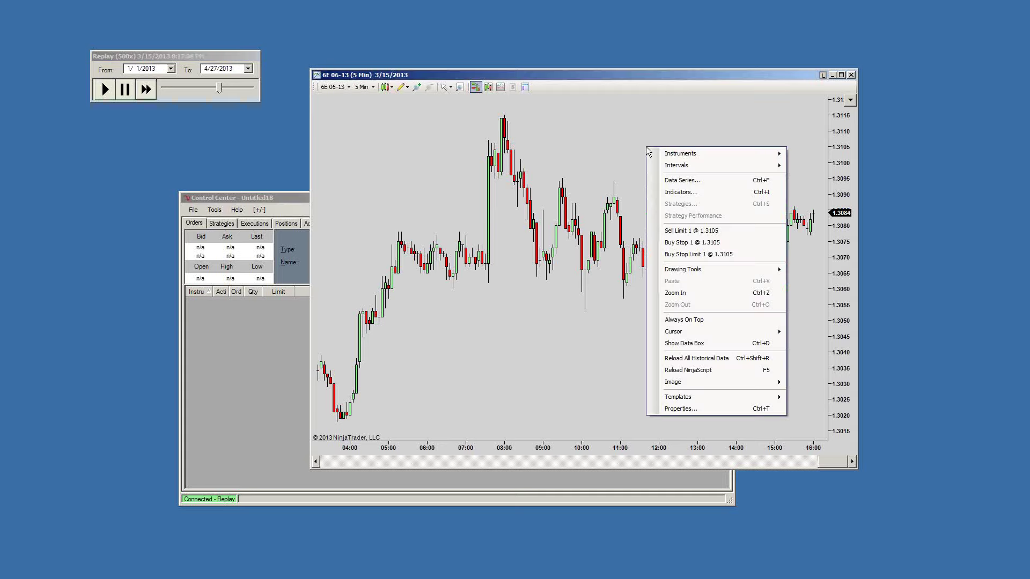
pyautogui.click(680, 182)
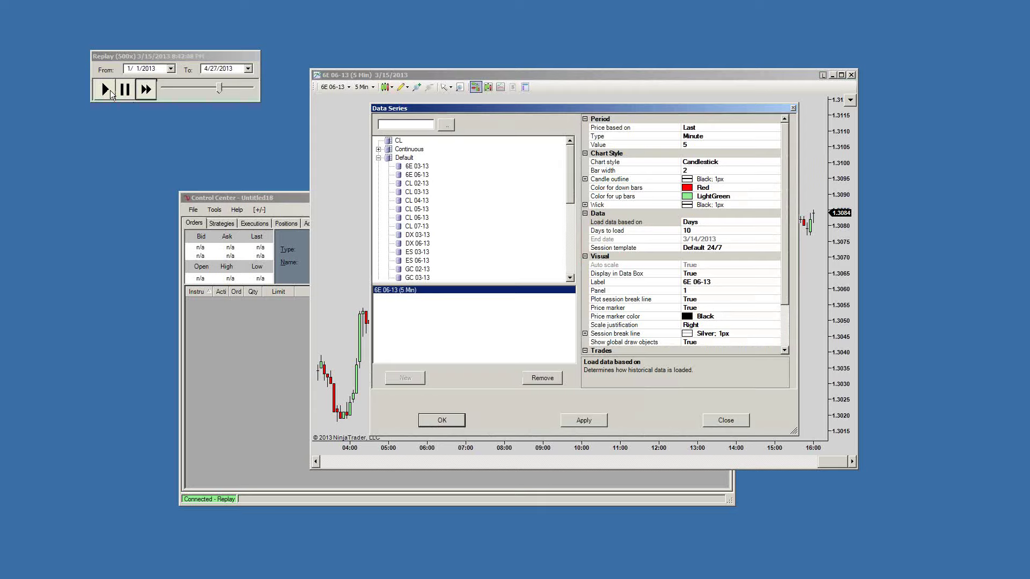
pyautogui.click(719, 423)
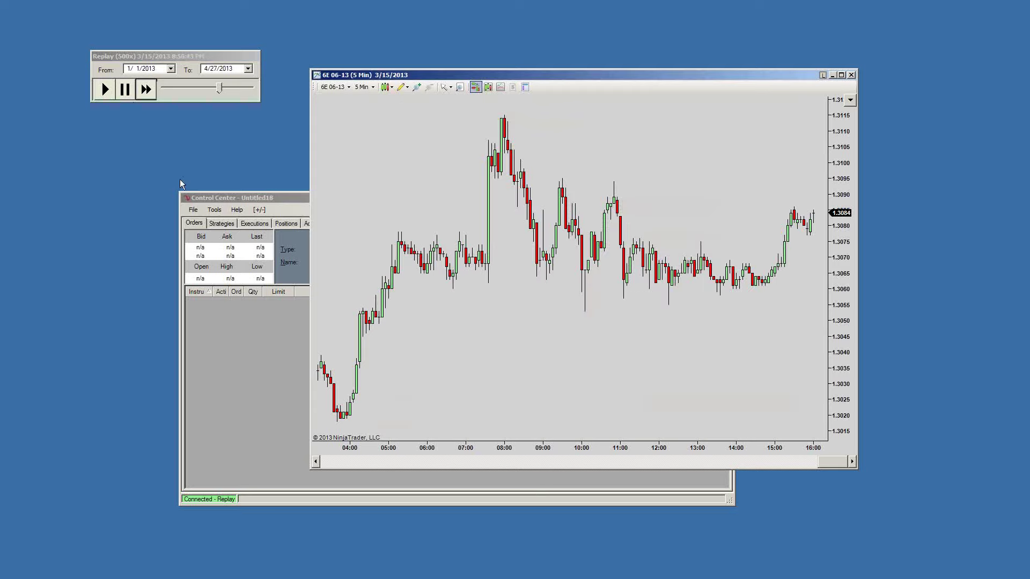
pyautogui.click(109, 94)
# Step: Look at the chart's available indicators without adding any, and advance the replay position to March 17, 2013
pyautogui.rightClick(607, 120)
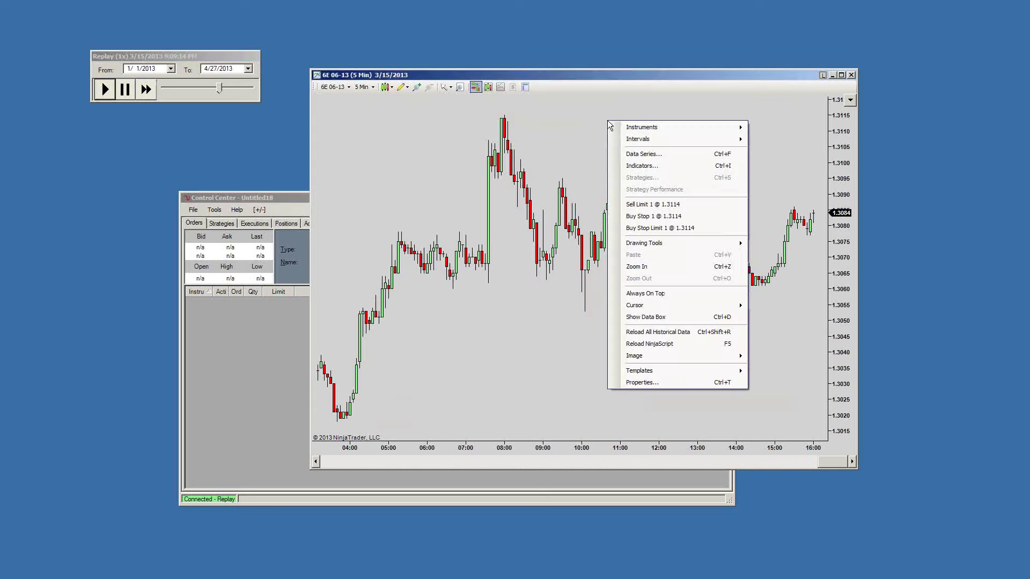
pyautogui.click(654, 170)
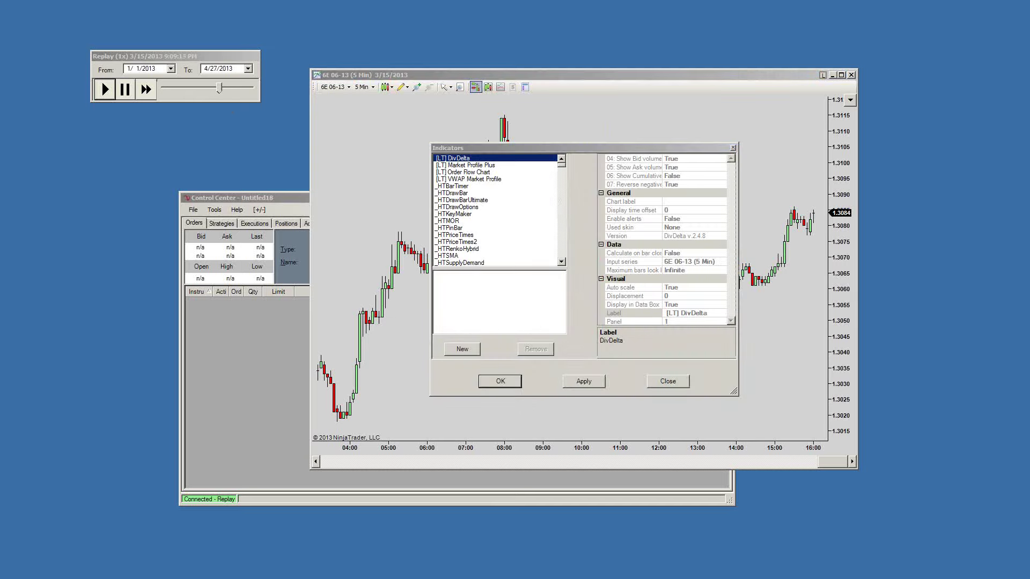
pyautogui.click(675, 385)
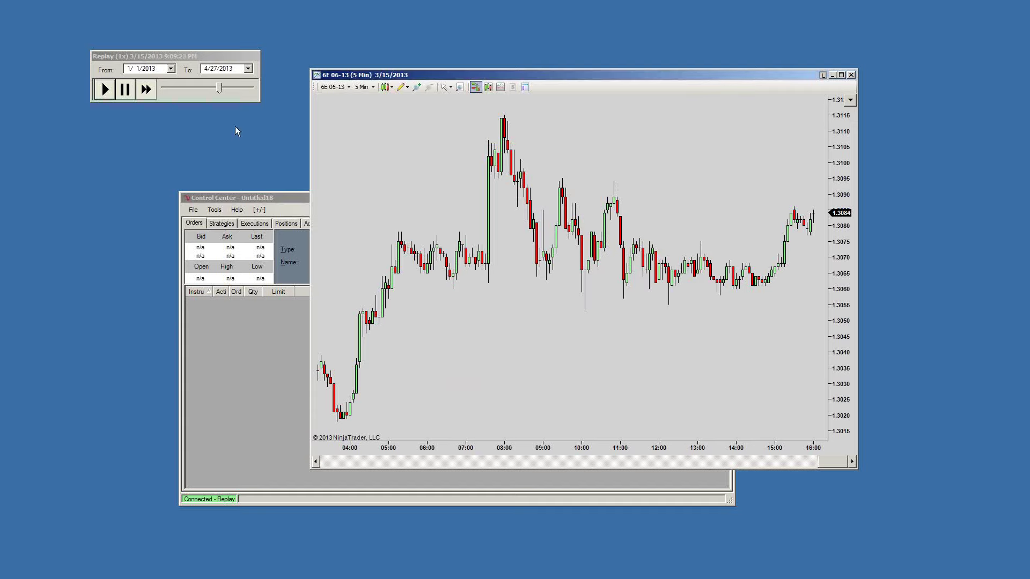
pyautogui.click(218, 85)
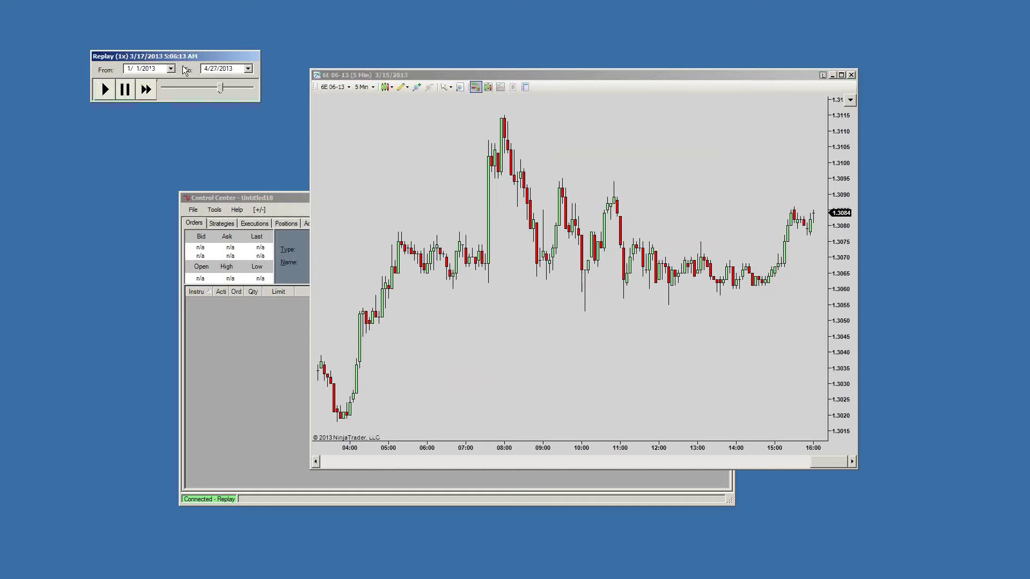
# Step: Advance the replay position to March 20, 2013, and fast-forward at up to 500x into March 21 before resuming 1x speed
pyautogui.click(220, 85)
pyautogui.click(147, 85)
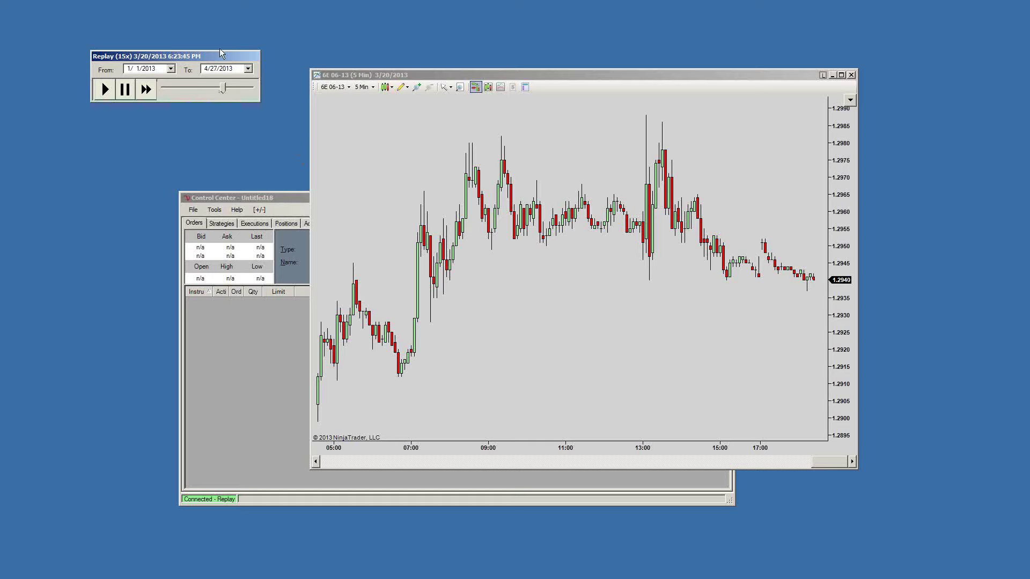
pyautogui.click(146, 87)
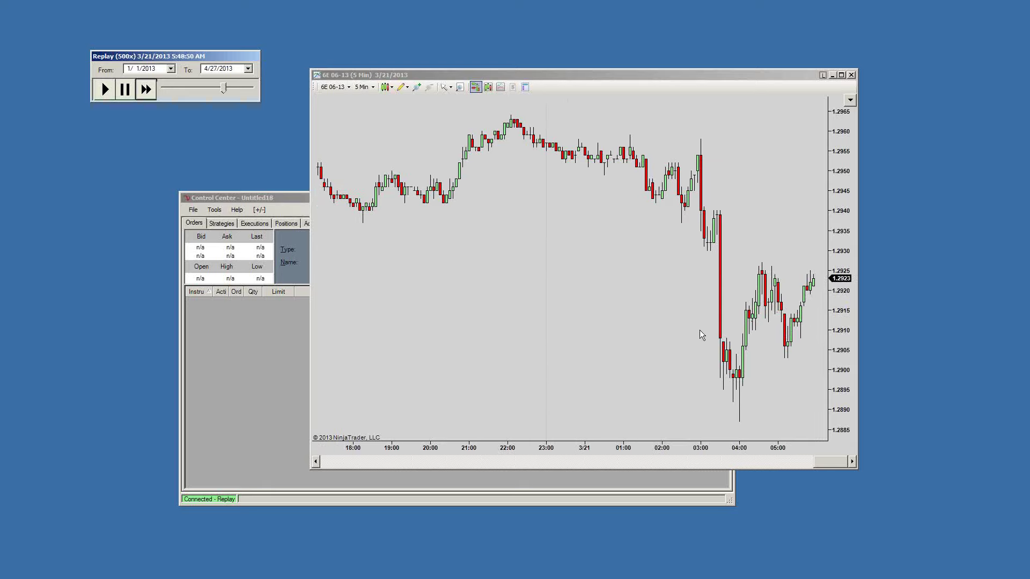
pyautogui.click(105, 89)
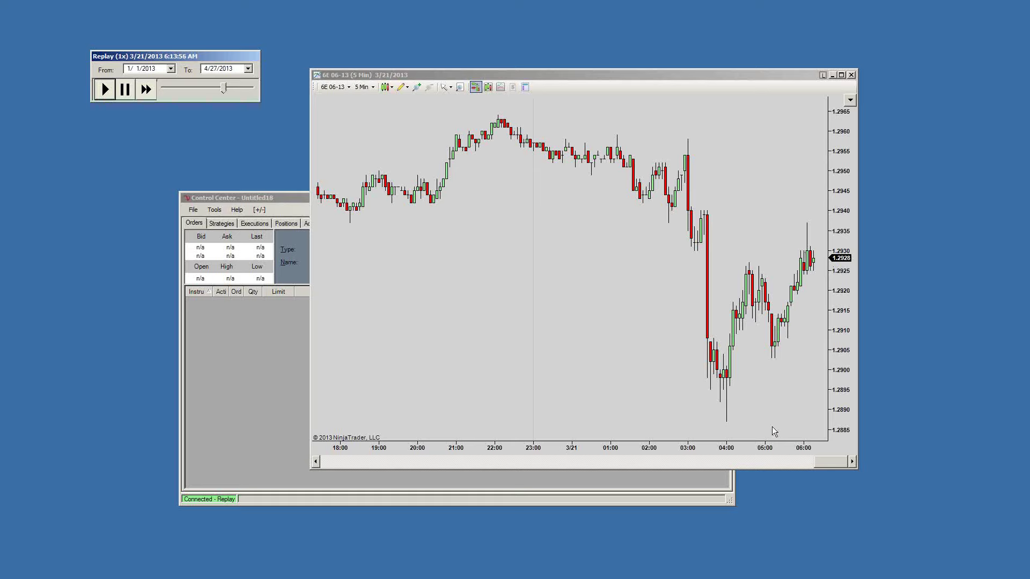
# Step: Fast-forward the March 21 replay at 500x to about 8:32 AM, and return it to 1x speed
pyautogui.click(147, 89)
pyautogui.click(147, 89)
pyautogui.click(147, 89)
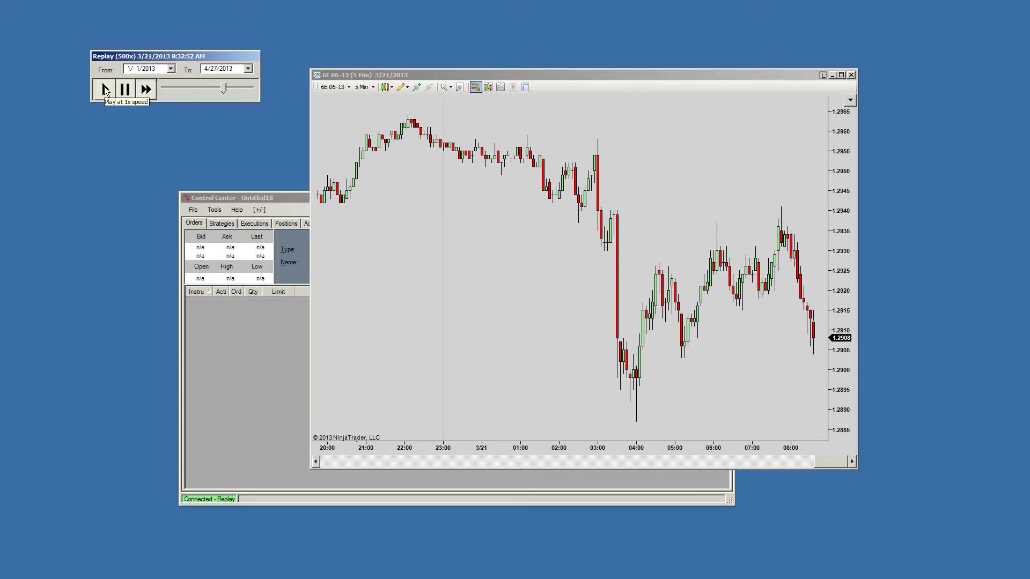
pyautogui.click(105, 88)
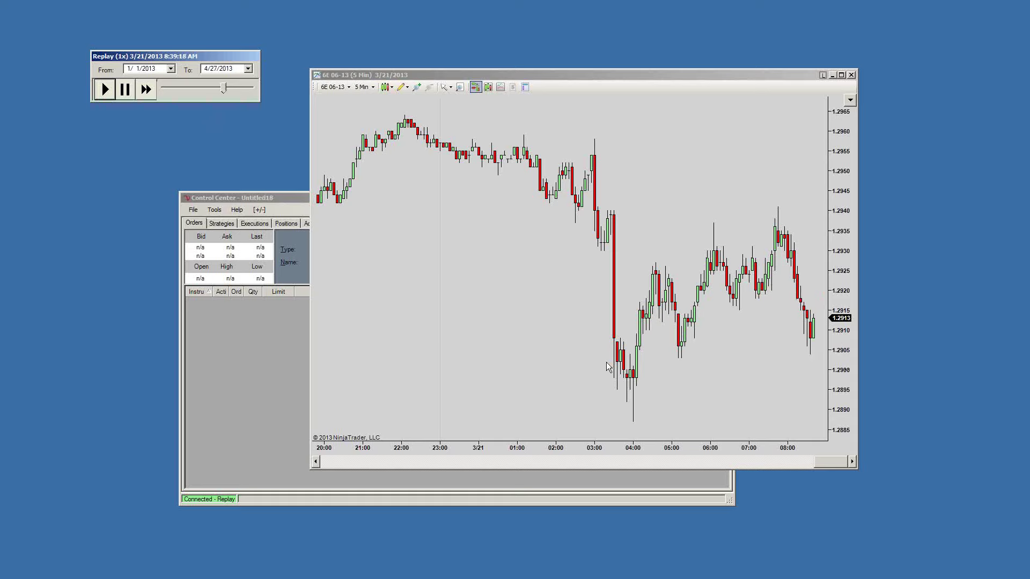
# Step: Run the replay at 10x until about 8:56 AM on March 21, and set it back to 1x speed
pyautogui.click(146, 90)
pyautogui.click(146, 91)
pyautogui.click(146, 90)
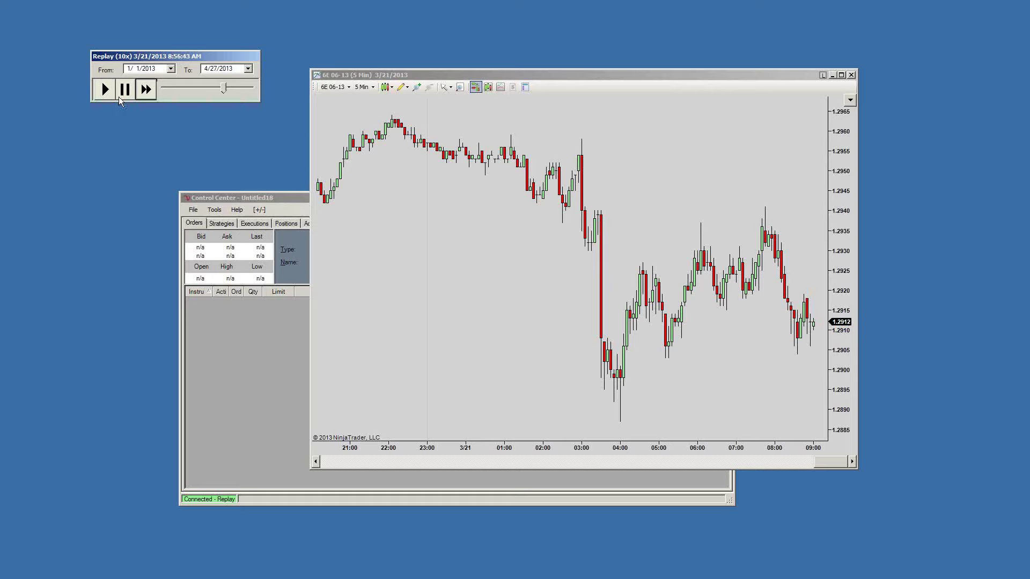
pyautogui.click(105, 89)
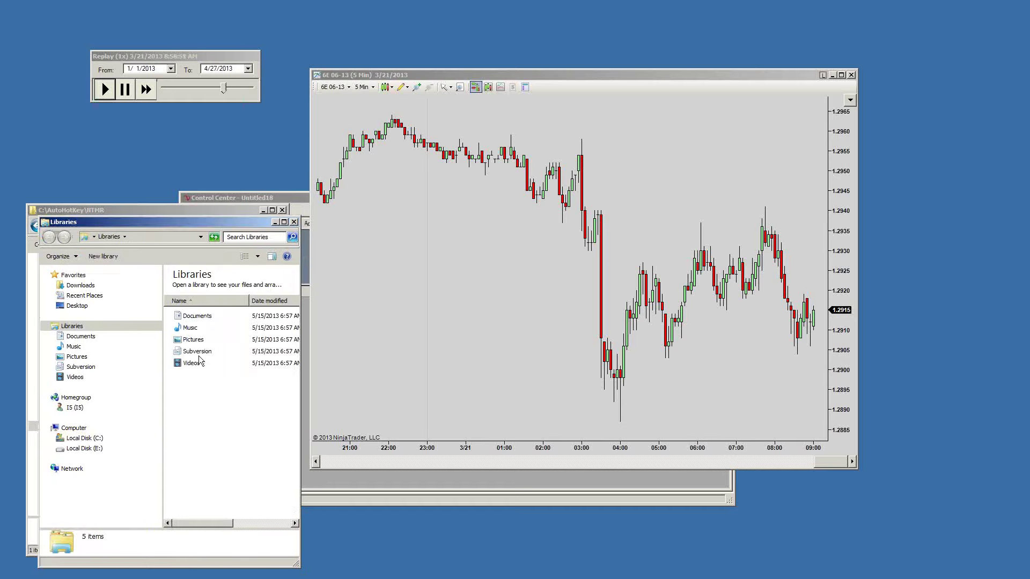
# Step: In Windows Explorer, open Documents\NinjaTrader 7\db\data and examine the replay files in the 20130117 folder
pyautogui.doubleClick(187, 317)
pyautogui.click(199, 424)
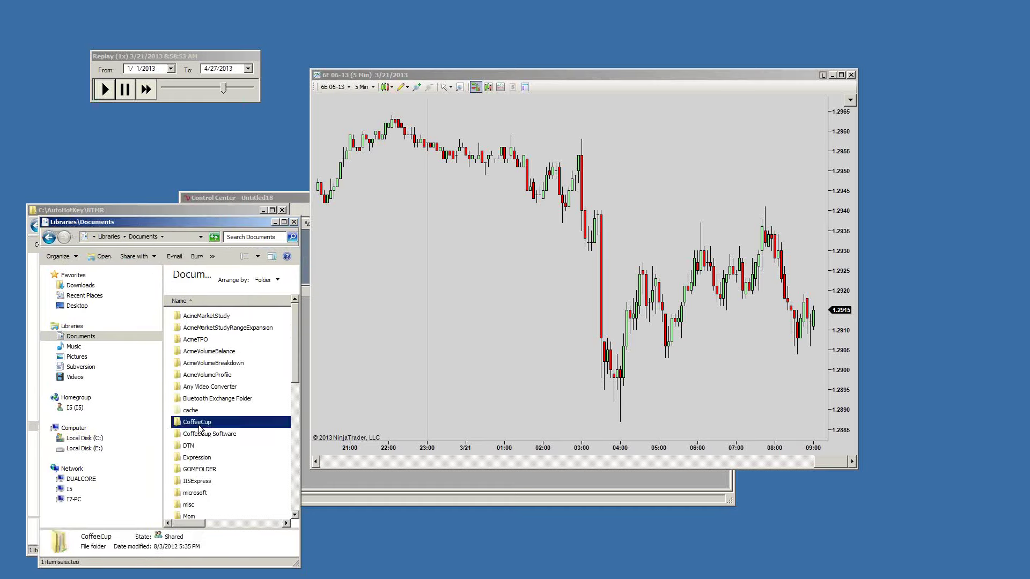
pyautogui.scroll(-5, 200, 429)
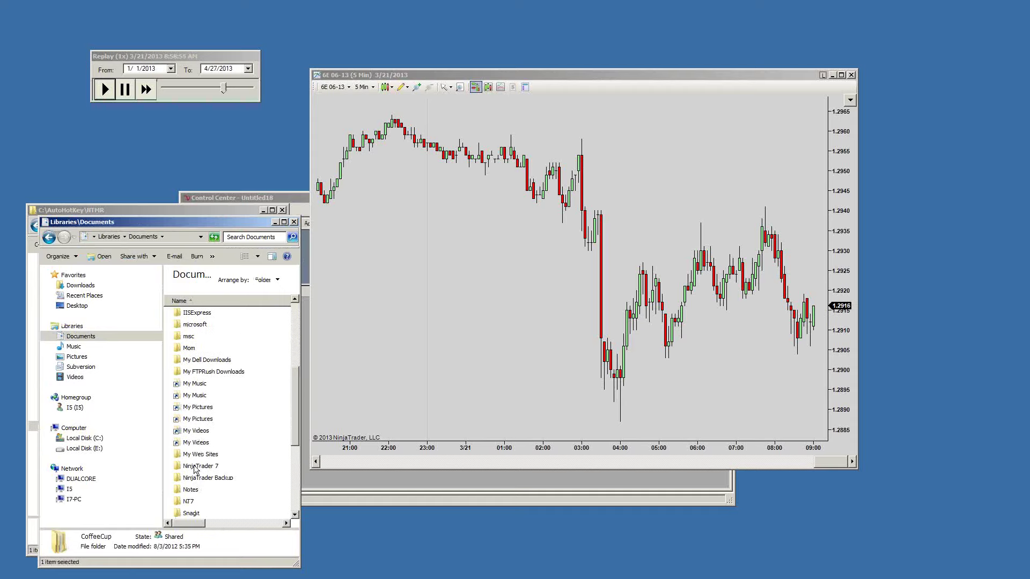
pyautogui.doubleClick(199, 466)
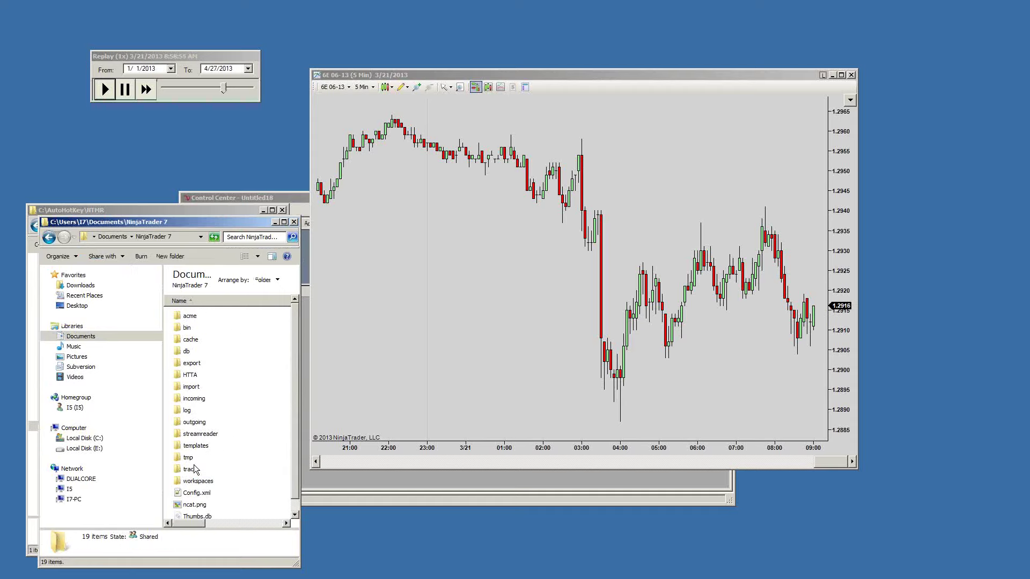
pyautogui.doubleClick(188, 352)
pyautogui.doubleClick(188, 333)
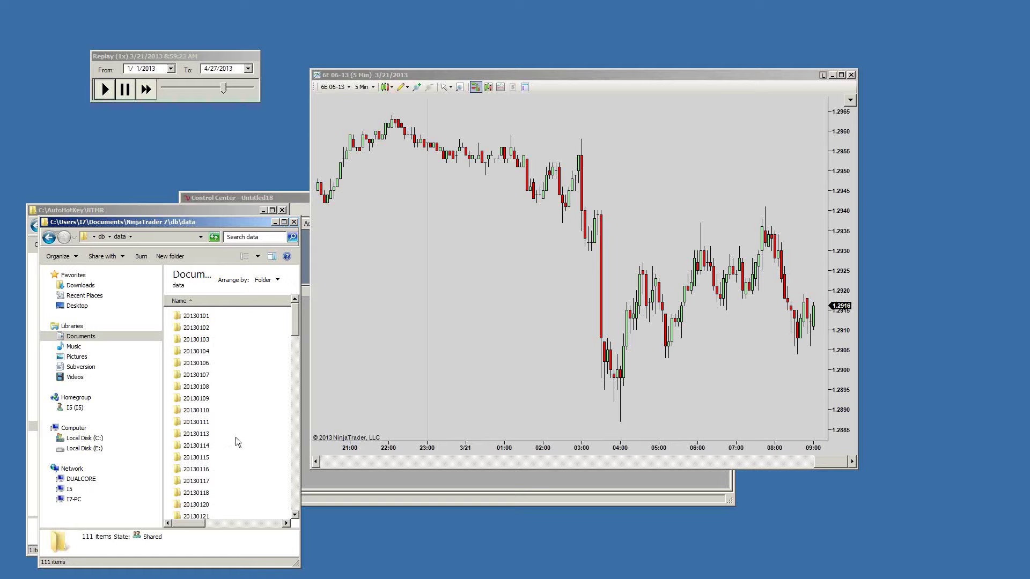
pyautogui.moveTo(263, 381)
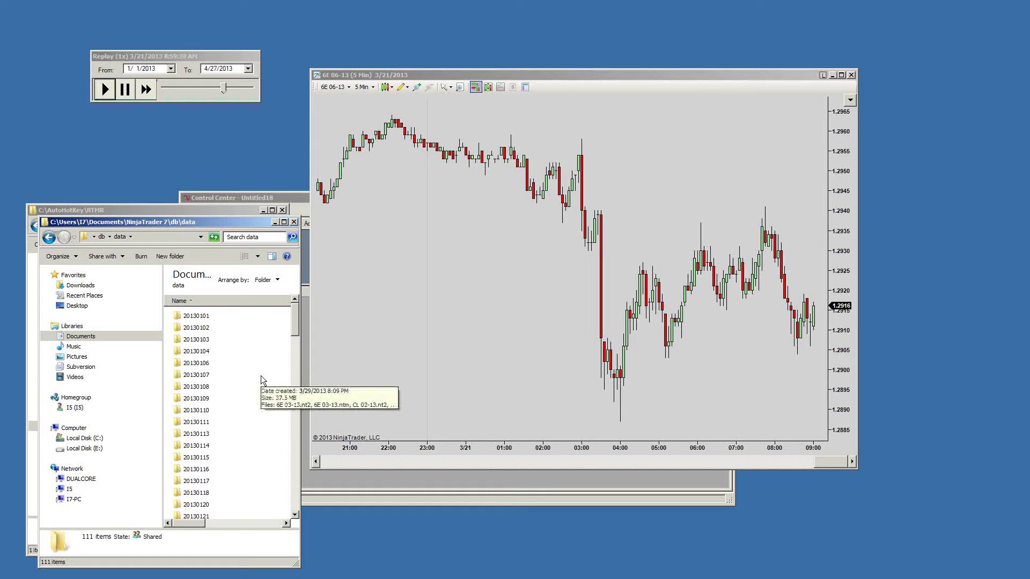
pyautogui.doubleClick(198, 482)
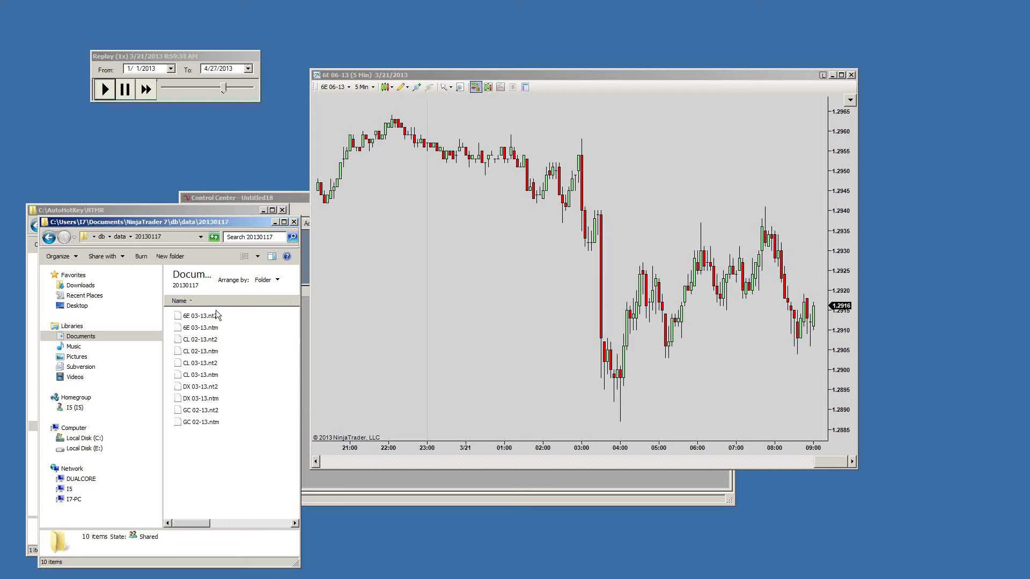